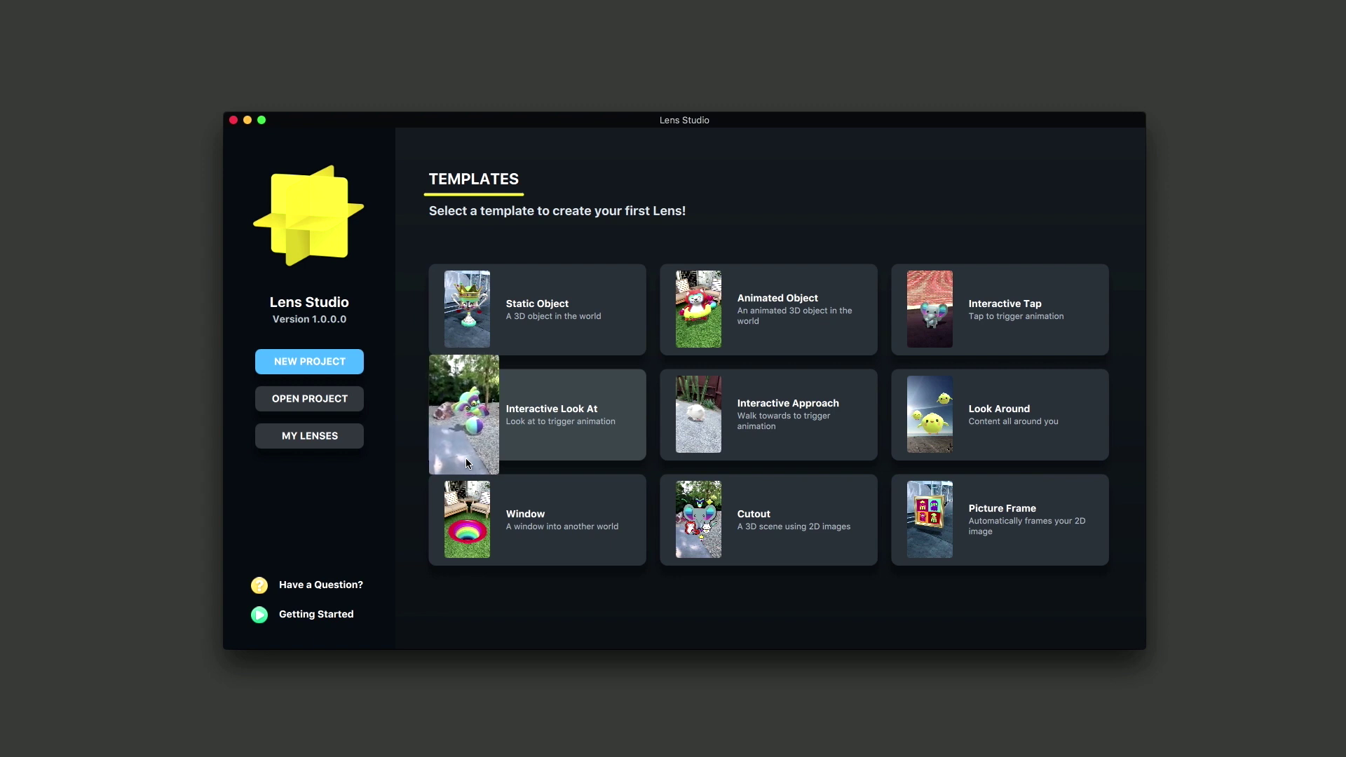
Step: Create a project from the Interactive Look At template and move the owl slightly closer in the preview
{"action": "left_click", "coordinate": [549, 444]}
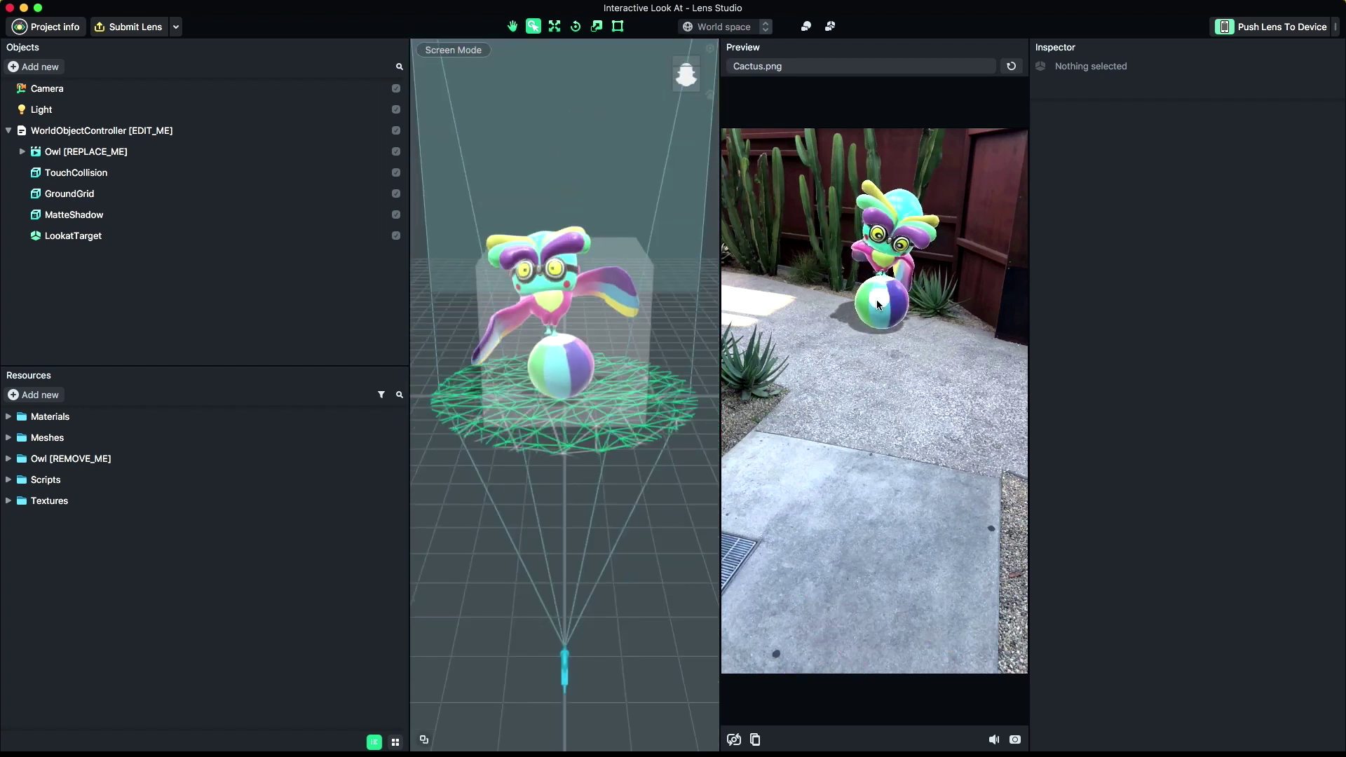
{"action": "left_click_drag", "start_coordinate": [878, 305], "coordinate": [884, 340]}
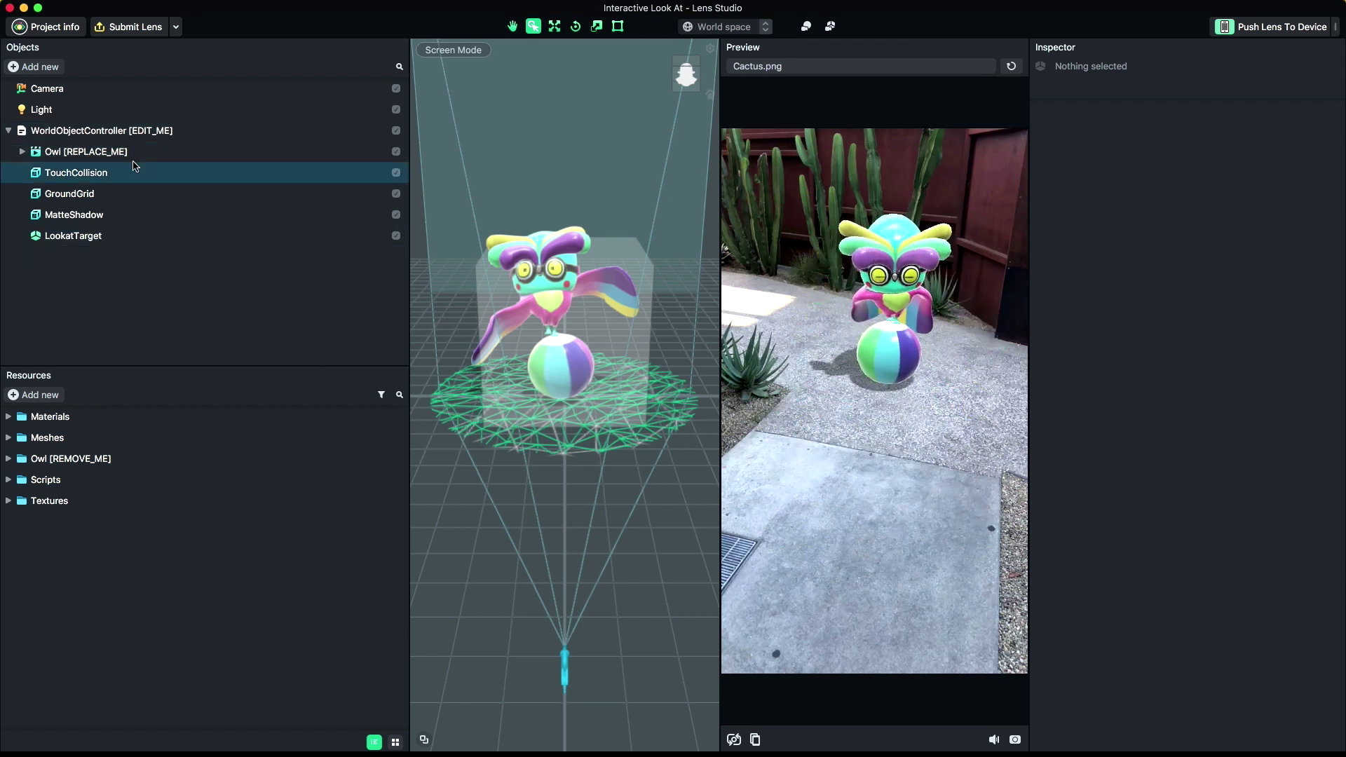
Step: Remove the placeholder Owl [REPLACE_ME] object from the scene and the Owl [REMOVE_ME] folder from the resources
{"action": "right_click", "coordinate": [103, 152]}
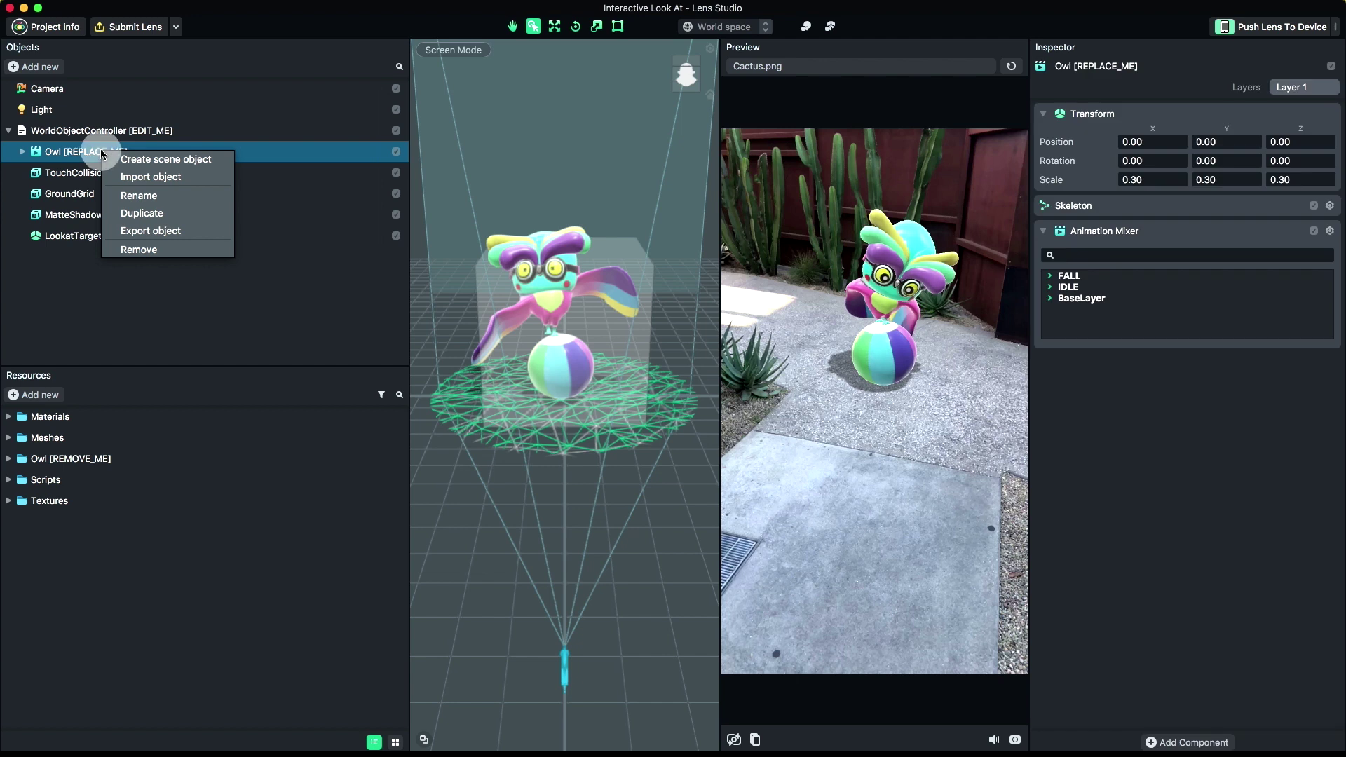
{"action": "left_click", "coordinate": [140, 250]}
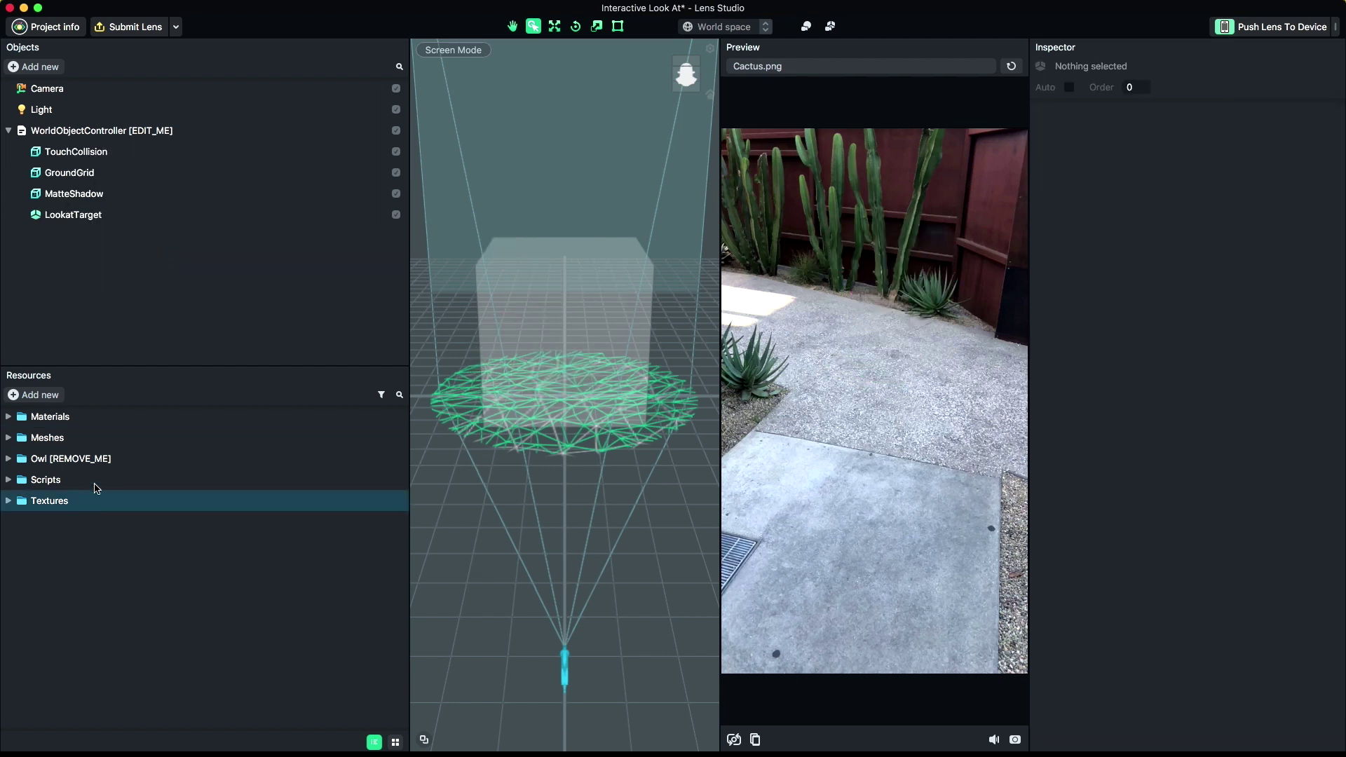
{"action": "right_click", "coordinate": [80, 460]}
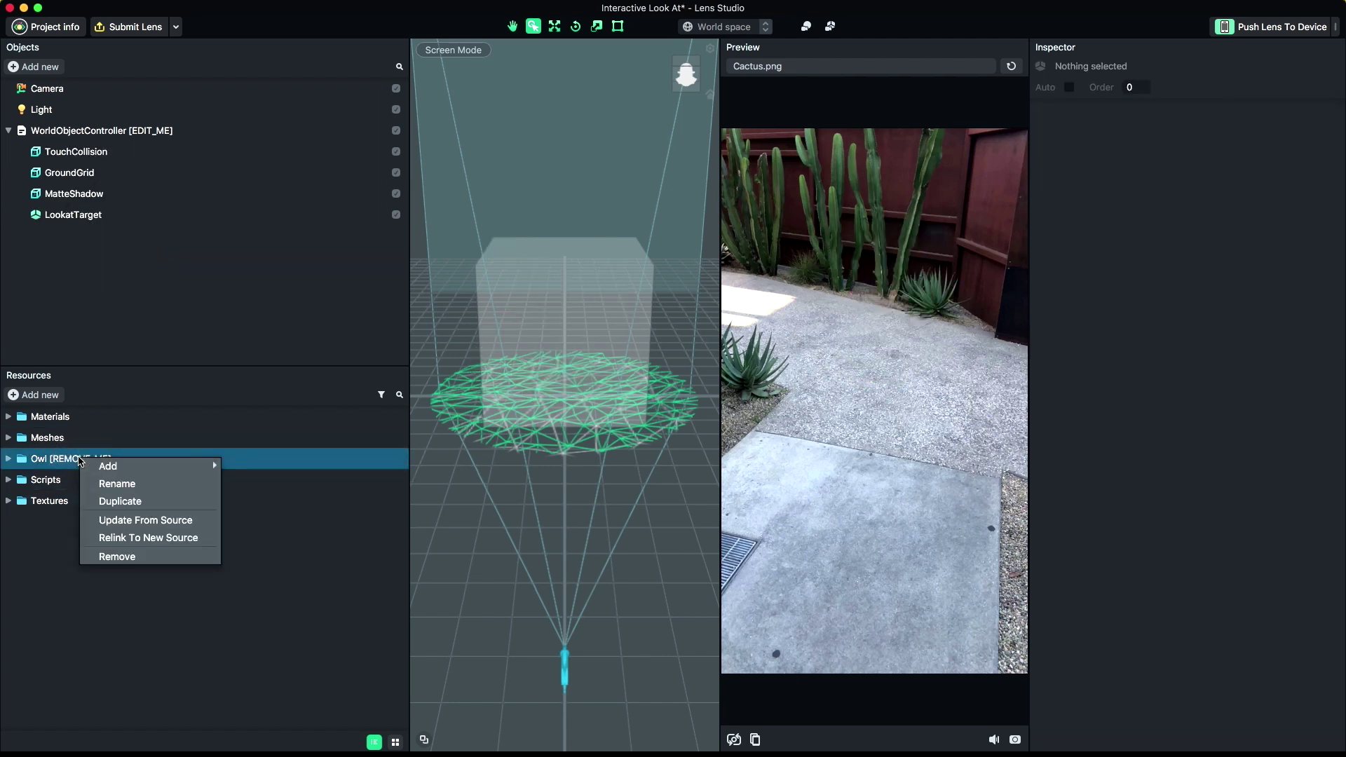
{"action": "left_click", "coordinate": [142, 559]}
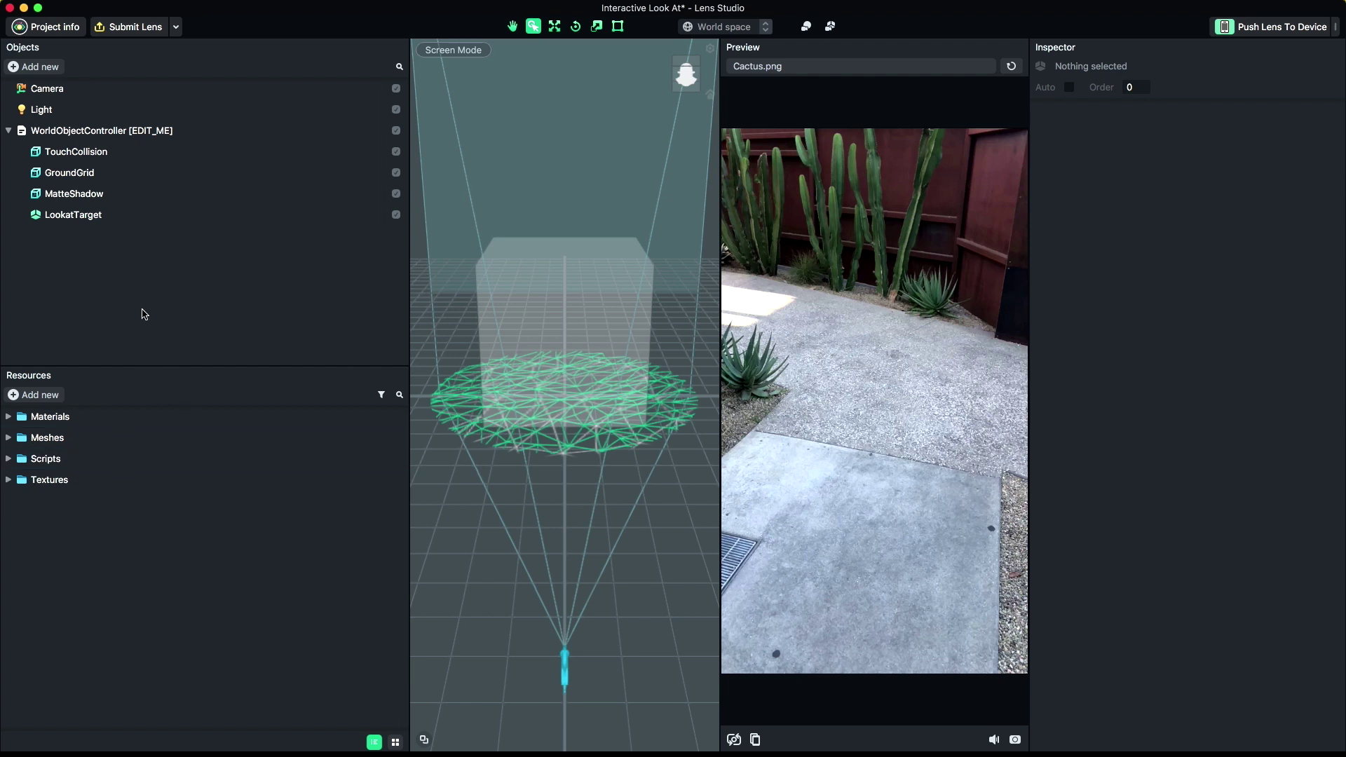
Step: Import the Owl.fbx model from the Lookat_Template_Tut folder
{"action": "left_click", "coordinate": [115, 8]}
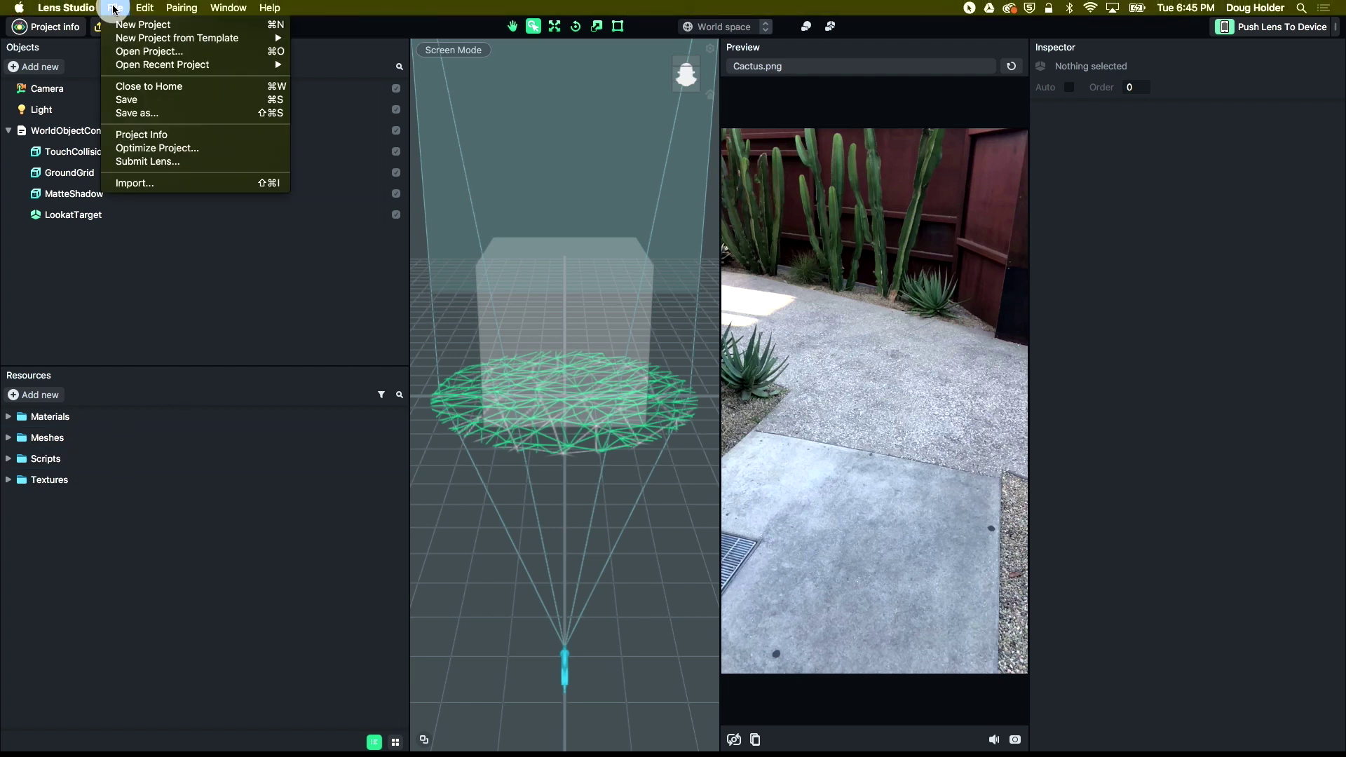
{"action": "left_click", "coordinate": [187, 183]}
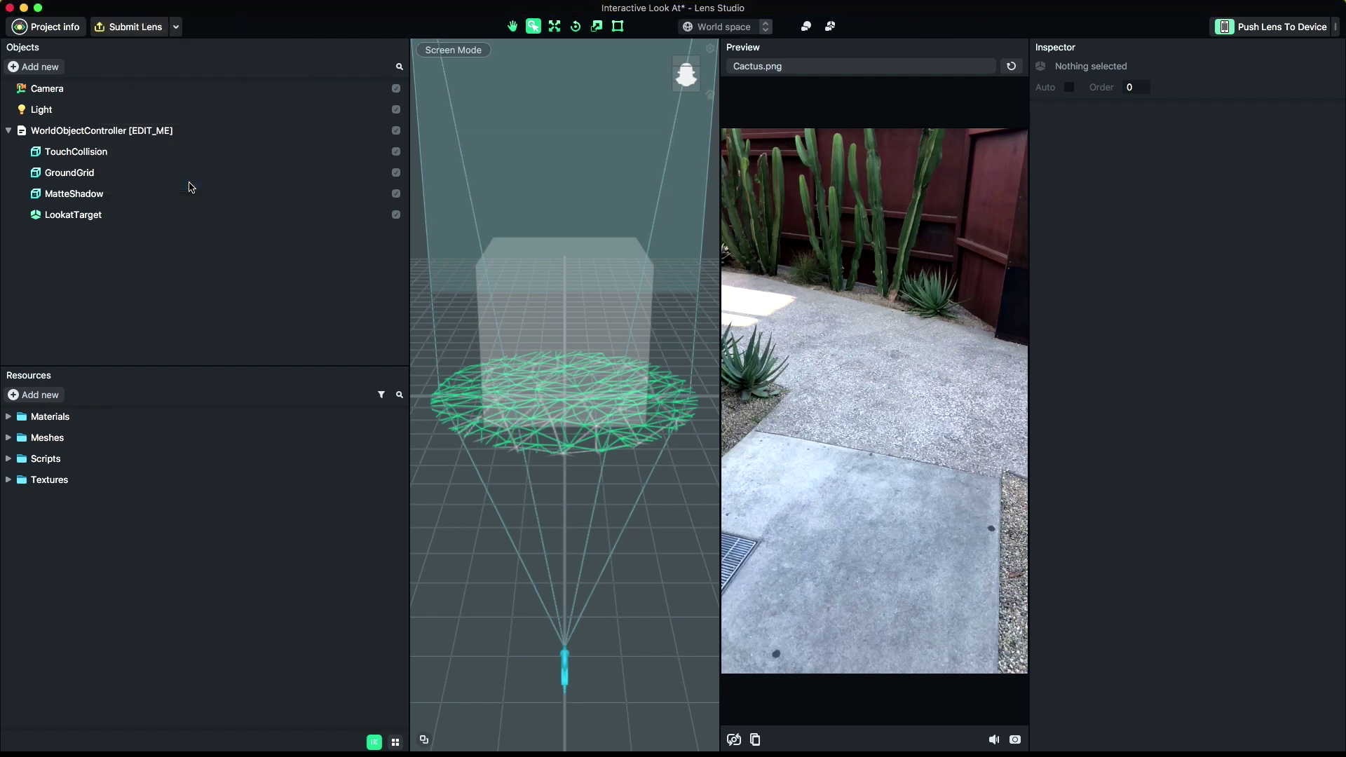
{"action": "left_click", "coordinate": [568, 162]}
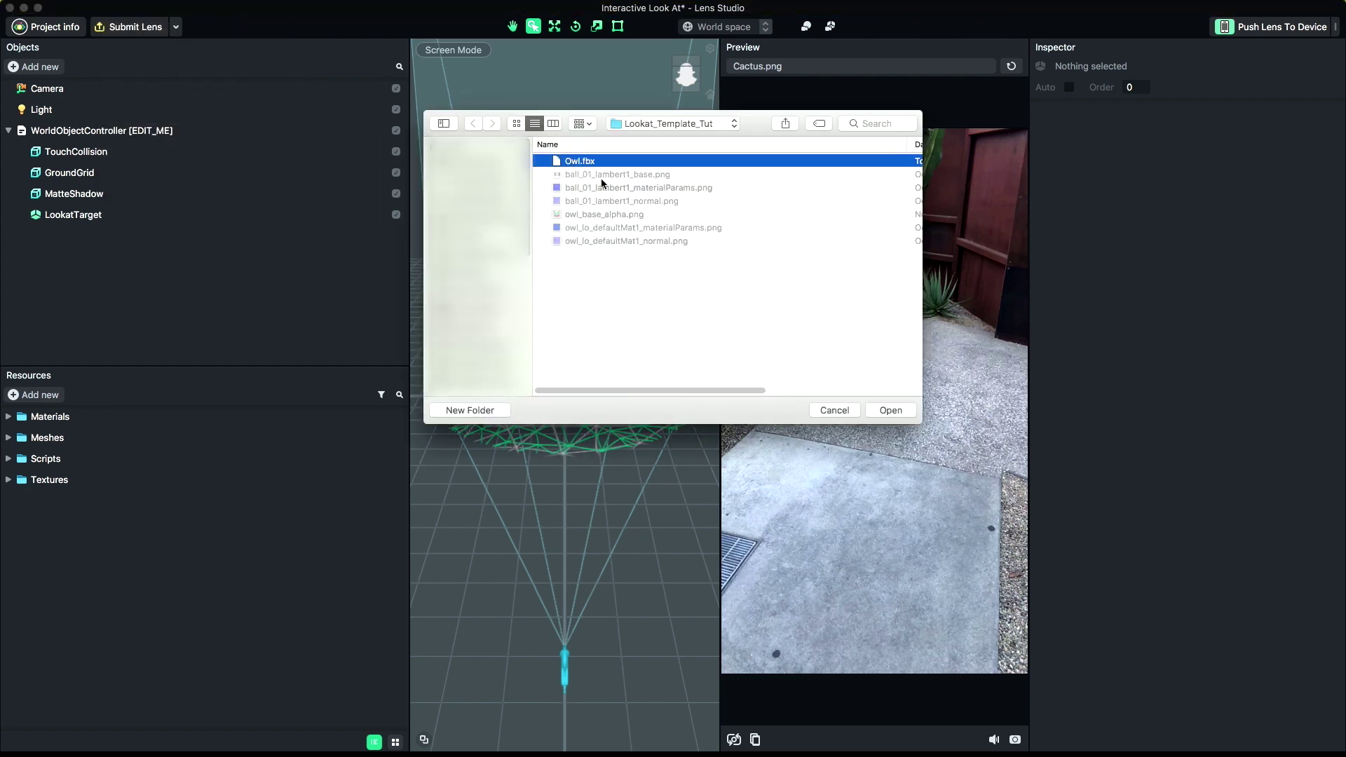
{"action": "left_click", "coordinate": [889, 410]}
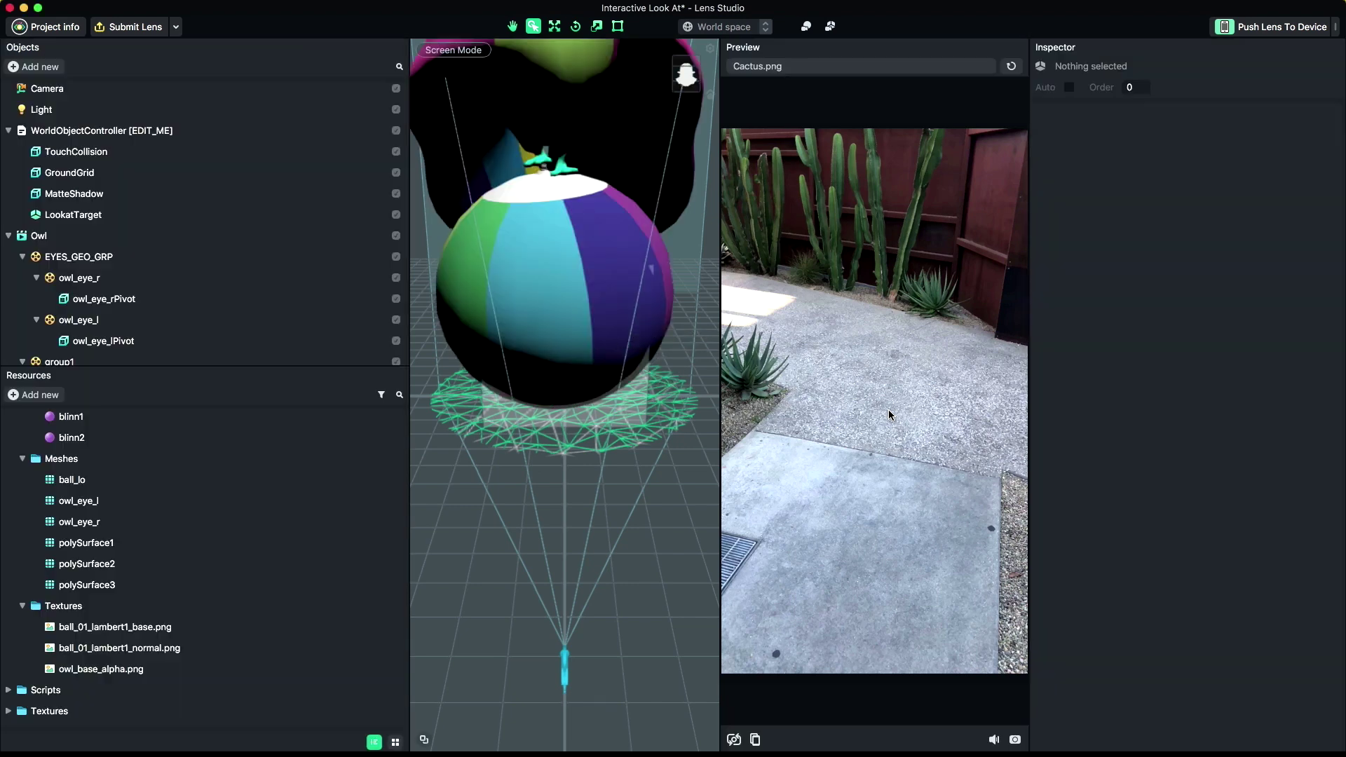
Step: Make the imported Owl a child of WorldObjectController [EDIT_ME] and collapse its hierarchy
{"action": "scroll", "coordinate": [537, 267], "scroll_direction": "down", "scroll_amount": 10}
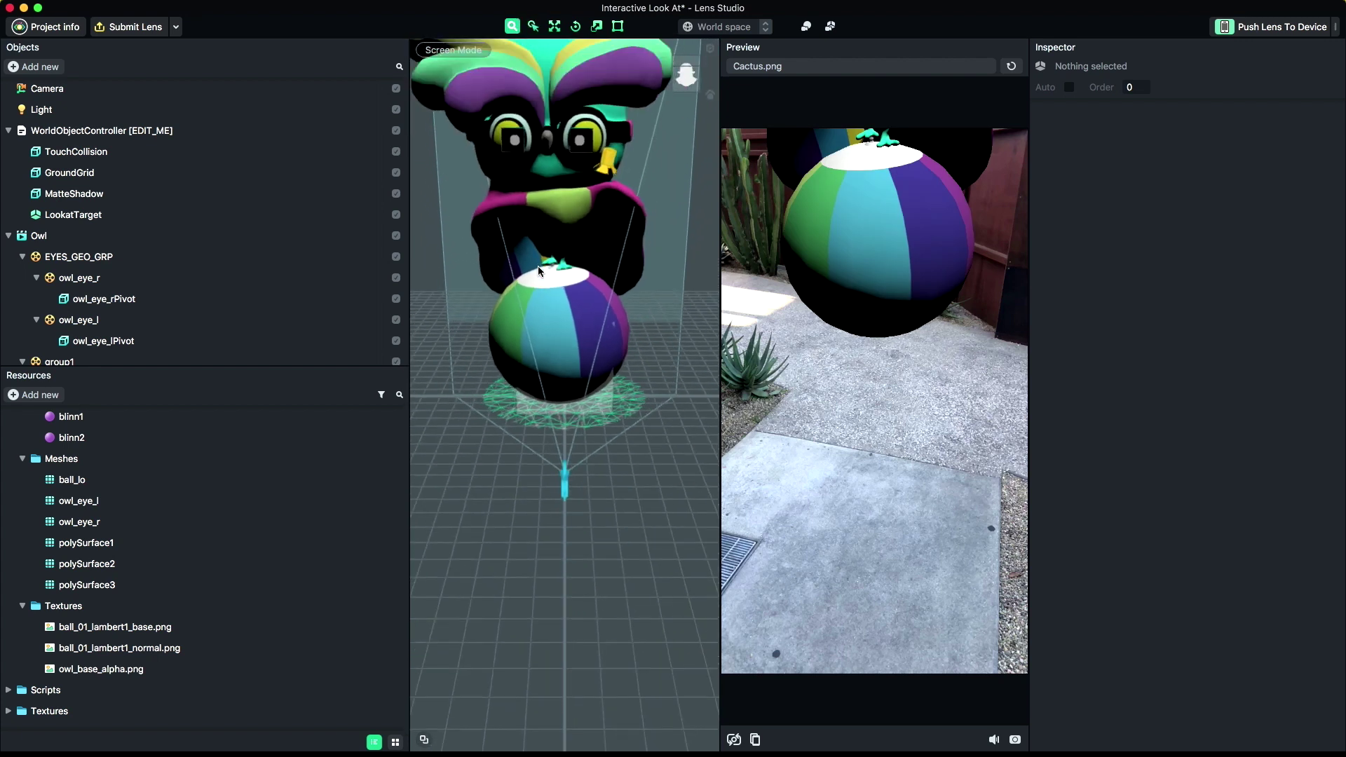
{"action": "left_click_drag", "start_coordinate": [522, 277], "coordinate": [490, 280], "text": "alt"}
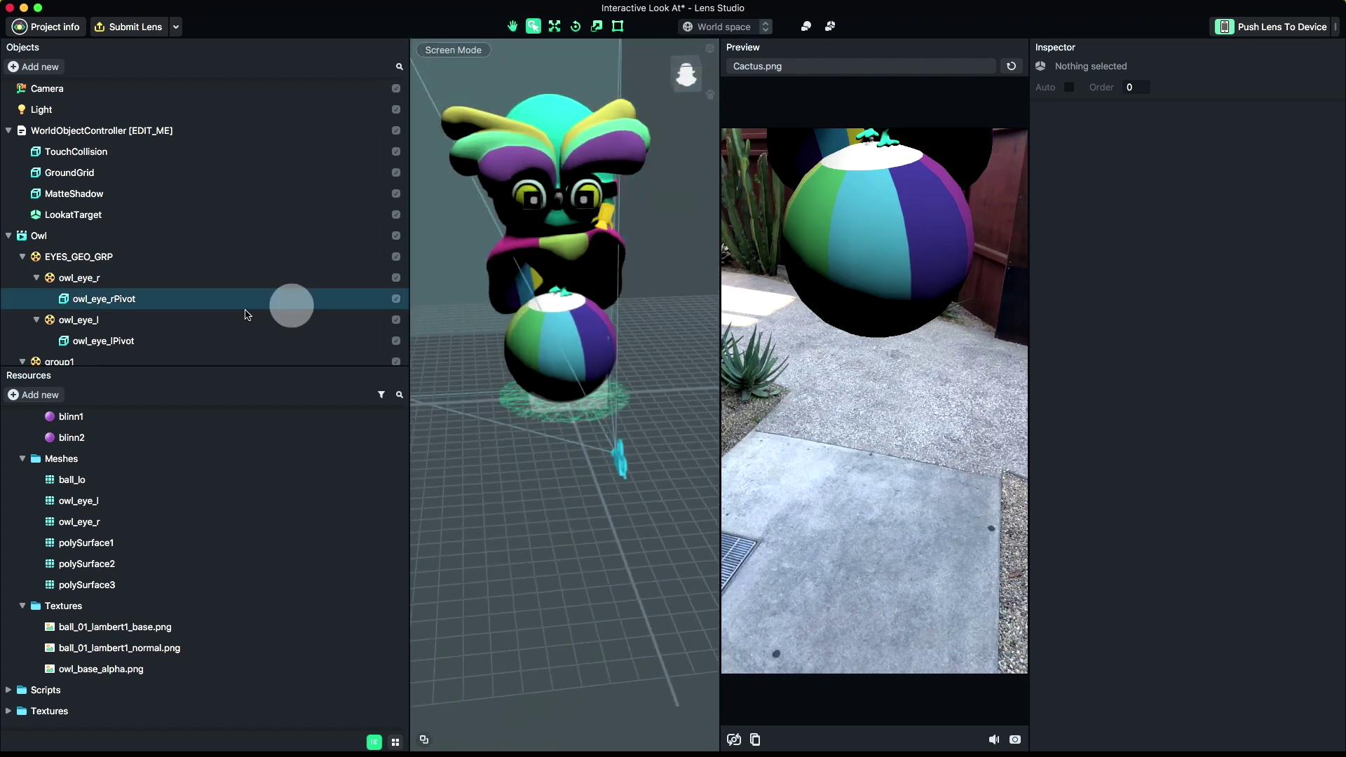
{"action": "left_click", "coordinate": [40, 237]}
{"action": "left_click_drag", "start_coordinate": [40, 237], "coordinate": [93, 146]}
{"action": "left_click", "coordinate": [24, 153]}
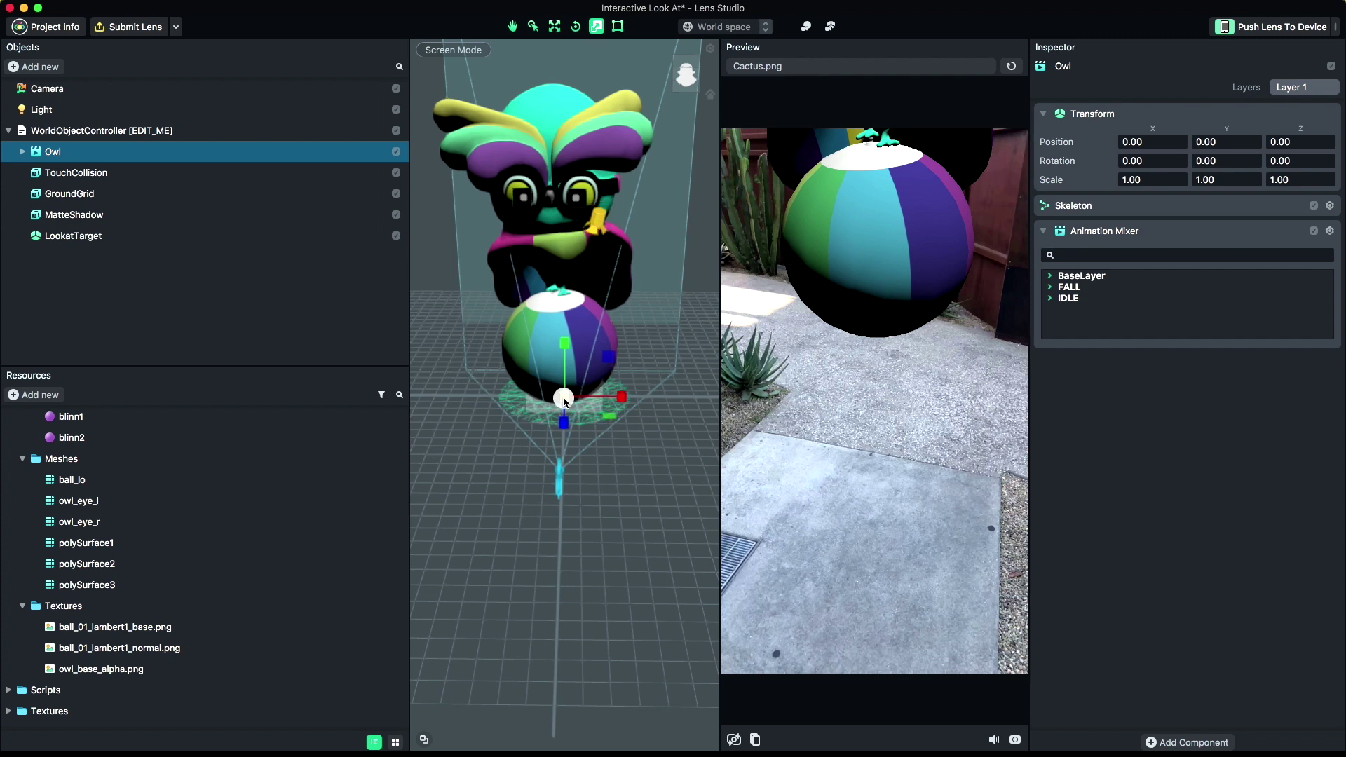
Step: Scale the Owl down uniformly until it fits inside the touch collision box
{"action": "key", "text": "f"}
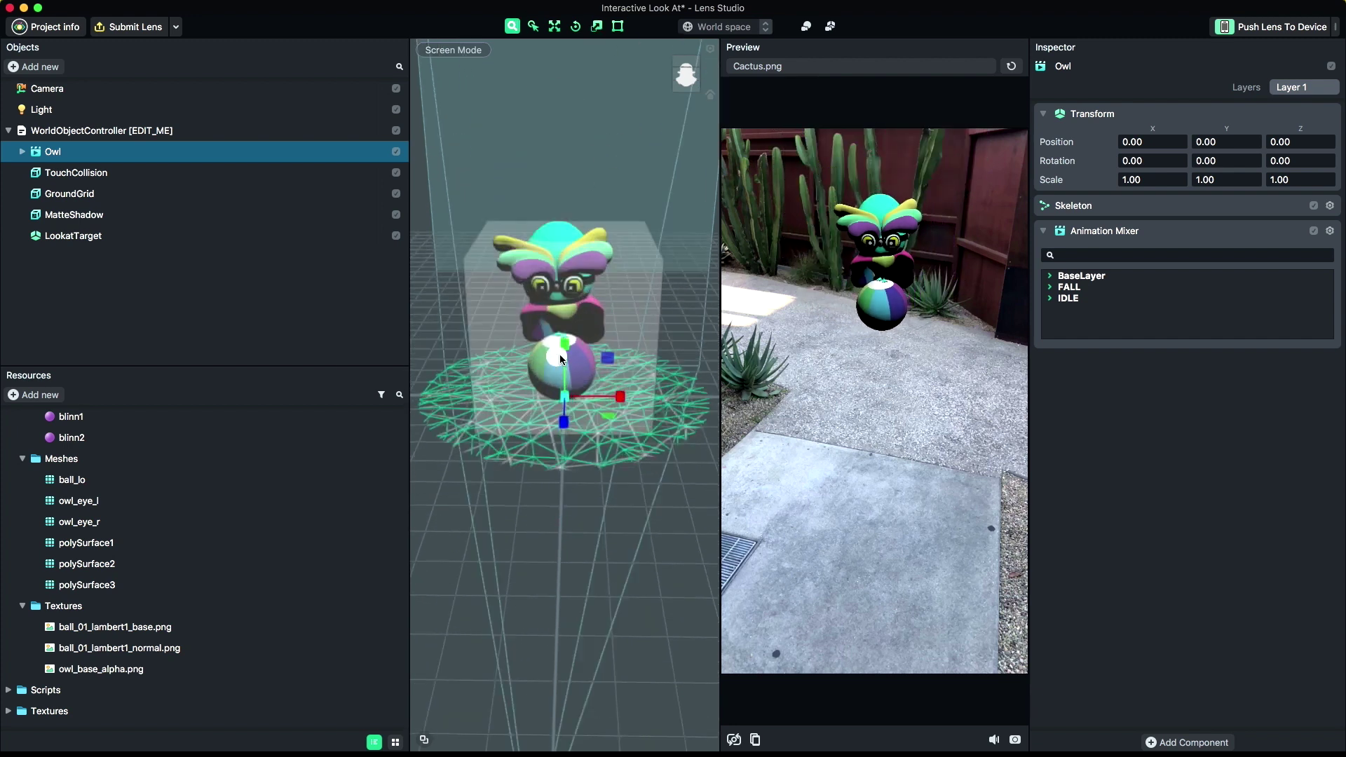
{"action": "mouse_move", "coordinate": [539, 382]}
{"action": "left_mouse_down", "text": "alt"}
{"action": "mouse_move", "coordinate": [589, 351]}
{"action": "mouse_move", "coordinate": [563, 393]}
{"action": "left_mouse_up", "text": "alt"}
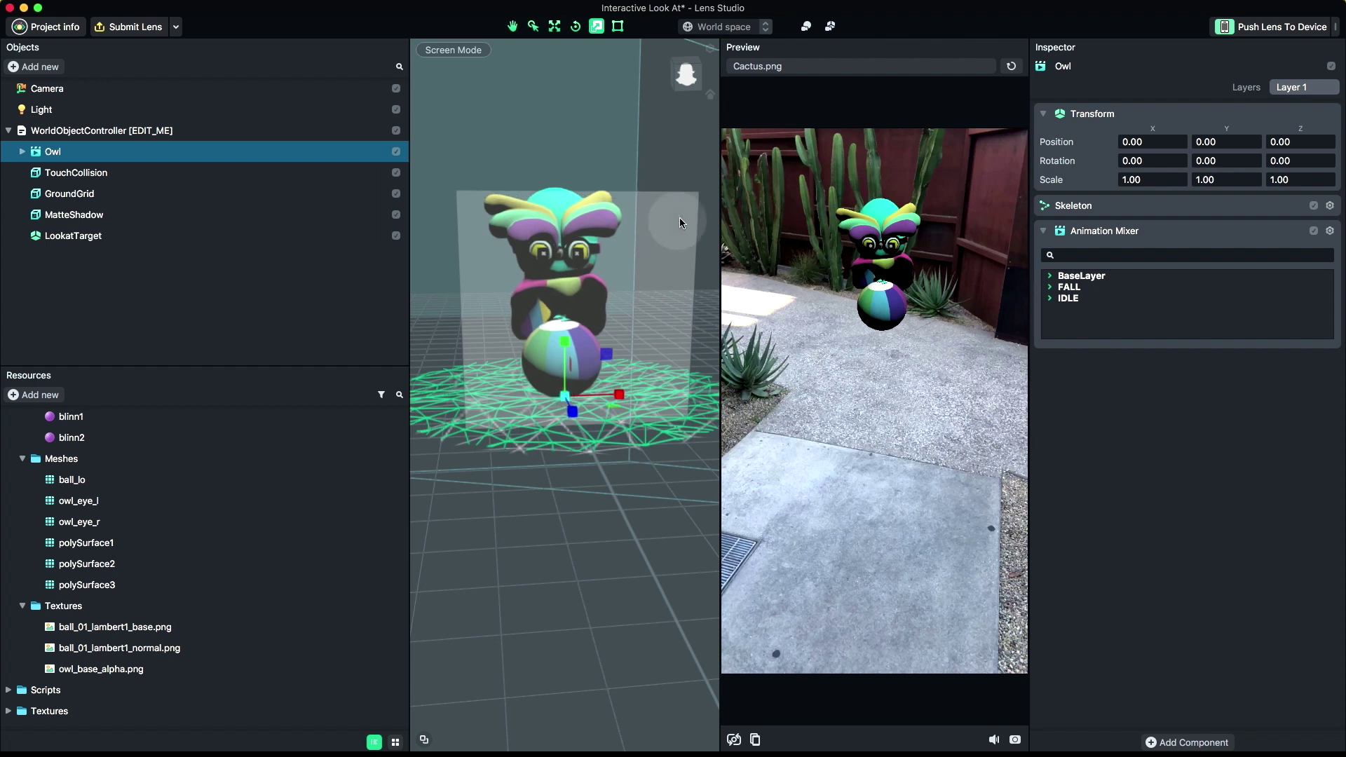
{"action": "mouse_move", "coordinate": [541, 256]}
{"action": "left_mouse_down", "text": "alt"}
{"action": "mouse_move", "coordinate": [528, 280]}
{"action": "mouse_move", "coordinate": [551, 276]}
{"action": "left_mouse_up", "text": "alt"}
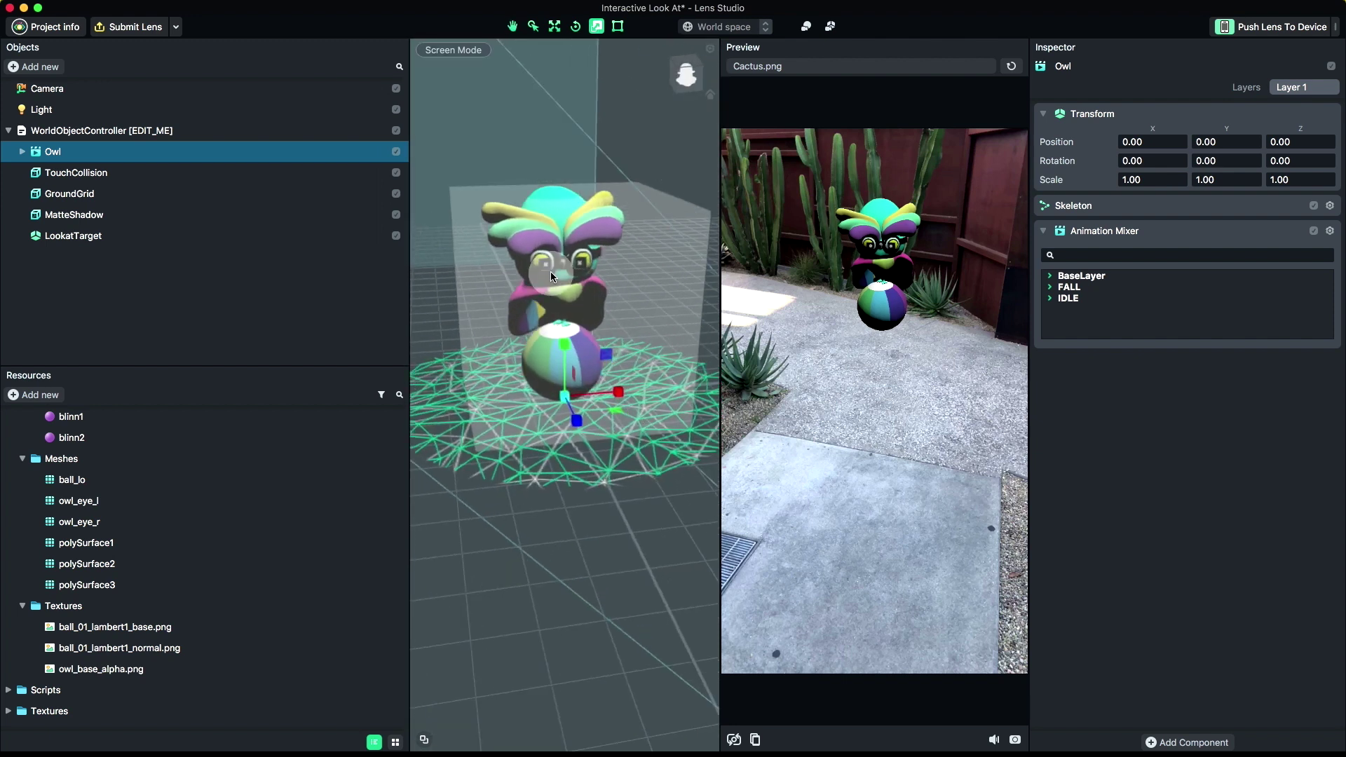
Step: Collapse the Animations, Materials and Meshes subfolders of the Owl resource folder, keeping its Textures subfolder expanded
{"action": "scroll", "coordinate": [70, 516], "scroll_direction": "up", "scroll_amount": 20}
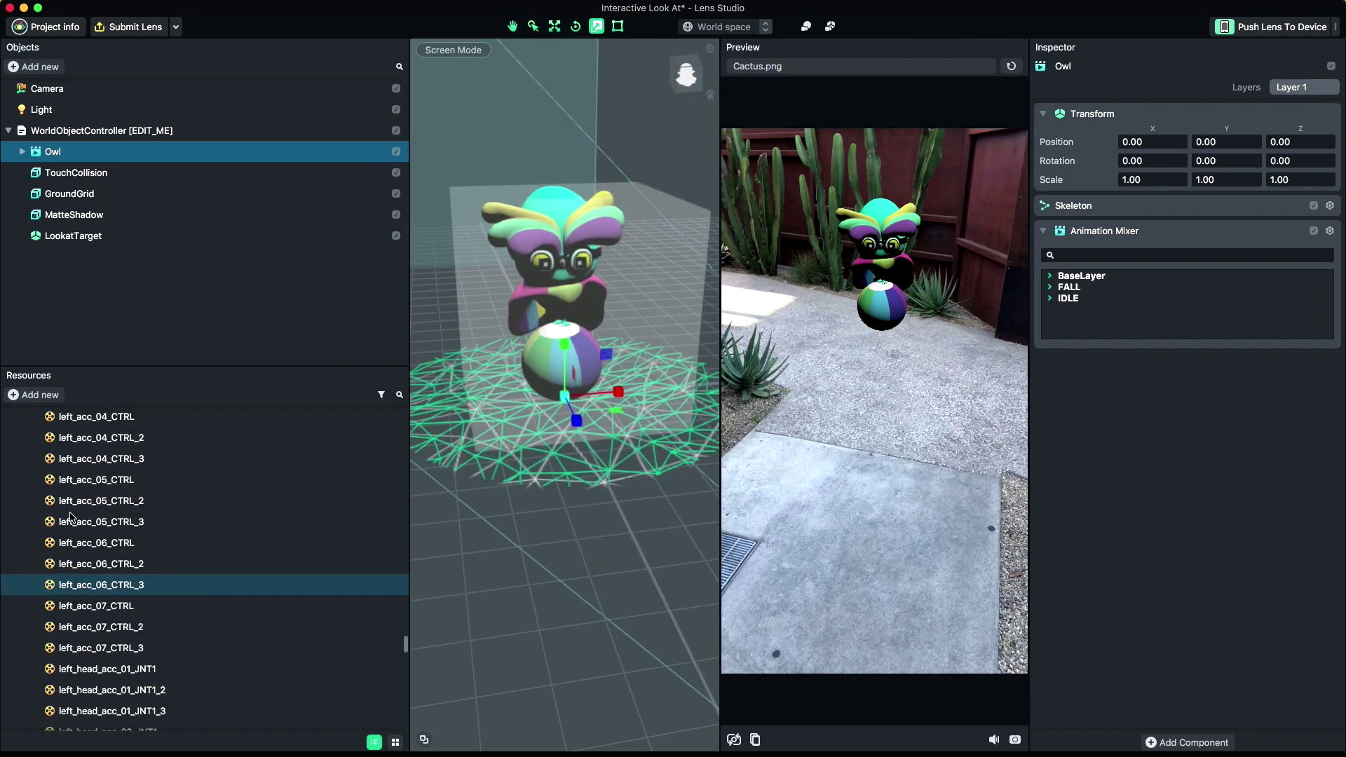
{"action": "left_click", "coordinate": [9, 459]}
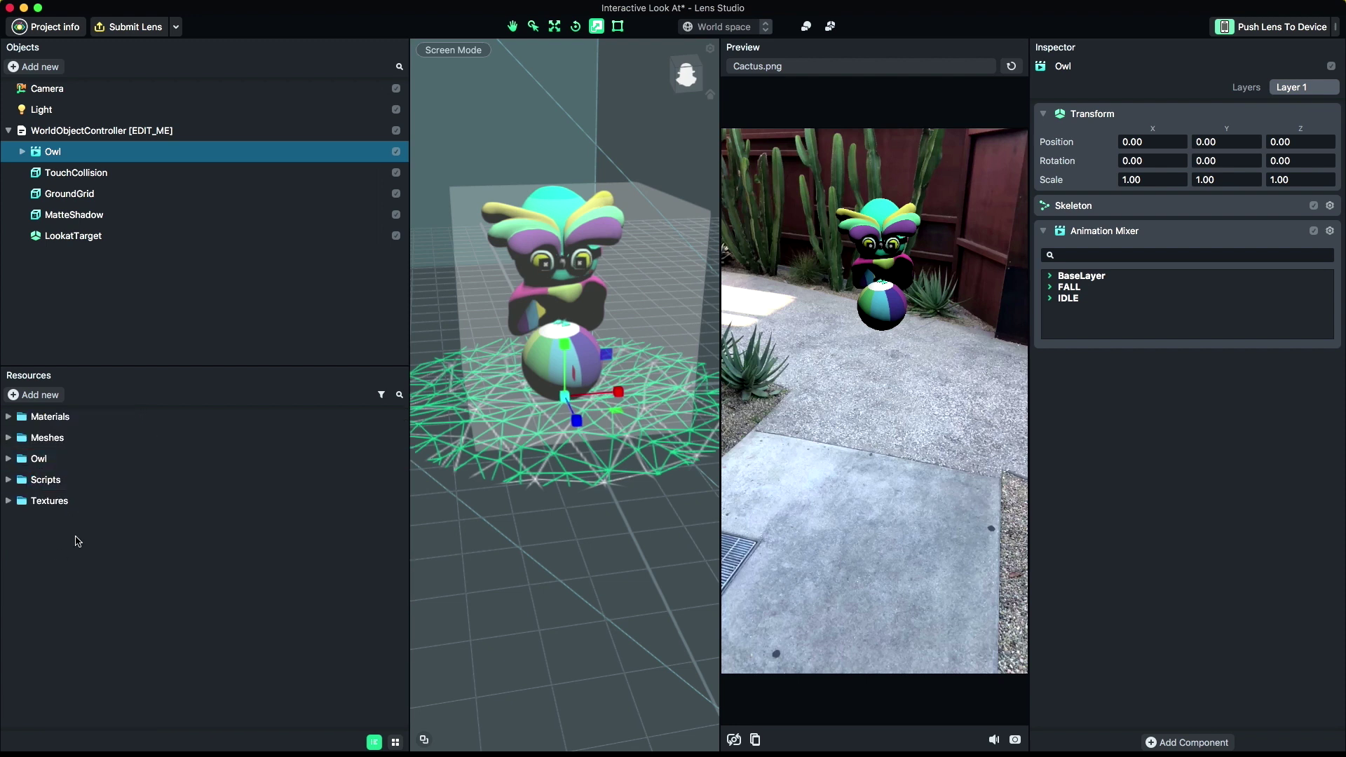
{"action": "left_click", "coordinate": [10, 459]}
{"action": "left_click", "coordinate": [21, 481]}
{"action": "left_click", "coordinate": [22, 501]}
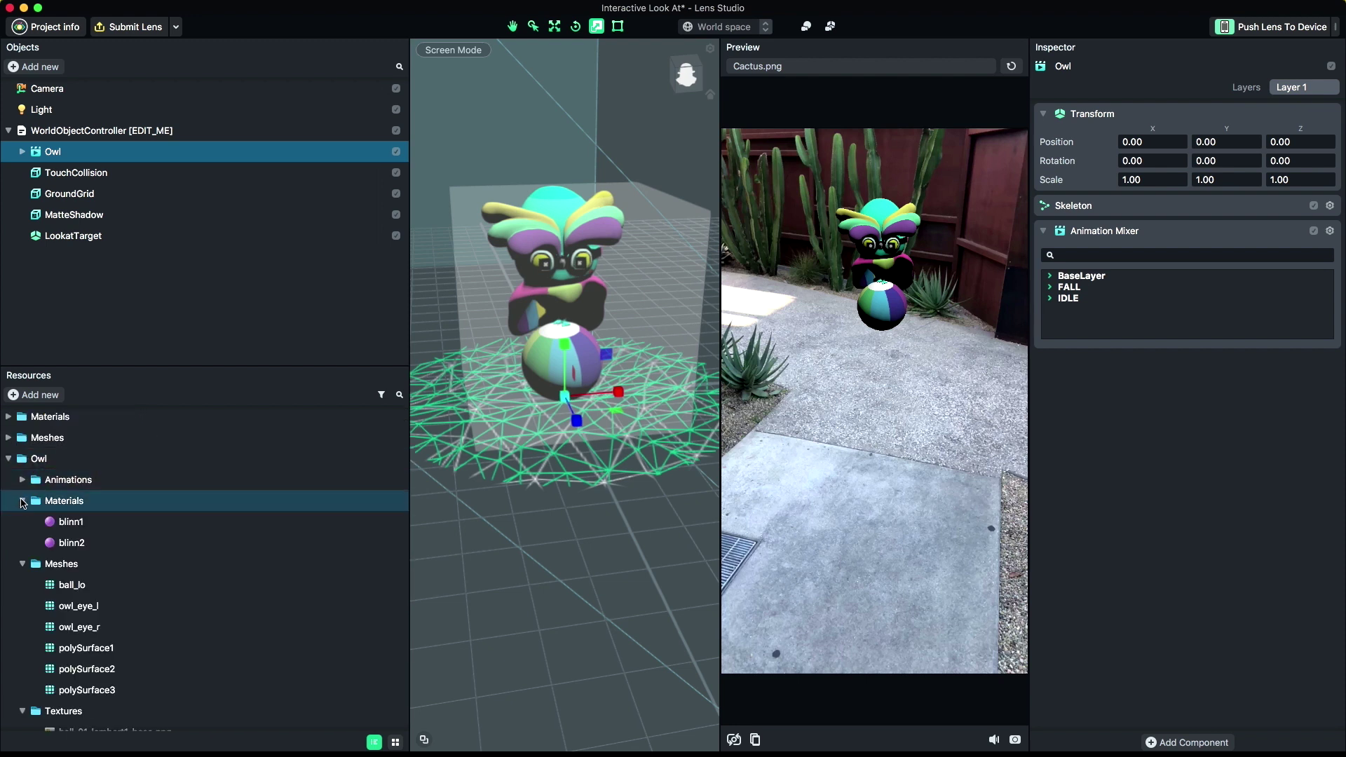
{"action": "left_click", "coordinate": [23, 521]}
{"action": "left_click", "coordinate": [24, 543]}
Step: Remove ball_01_lambert1_base.png, ball_01_lambert1_normal.png and owl_base_alpha.png from the Owl Textures folder
{"action": "left_click", "coordinate": [77, 563]}
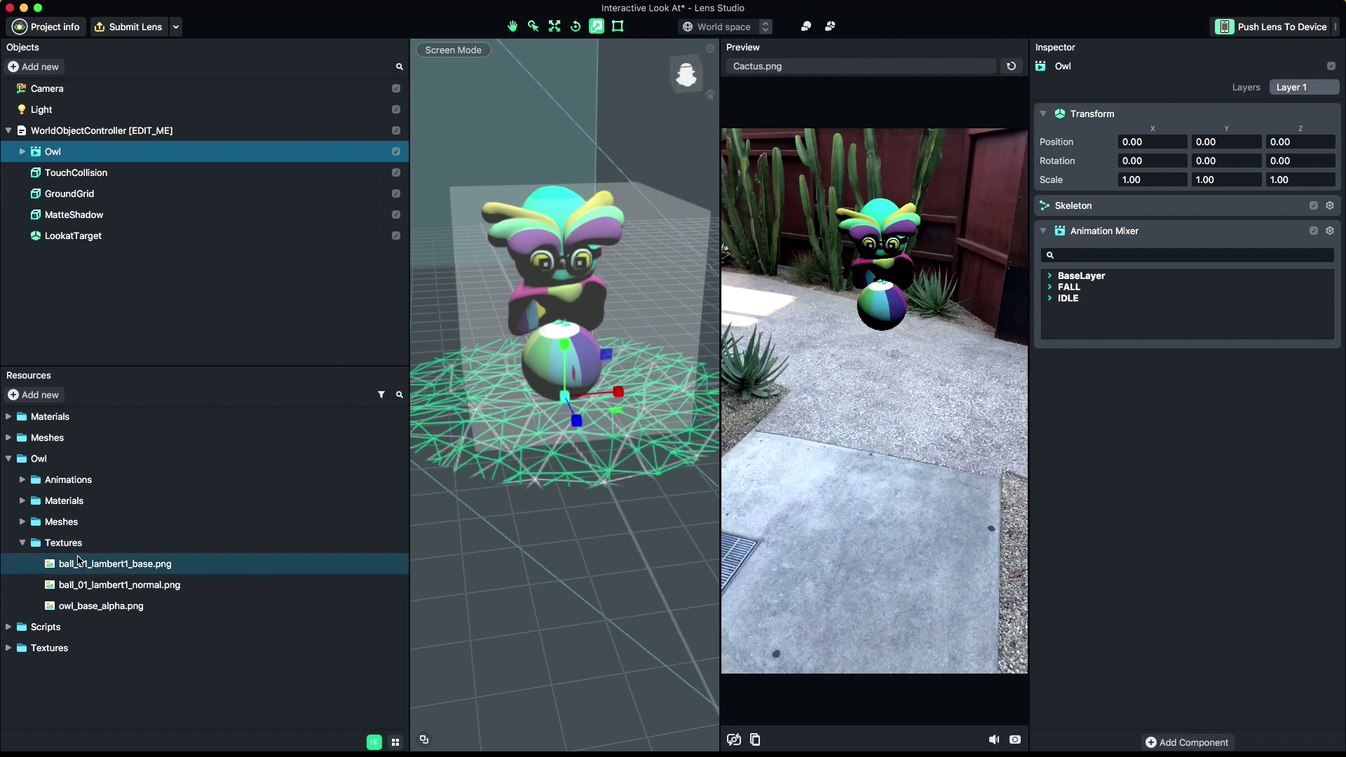
{"action": "left_click", "coordinate": [91, 606], "text": "shift"}
{"action": "right_click", "coordinate": [97, 589]}
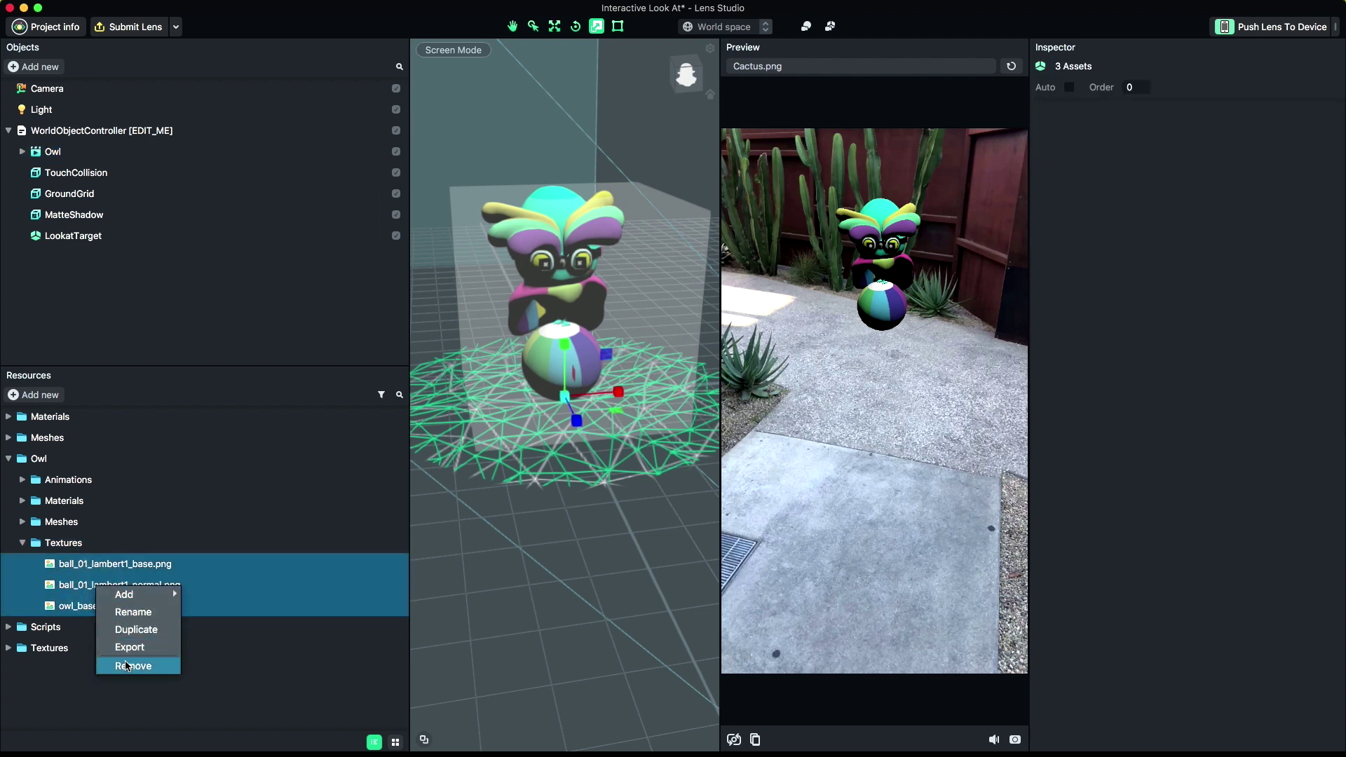
{"action": "left_click", "coordinate": [133, 666]}
Step: Import all six ball and owl PNG textures (base, materialParams and normal maps) into the Owl Textures folder and collapse it
{"action": "left_click", "coordinate": [70, 544]}
{"action": "right_click", "coordinate": [69, 544]}
{"action": "mouse_move", "coordinate": [106, 554]}
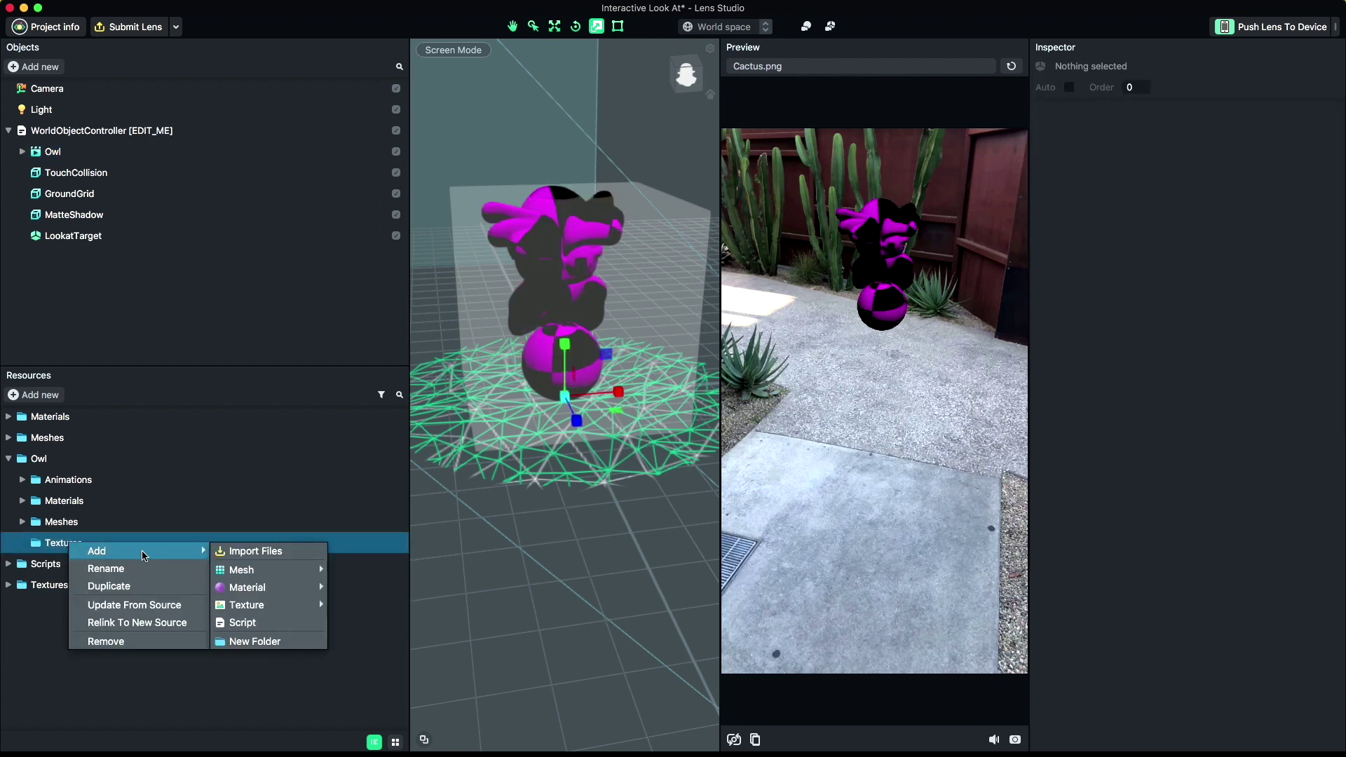
{"action": "left_click", "coordinate": [271, 554]}
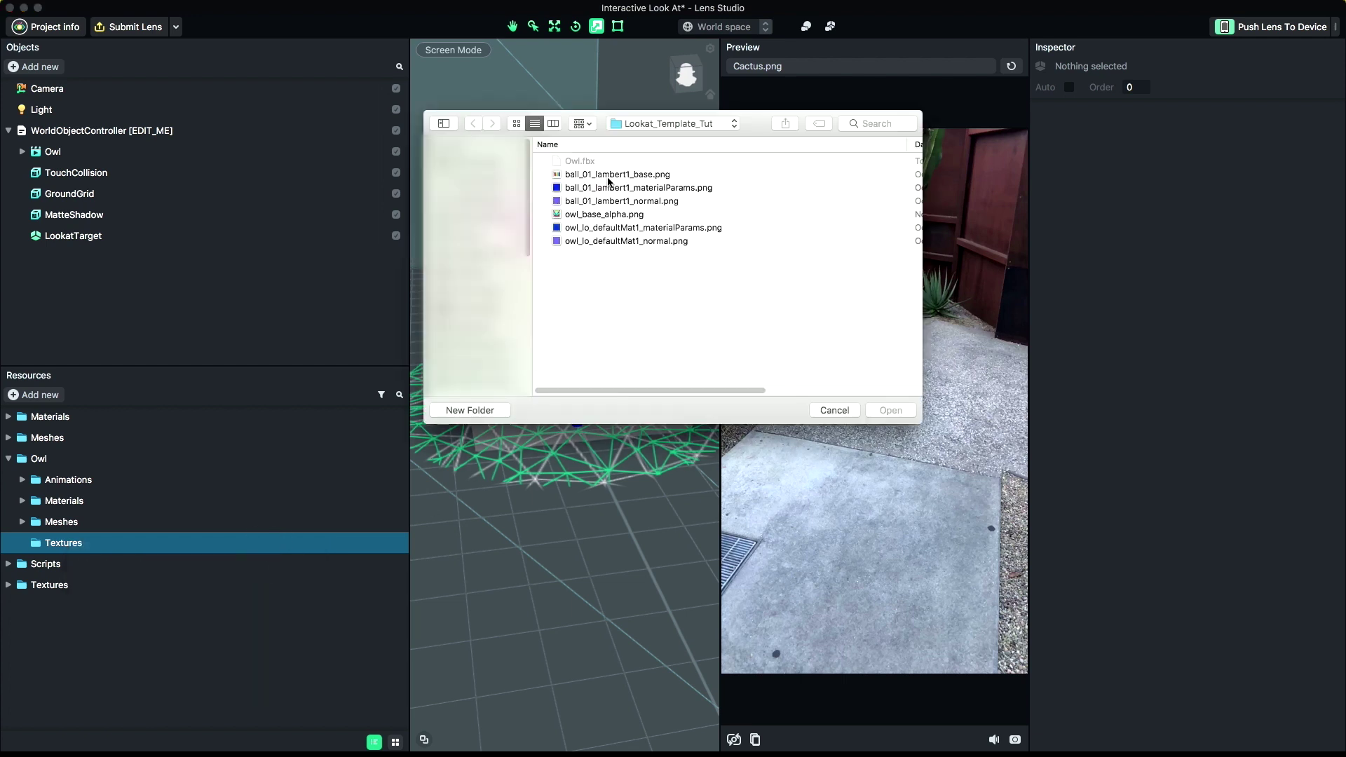
{"action": "left_click", "coordinate": [609, 176]}
{"action": "left_click", "coordinate": [616, 241], "text": "shift"}
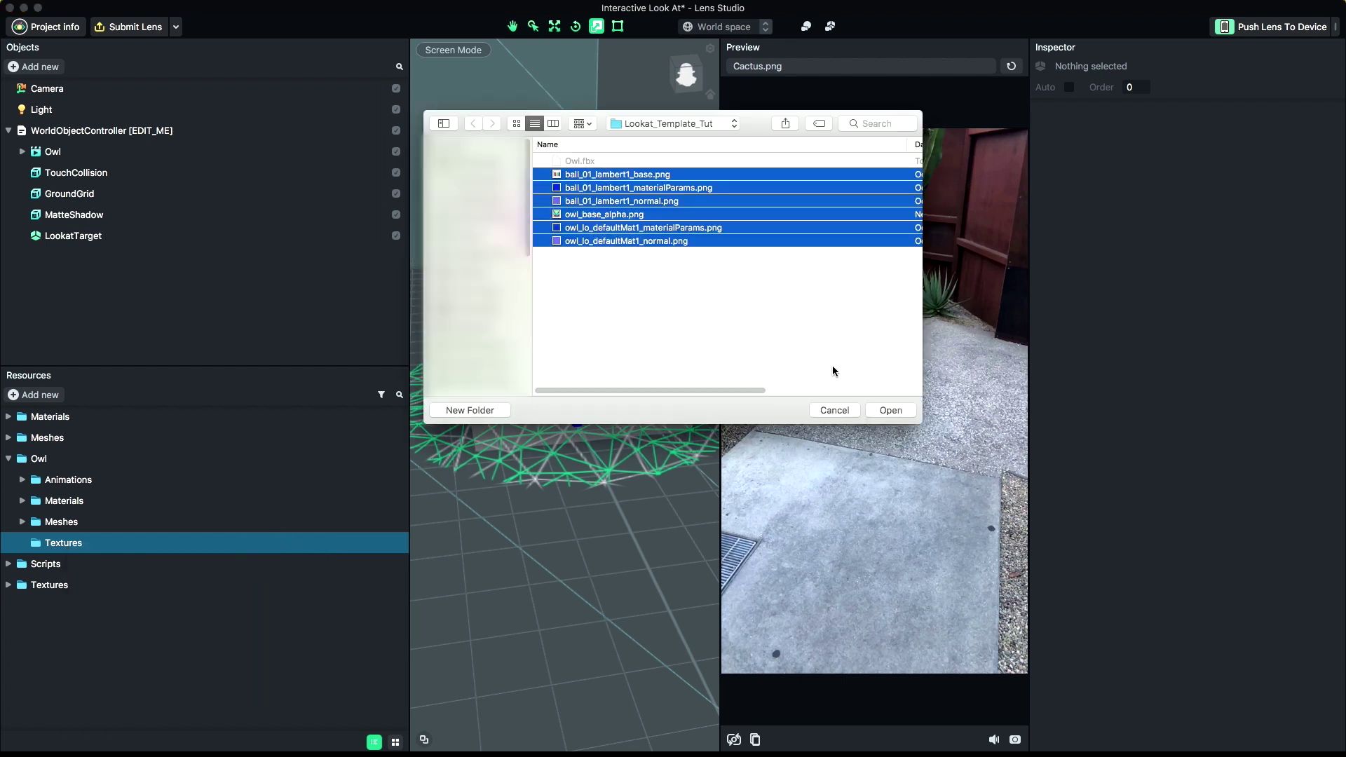
{"action": "left_click", "coordinate": [891, 412]}
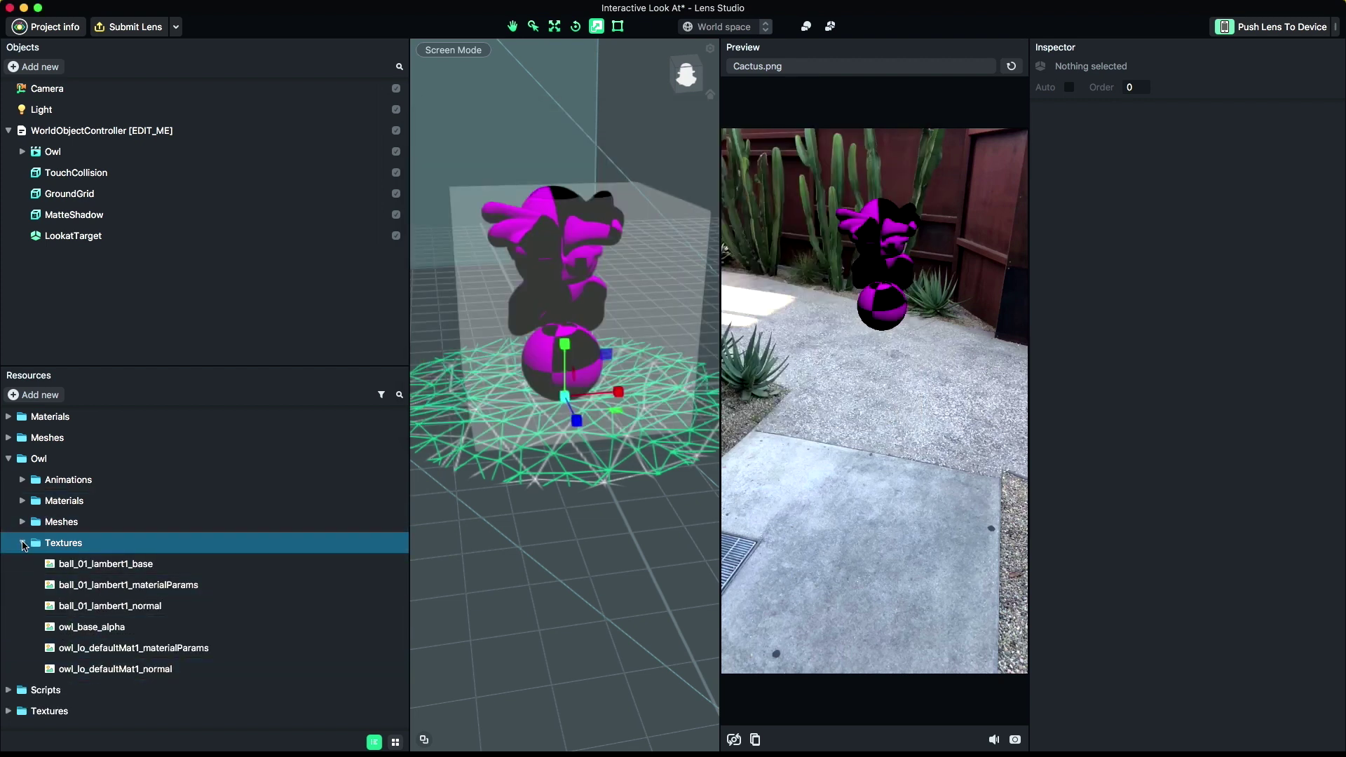
{"action": "left_click", "coordinate": [22, 542]}
Step: Add a PBR material to the resources and name it owl_pbr
{"action": "right_click", "coordinate": [46, 618]}
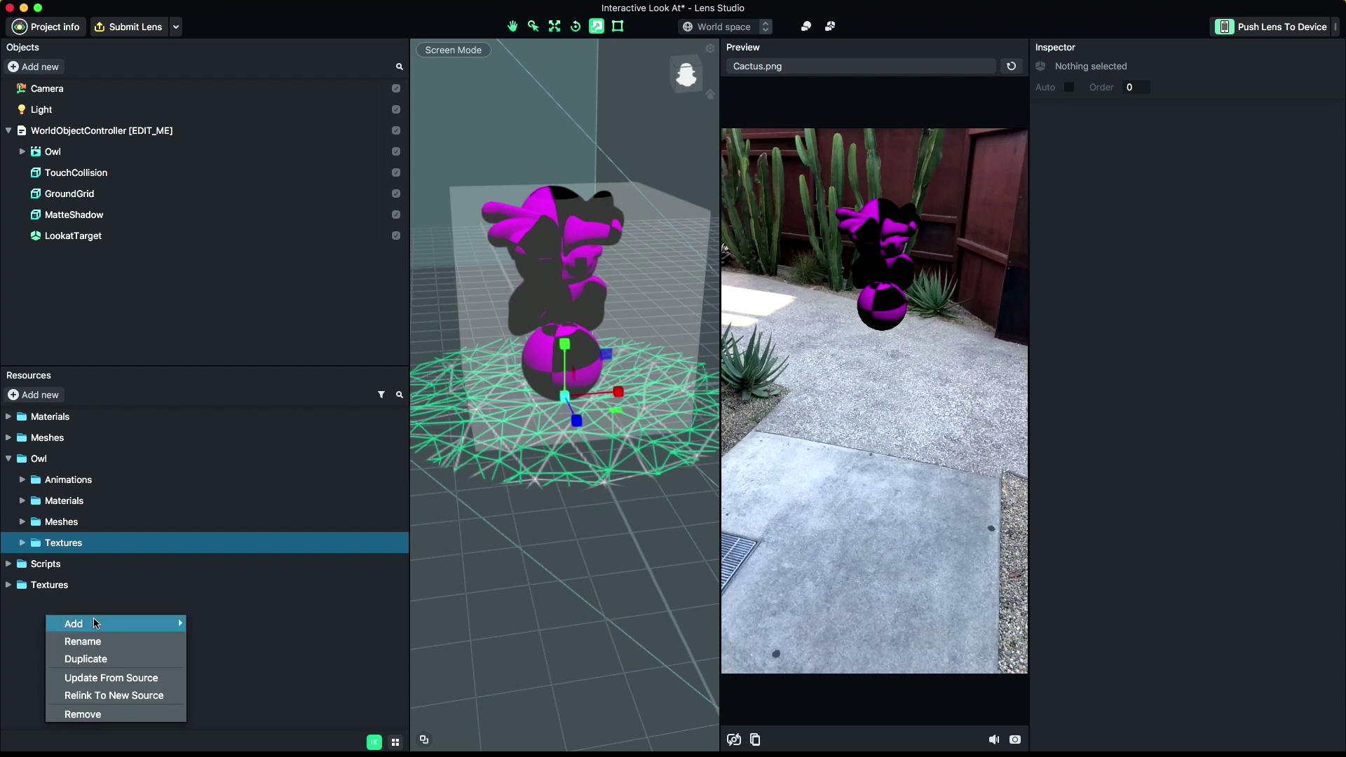
{"action": "mouse_move", "coordinate": [95, 617]}
{"action": "mouse_move", "coordinate": [258, 661]}
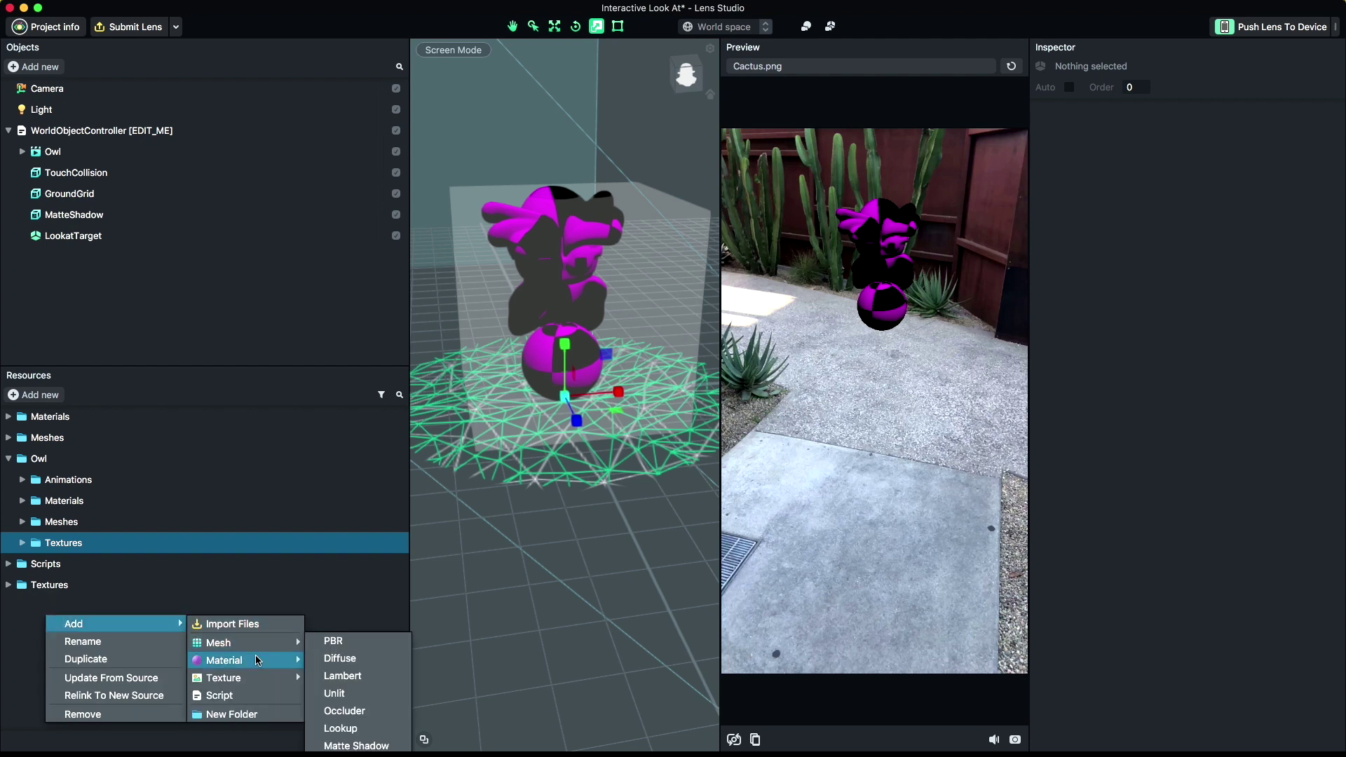
{"action": "left_click", "coordinate": [340, 643]}
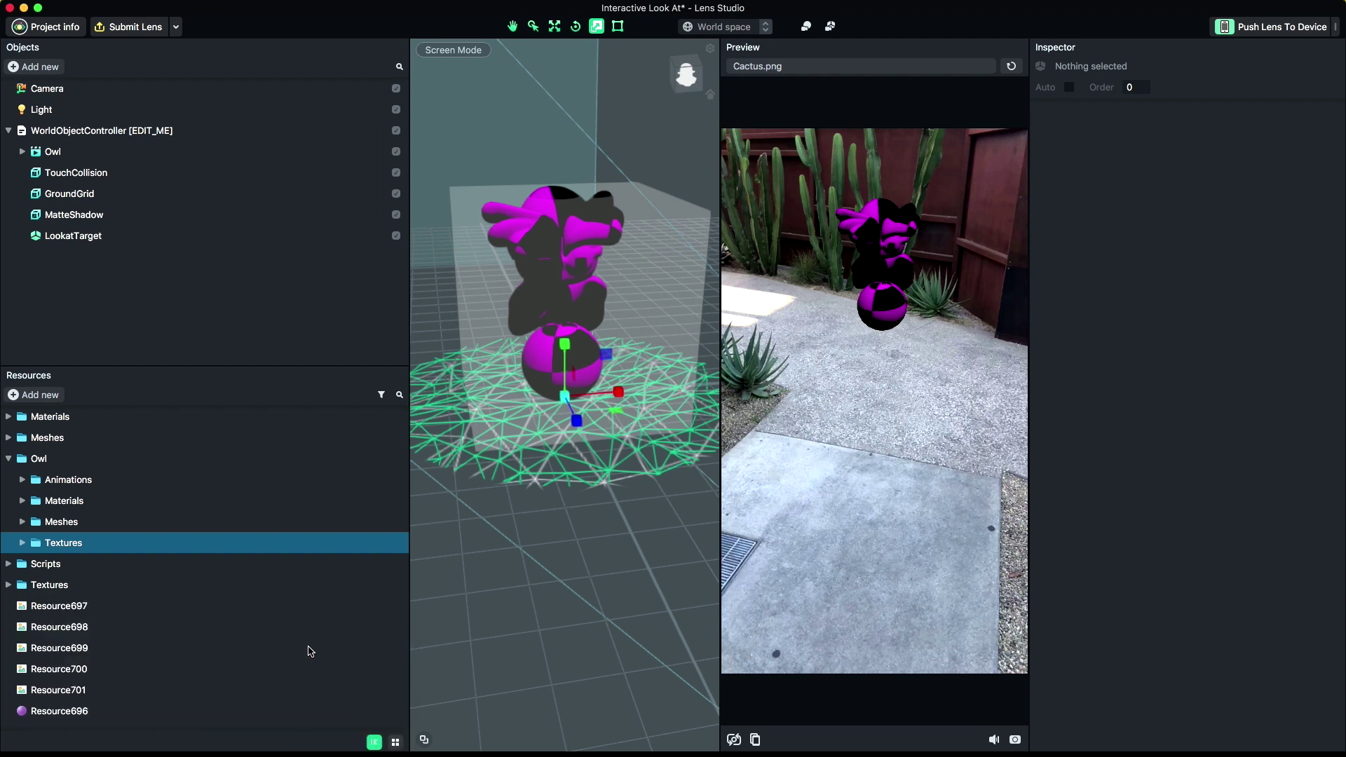
{"action": "left_click", "coordinate": [43, 711]}
{"action": "left_click", "coordinate": [51, 713]}
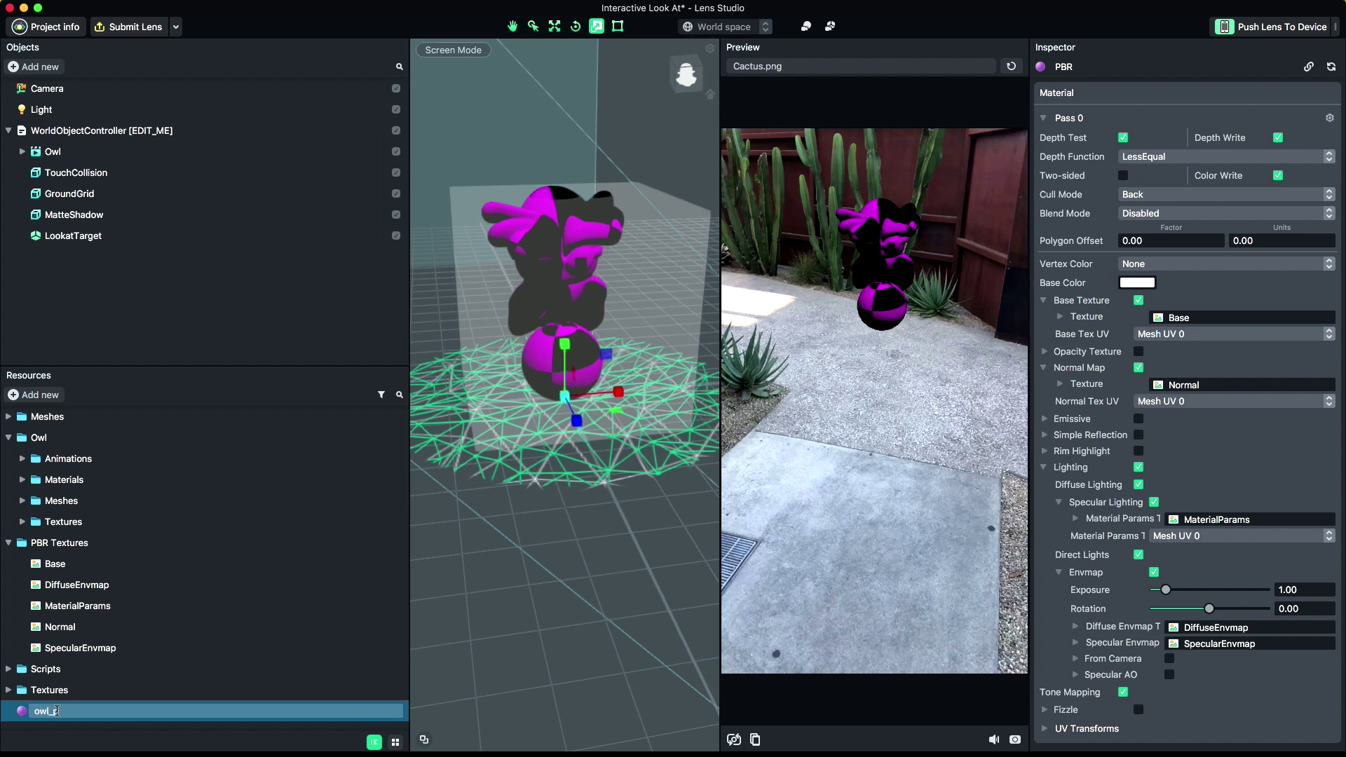
{"action": "key", "text": "Return"}
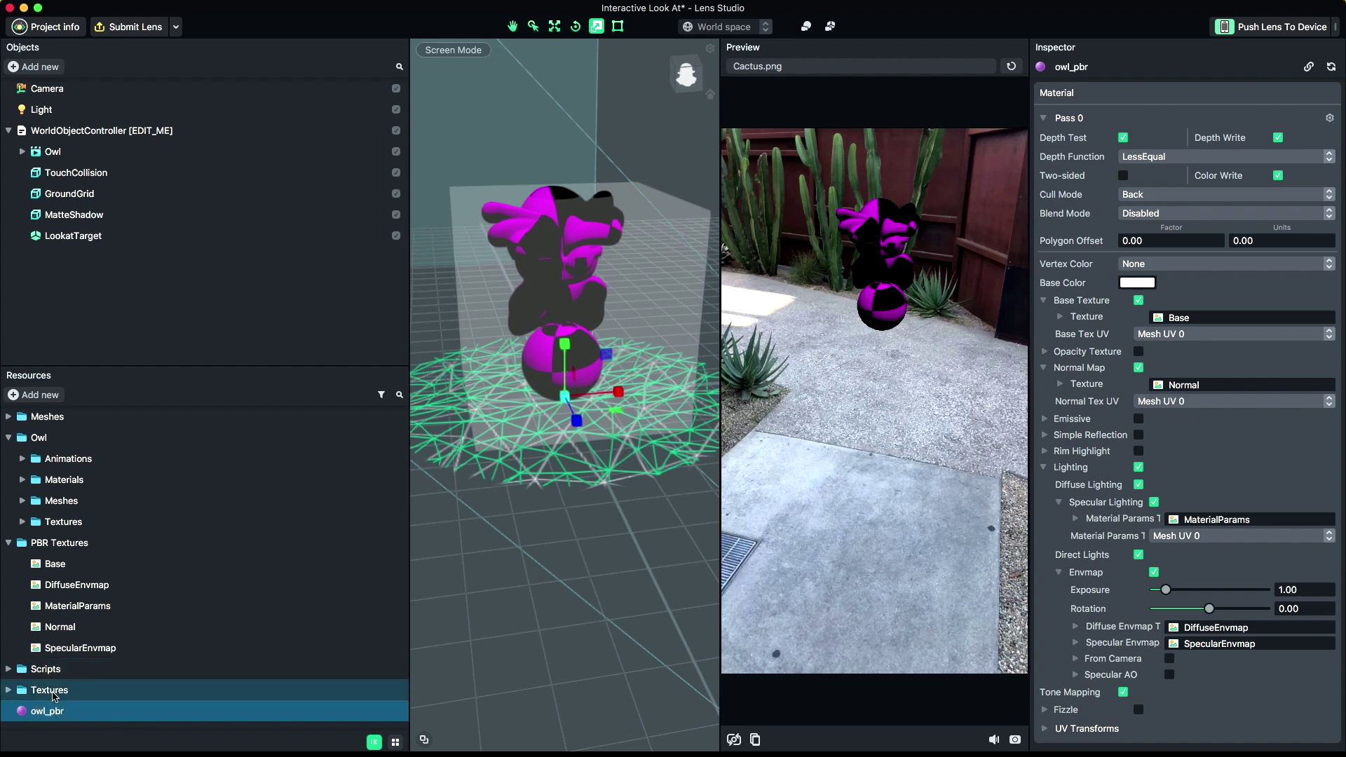
Step: Add a second PBR material to the resources and name it ball_pbr
{"action": "right_click", "coordinate": [56, 544]}
{"action": "mouse_move", "coordinate": [140, 552]}
{"action": "mouse_move", "coordinate": [268, 572]}
{"action": "left_click", "coordinate": [339, 595]}
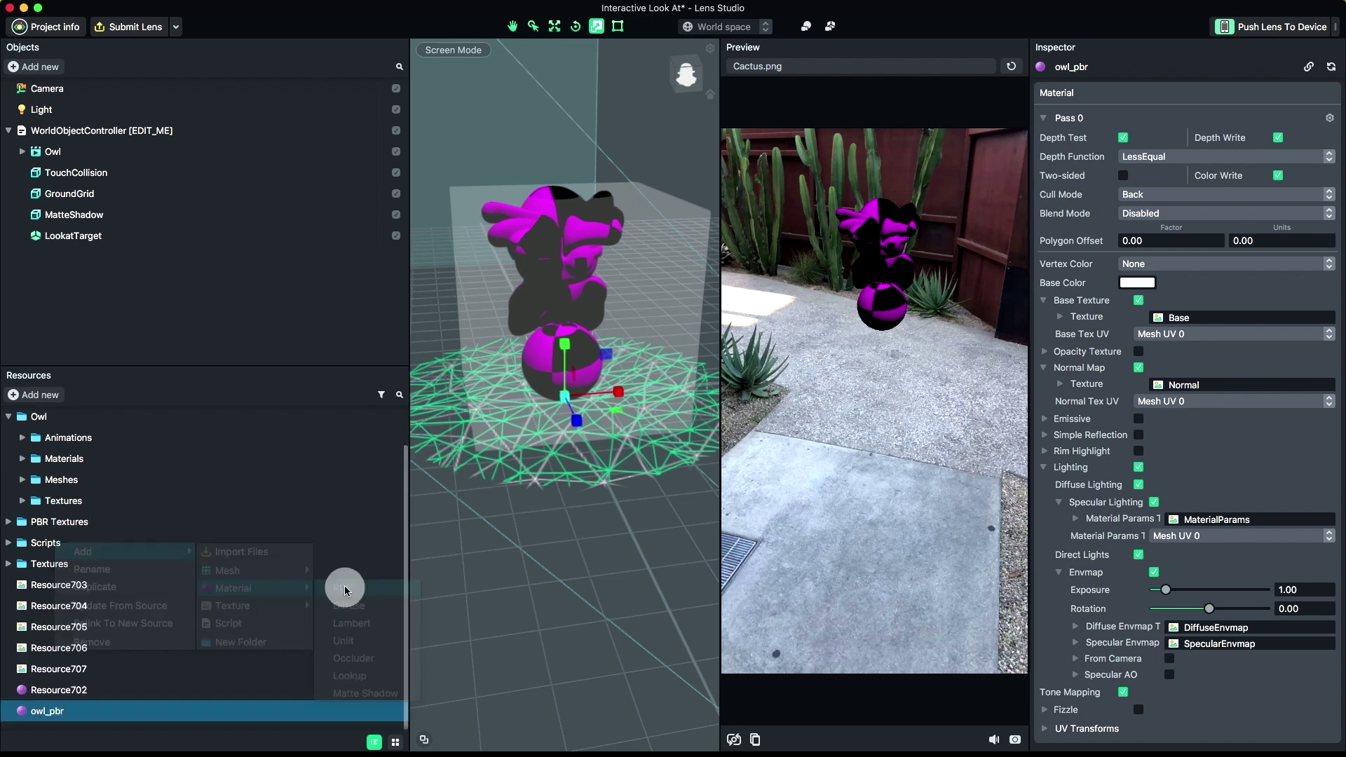
{"action": "type", "text": "ball_pb"}
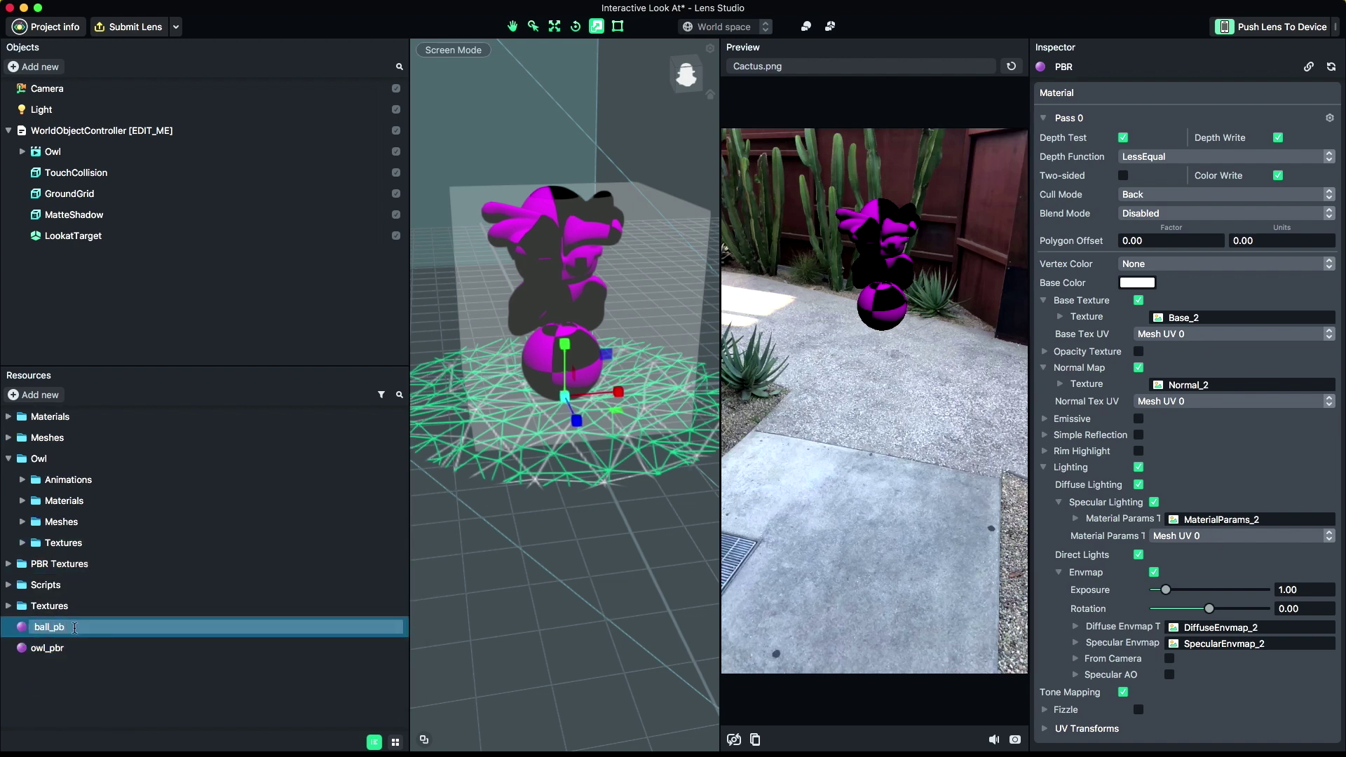
{"action": "type", "text": "r"}
{"action": "key", "text": "Return"}
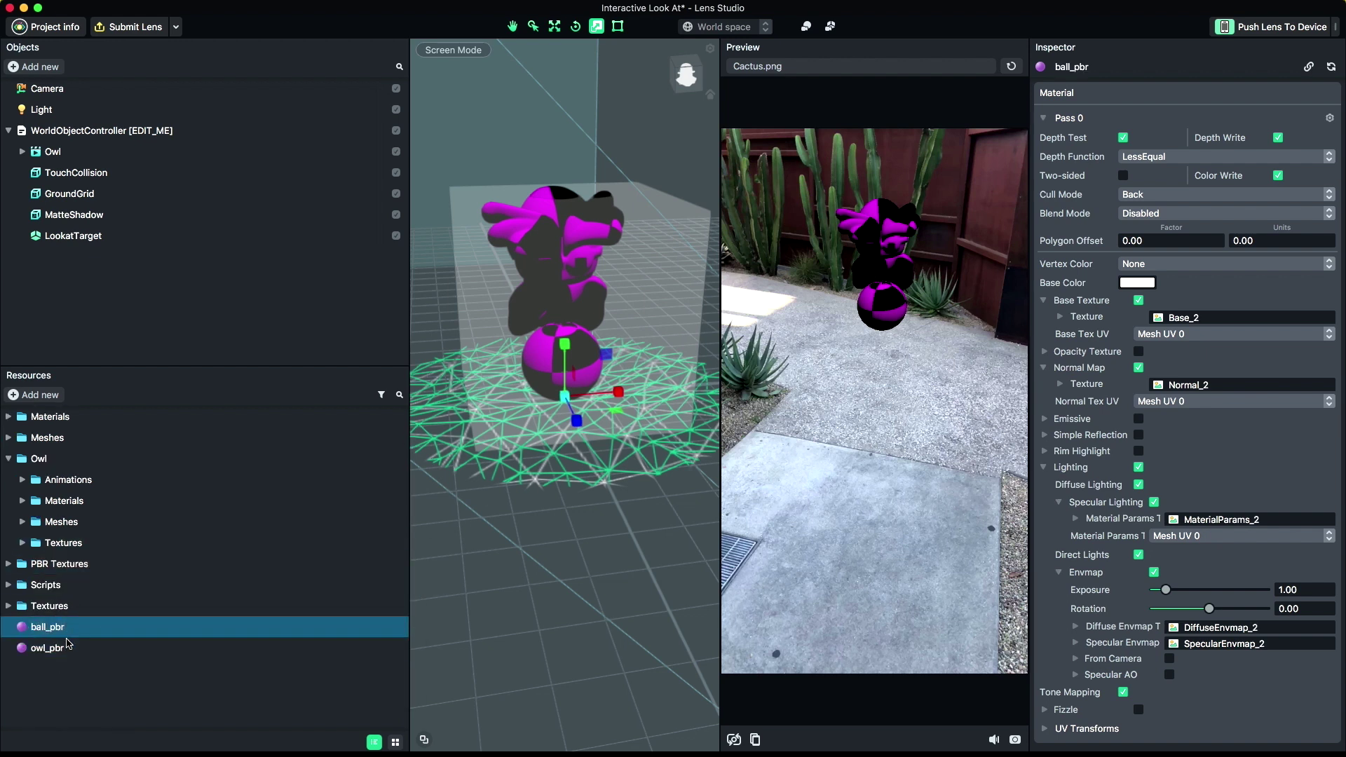
Step: Assign the owl_pbr material to both owl eye pivot meshes and the polySurface1, polySurface2 and polySurface3 pivot meshes
{"action": "left_click", "coordinate": [22, 151]}
{"action": "left_click", "coordinate": [126, 214]}
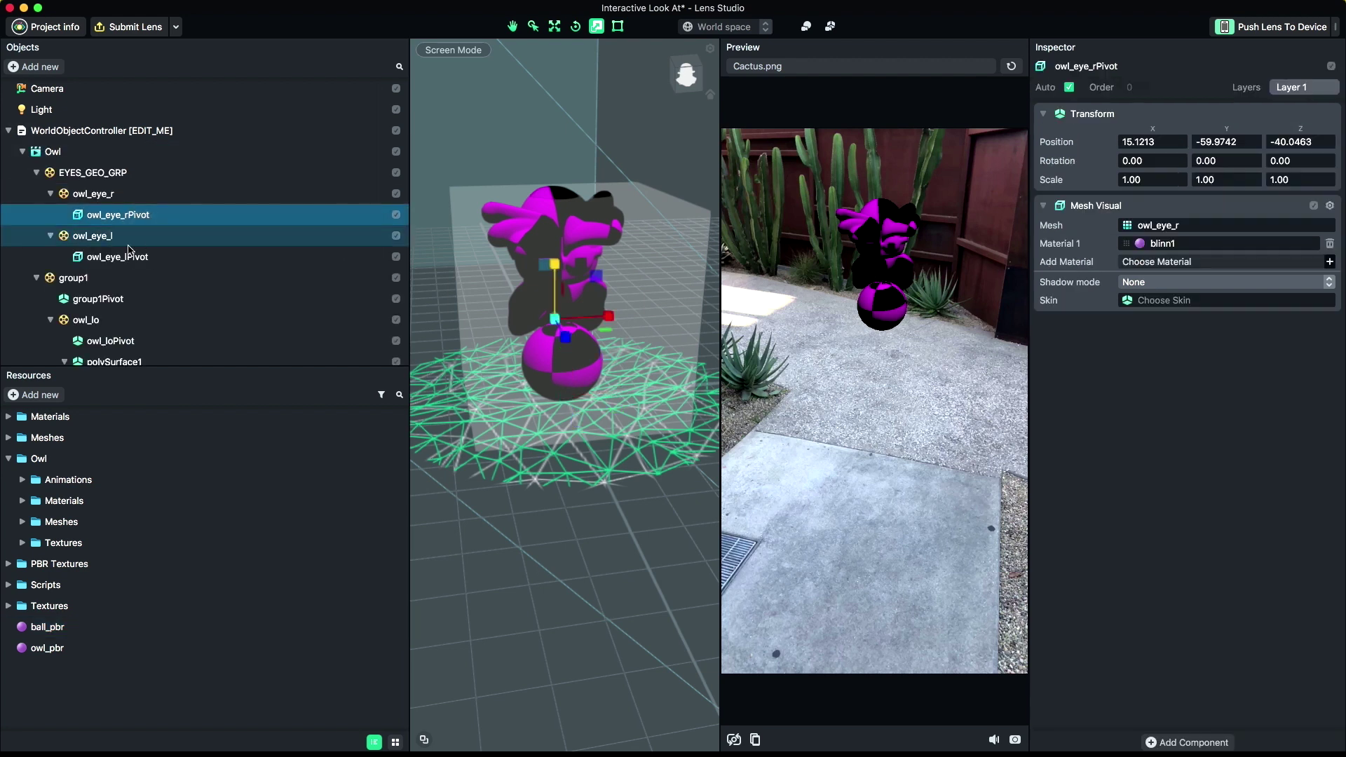
{"action": "left_click", "coordinate": [130, 242], "text": "shift"}
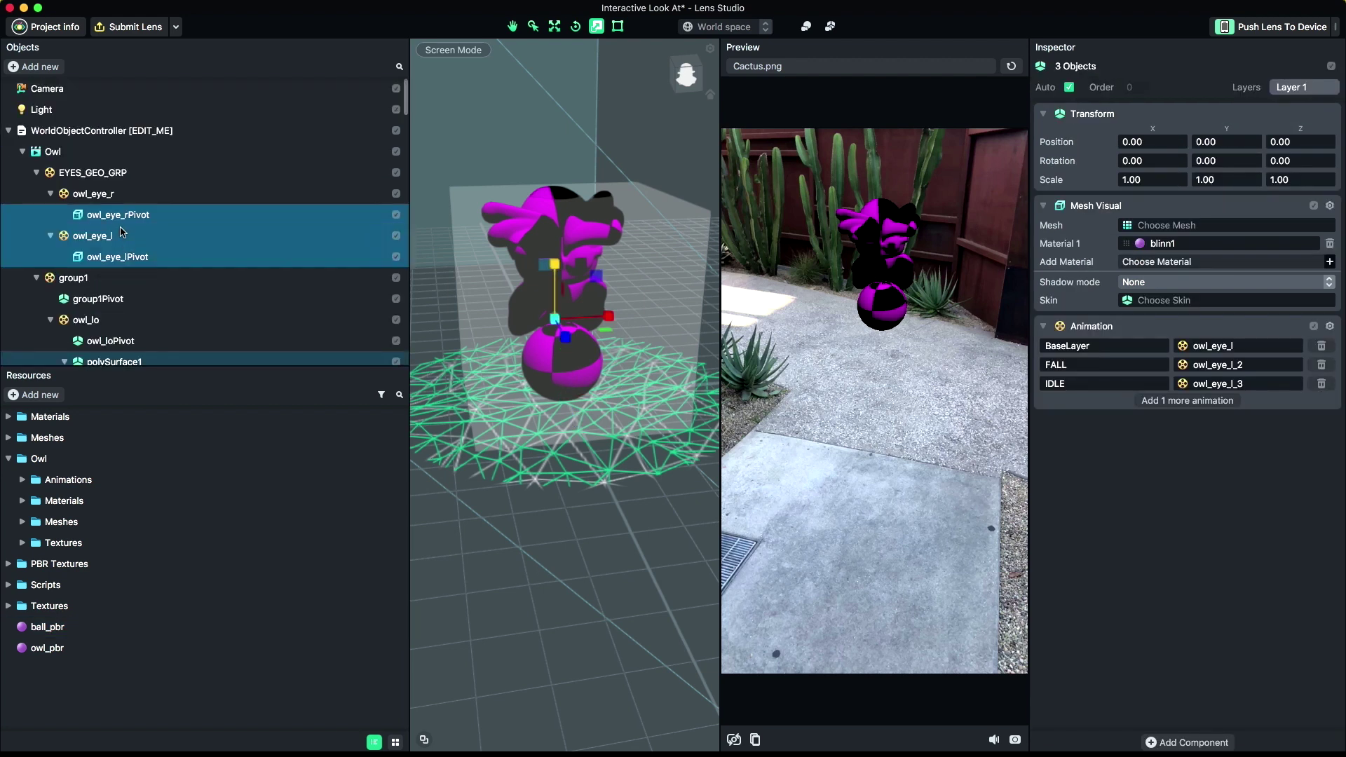
{"action": "left_click", "coordinate": [120, 223]}
{"action": "left_click", "coordinate": [105, 320], "text": "super"}
{"action": "scroll", "coordinate": [136, 267], "scroll_direction": "down", "scroll_amount": 5}
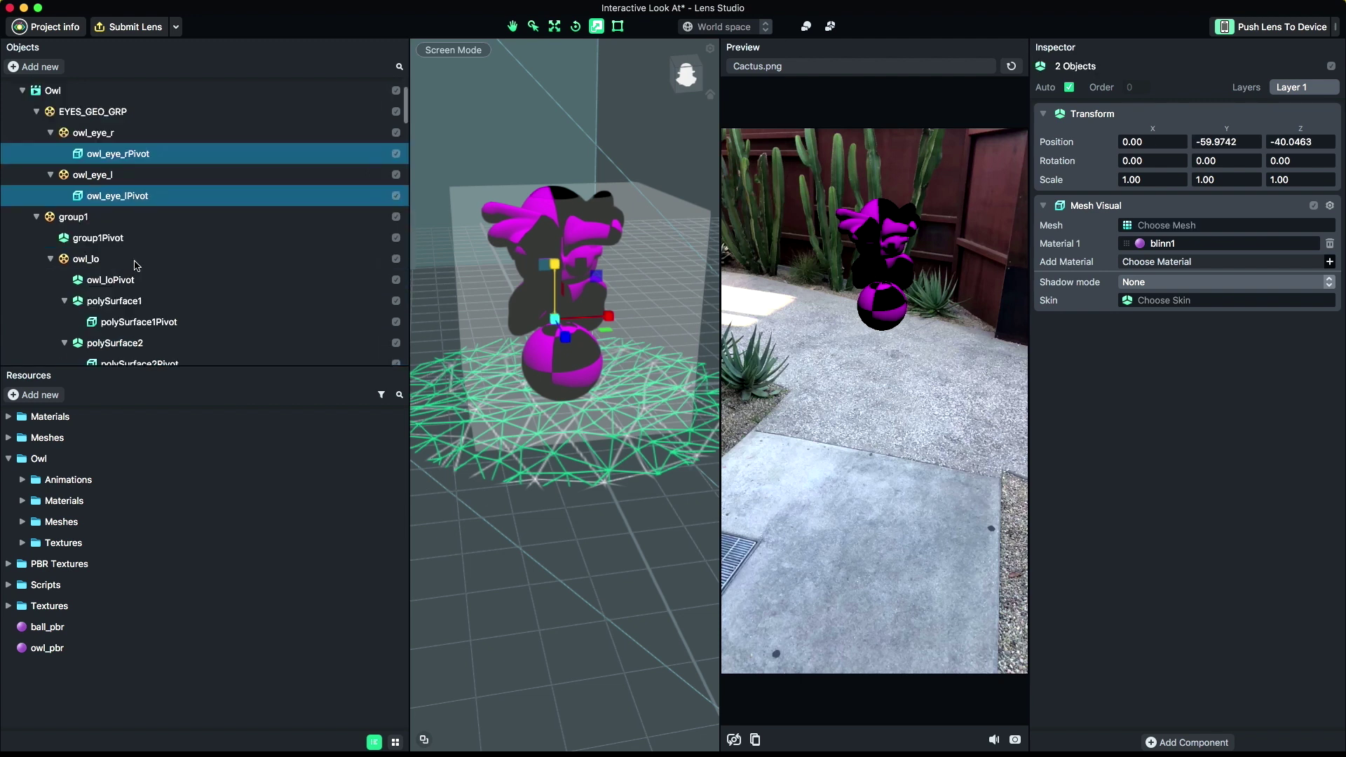
{"action": "left_click", "coordinate": [145, 241], "text": "super"}
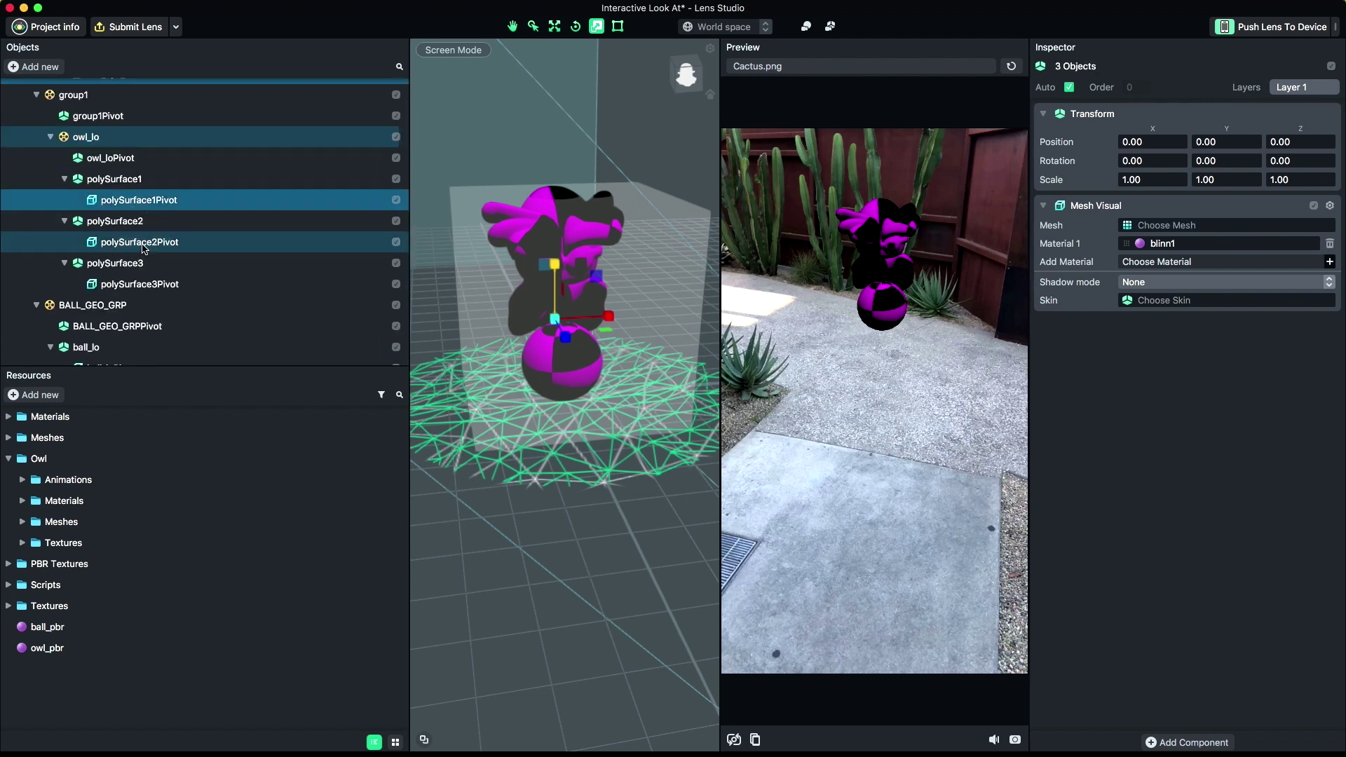
{"action": "left_click", "coordinate": [140, 284], "text": "super"}
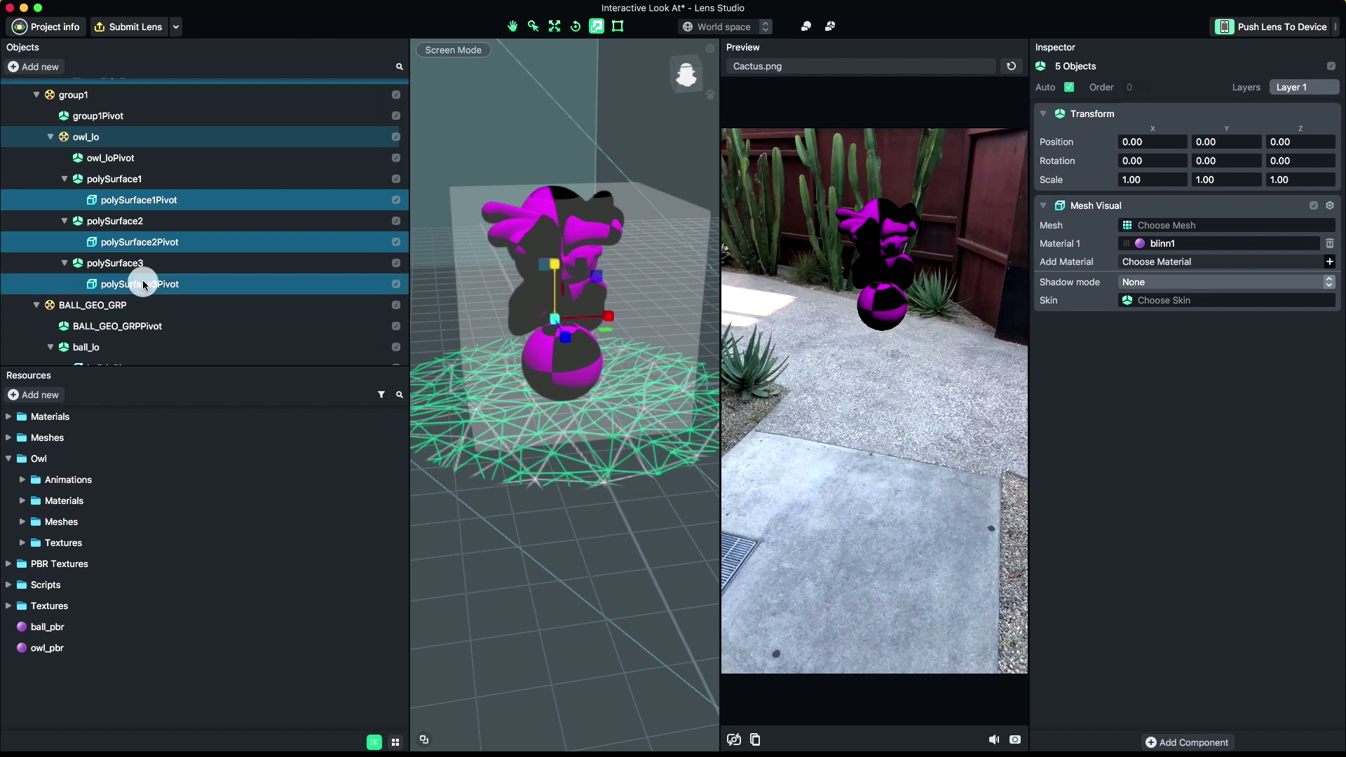
{"action": "left_click", "coordinate": [1180, 246]}
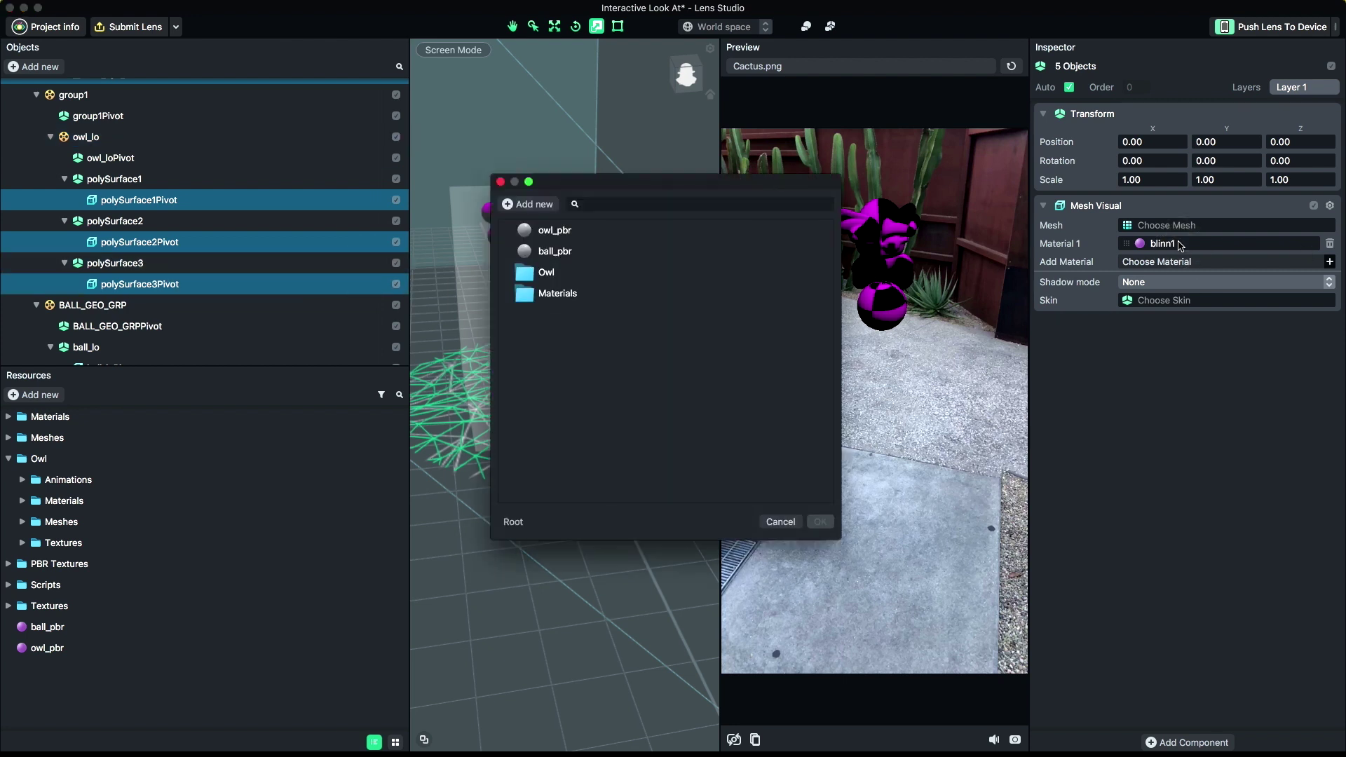
{"action": "double_click", "coordinate": [557, 241]}
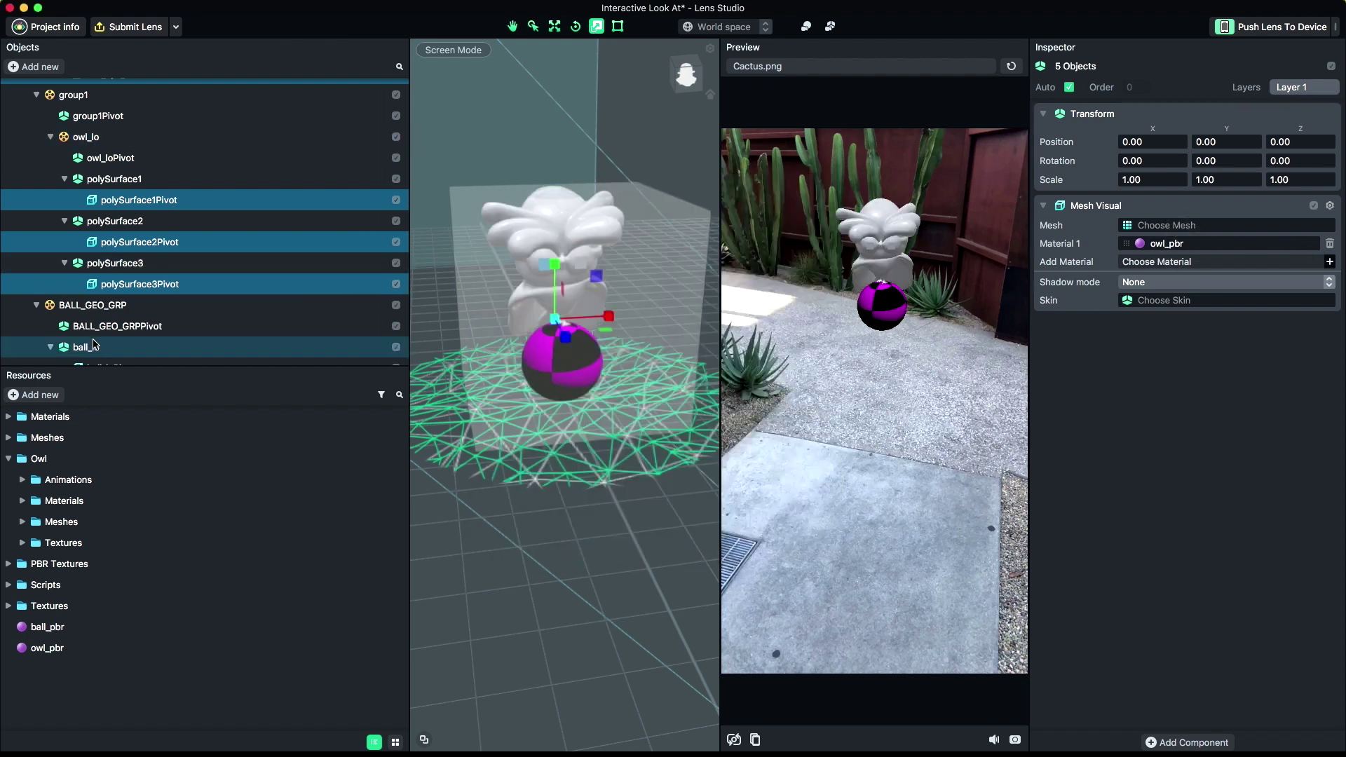
Step: Assign the ball_pbr material to the ball_loPivot mesh and collapse the Owl hierarchy
{"action": "scroll", "coordinate": [132, 250], "scroll_direction": "down", "scroll_amount": 5}
{"action": "left_click", "coordinate": [111, 185]}
{"action": "left_click", "coordinate": [1180, 243]}
{"action": "double_click", "coordinate": [554, 251]}
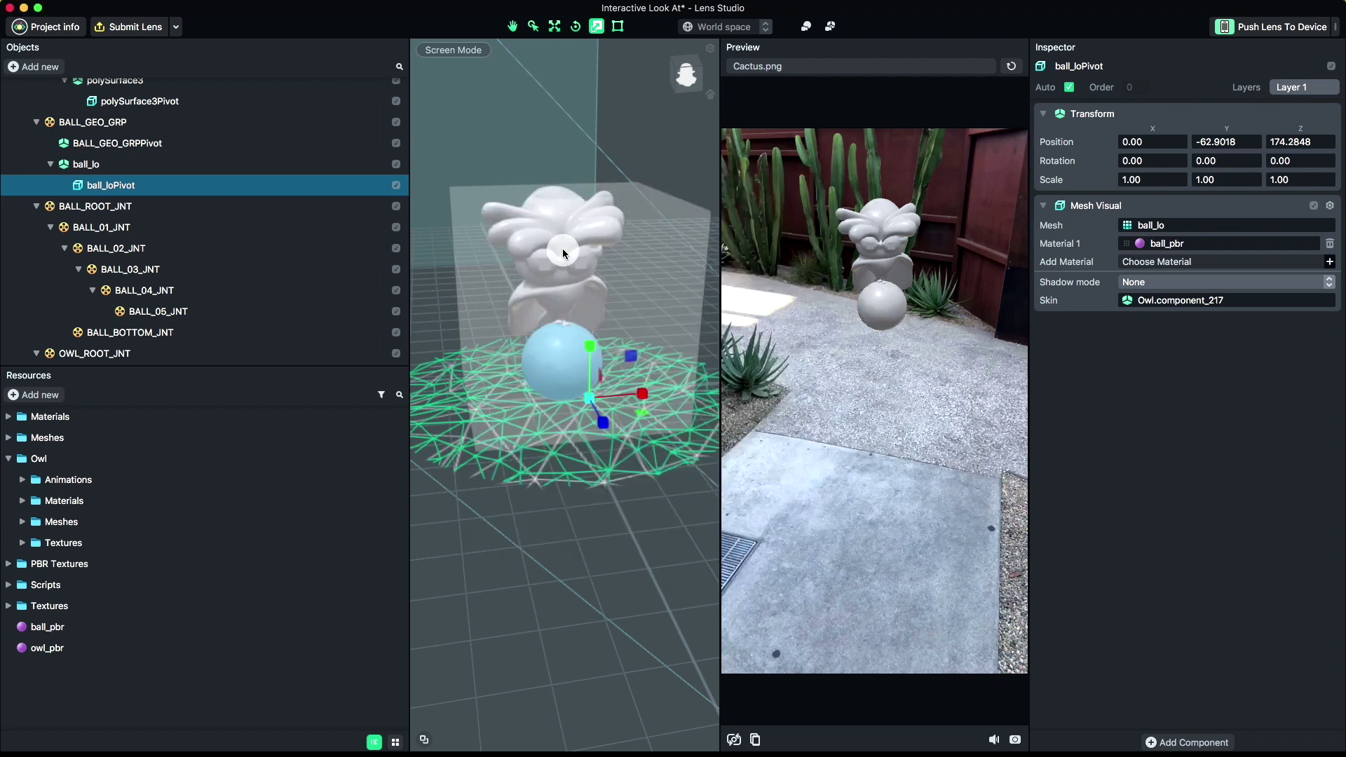
{"action": "scroll", "coordinate": [128, 311], "scroll_direction": "up", "scroll_amount": 5}
{"action": "left_click", "coordinate": [22, 152]}
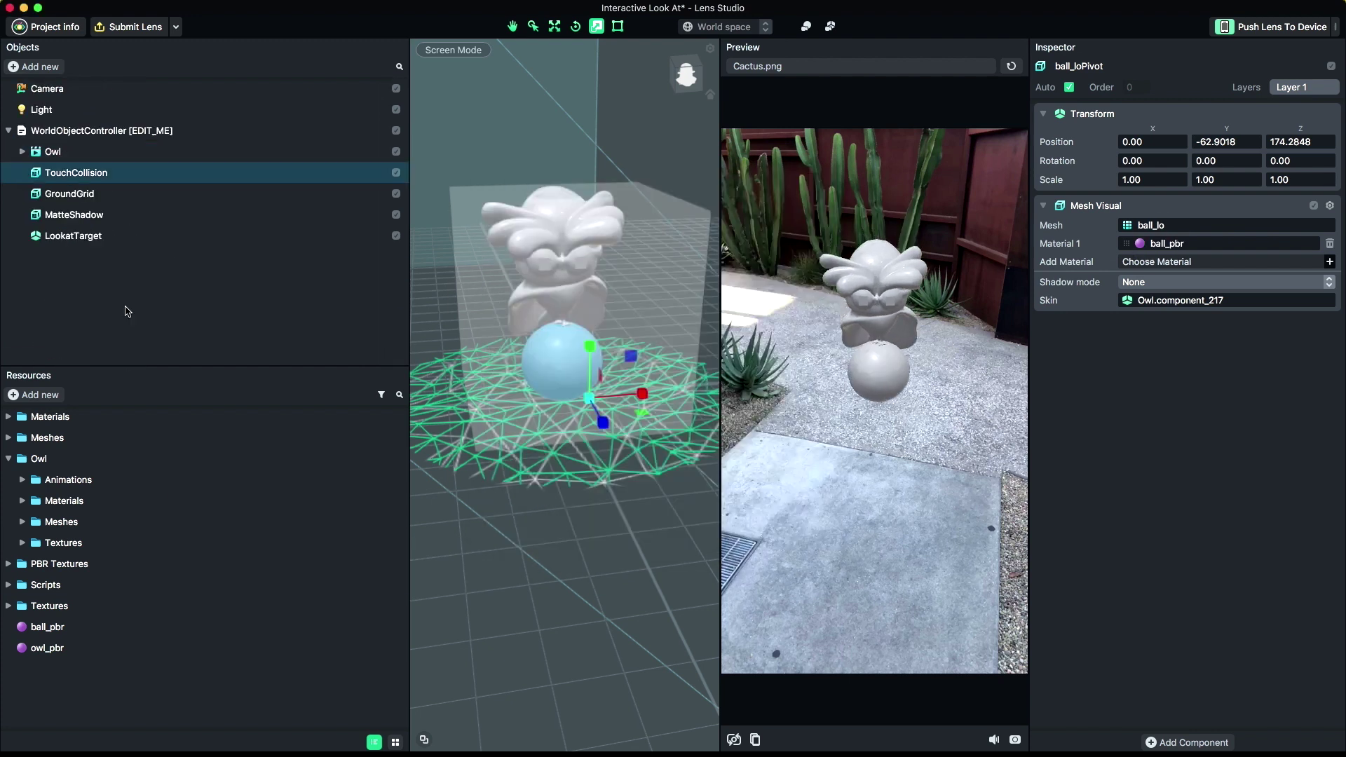
Step: Set the owl_pbr material's base texture to owl_base_alpha and its blend mode to PremultipliedAlpha
{"action": "left_click", "coordinate": [112, 627]}
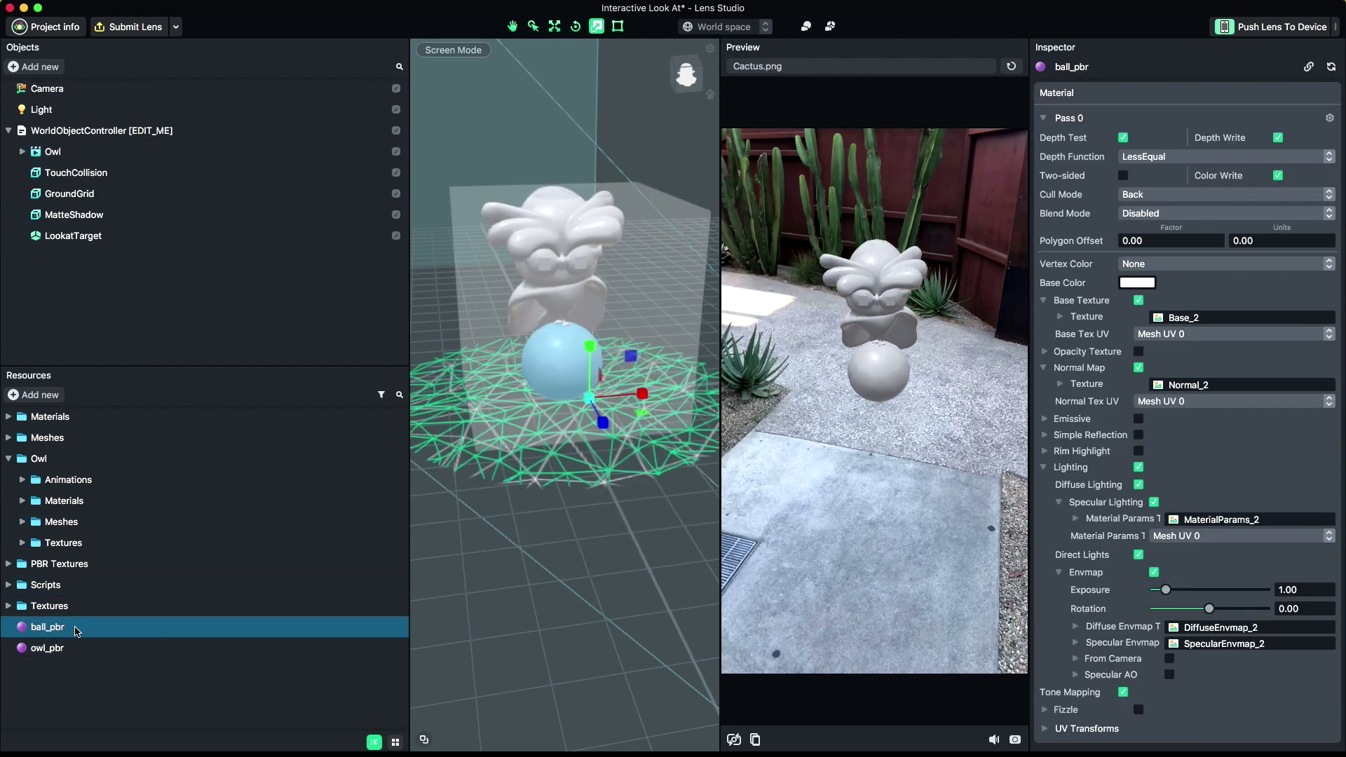
{"action": "left_click", "coordinate": [56, 648]}
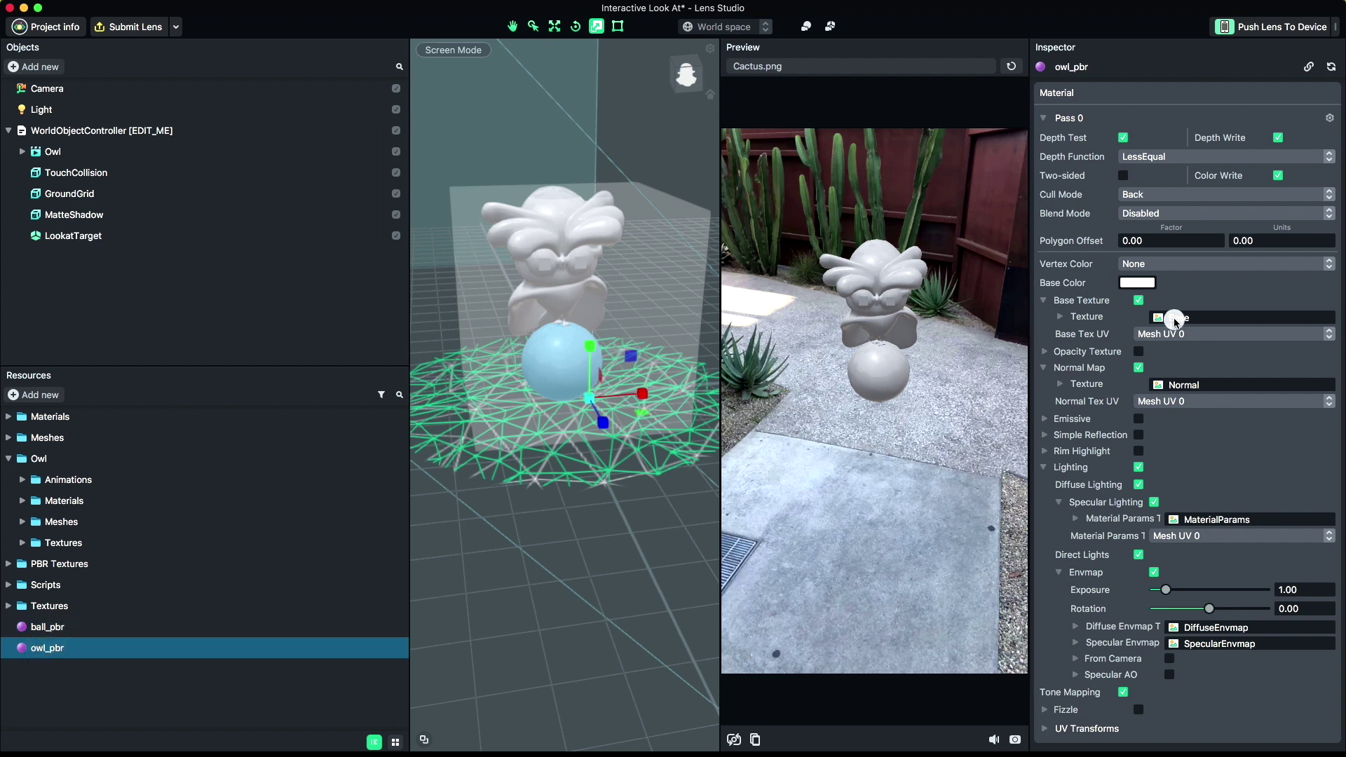
{"action": "left_click", "coordinate": [1175, 320]}
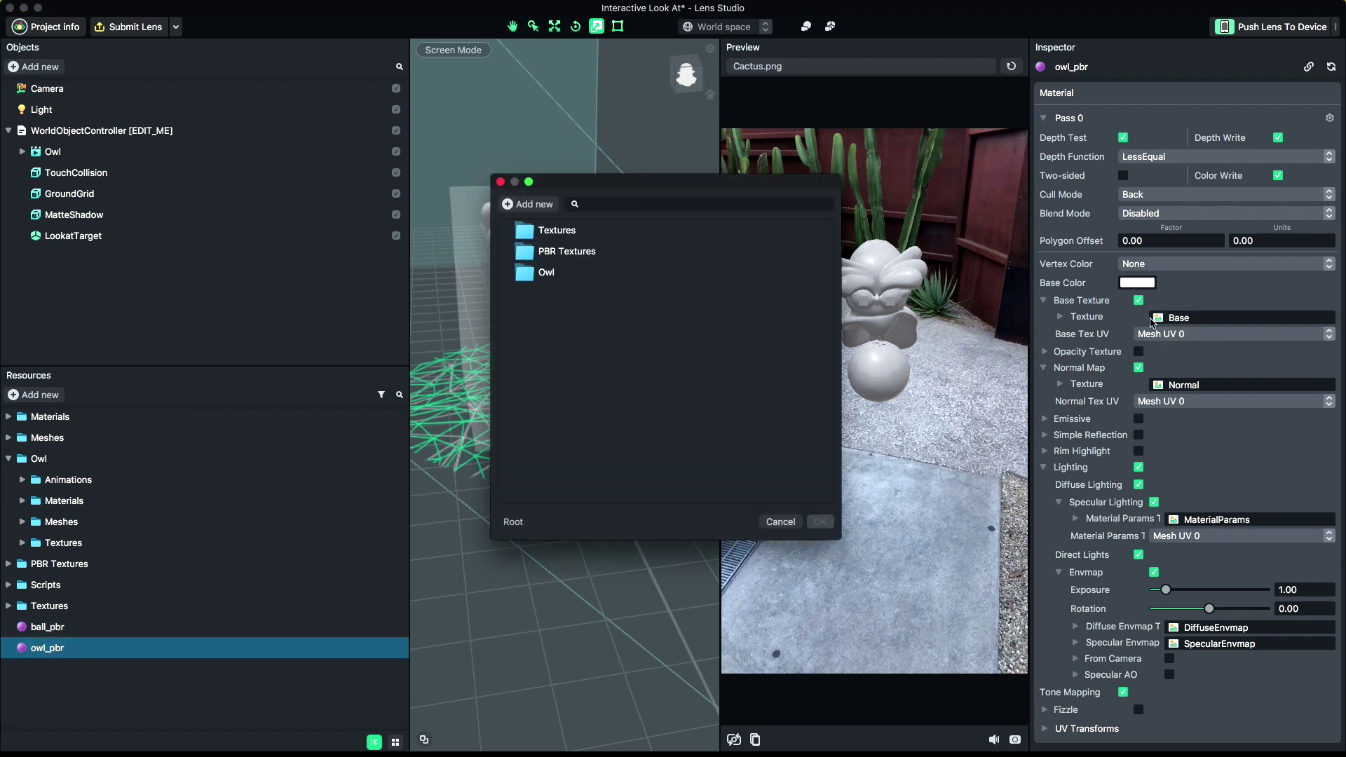
{"action": "double_click", "coordinate": [552, 274]}
{"action": "double_click", "coordinate": [562, 232]}
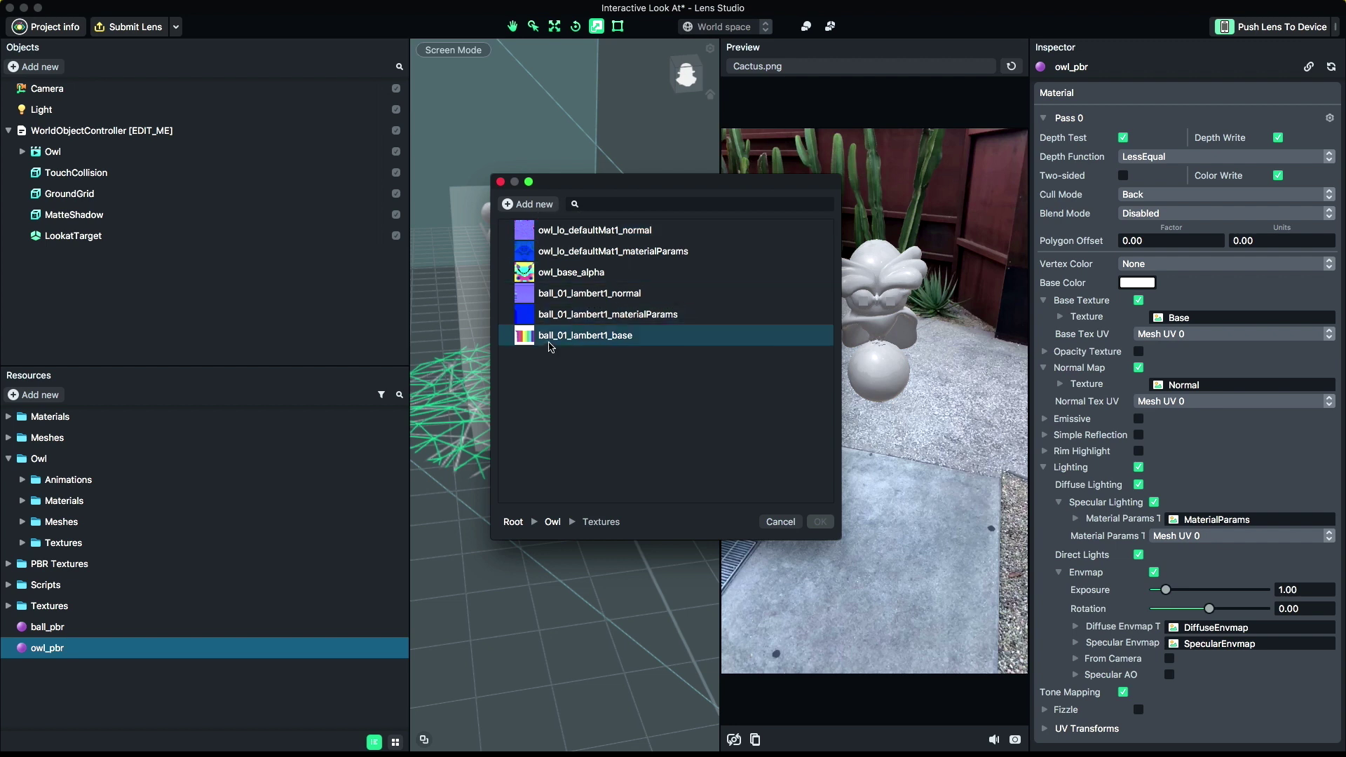
{"action": "left_click", "coordinate": [574, 274]}
{"action": "double_click", "coordinate": [573, 274]}
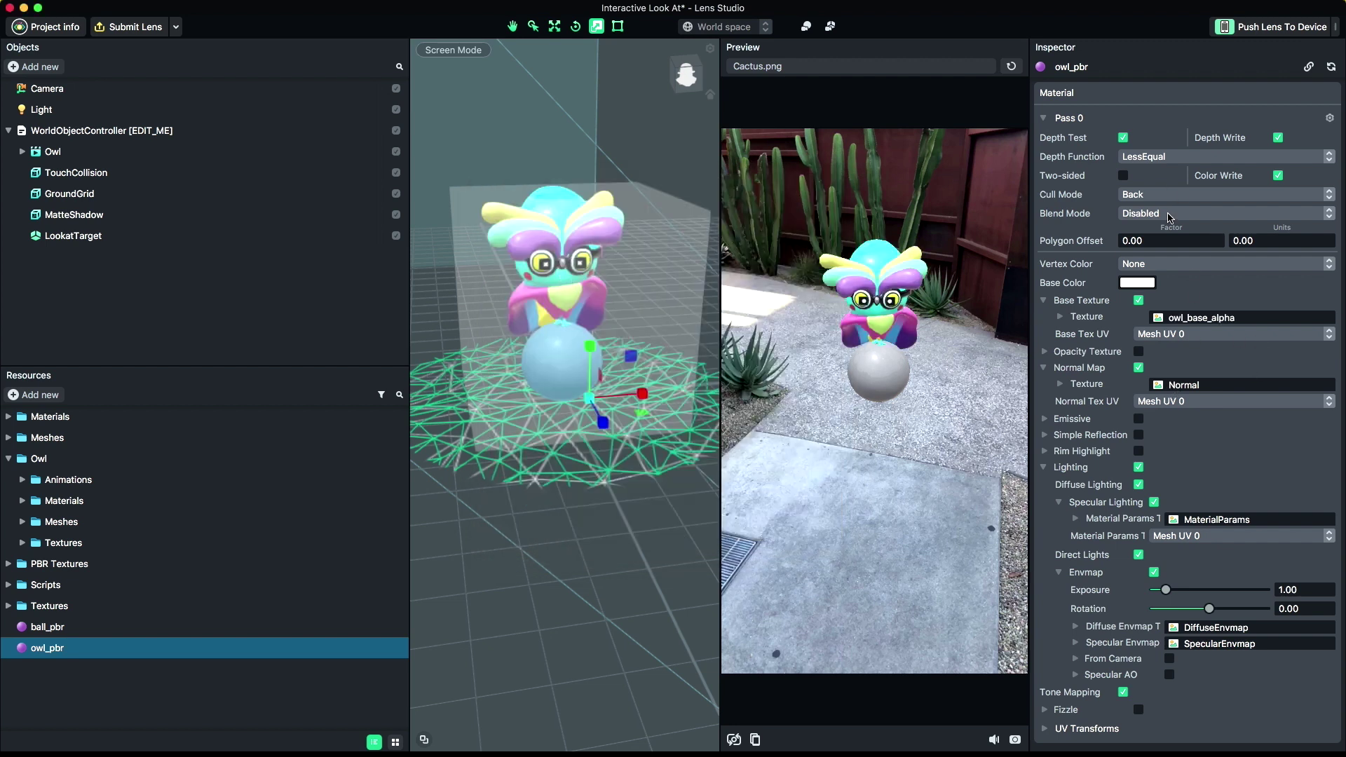
{"action": "left_click", "coordinate": [1170, 213]}
{"action": "left_click", "coordinate": [1180, 183]}
Step: Set owl_pbr's normal map to owl_lo_defaultMat1_normal and its material params texture to owl_lo_defaultMat1_materialParams
{"action": "left_click", "coordinate": [1190, 384]}
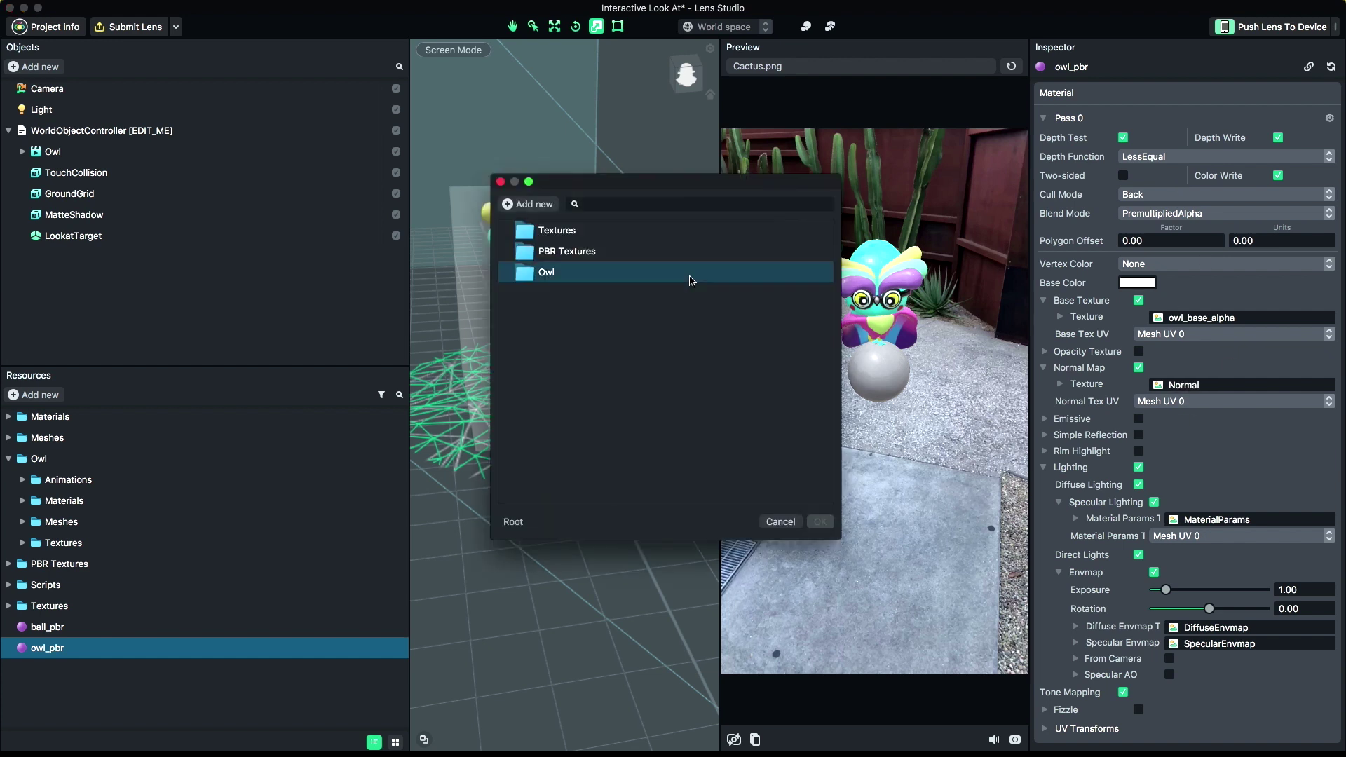
{"action": "double_click", "coordinate": [560, 273]}
{"action": "double_click", "coordinate": [561, 230]}
{"action": "double_click", "coordinate": [583, 230]}
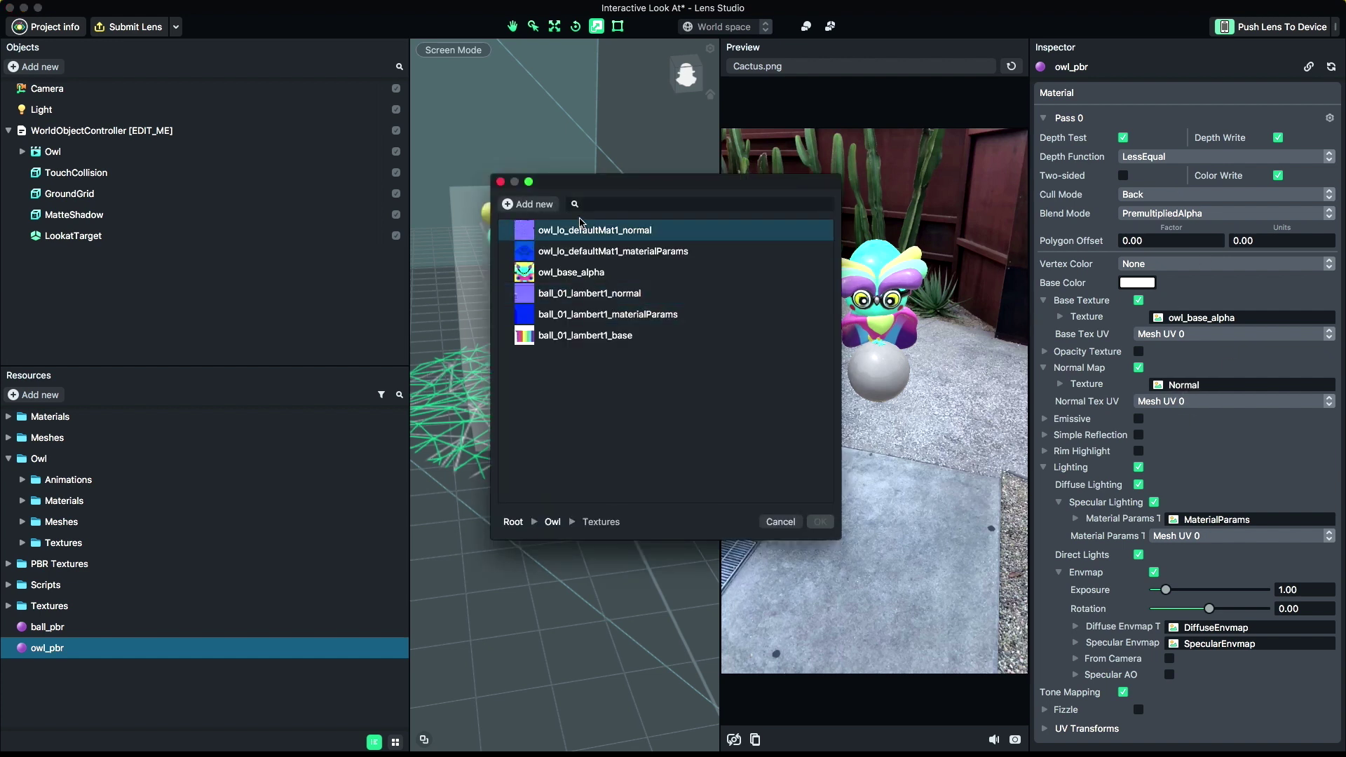
{"action": "left_click", "coordinate": [1192, 520]}
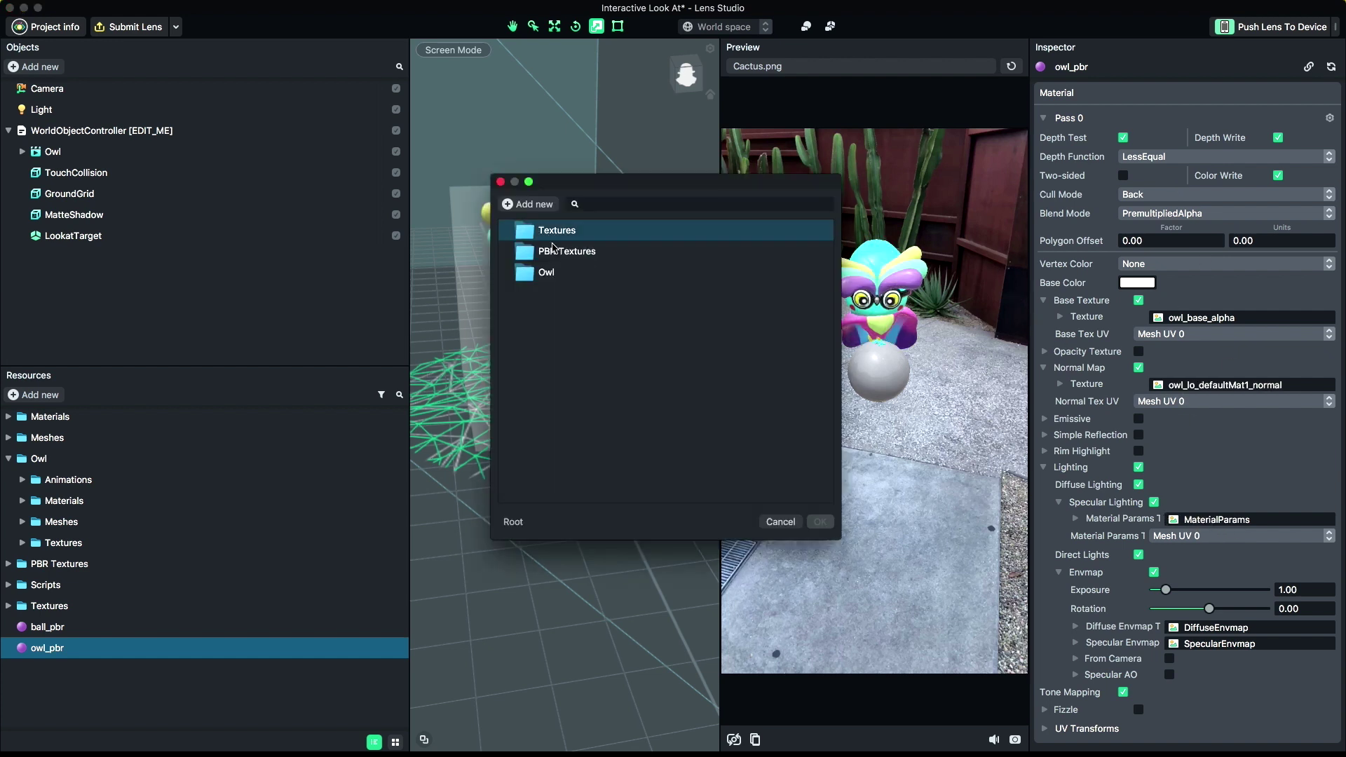
{"action": "double_click", "coordinate": [561, 272]}
{"action": "double_click", "coordinate": [555, 232]}
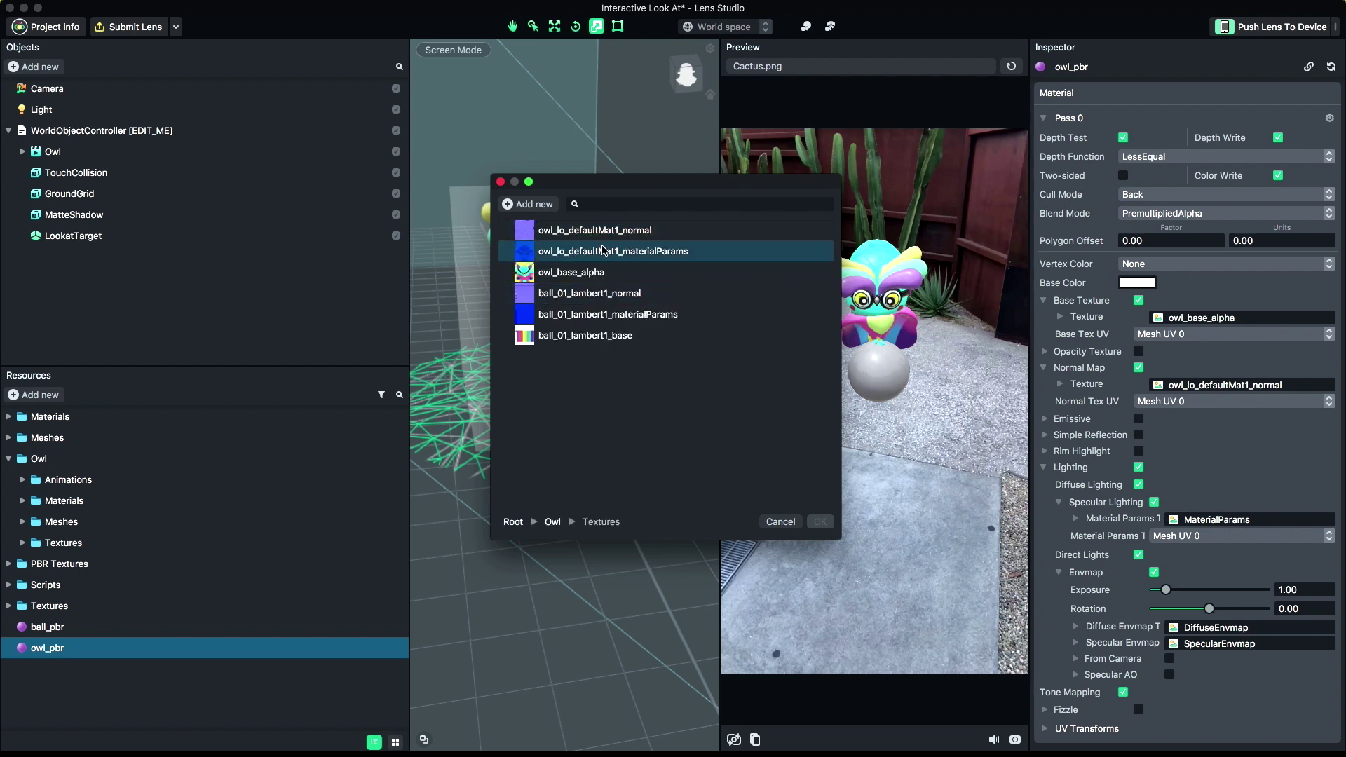
{"action": "double_click", "coordinate": [604, 251]}
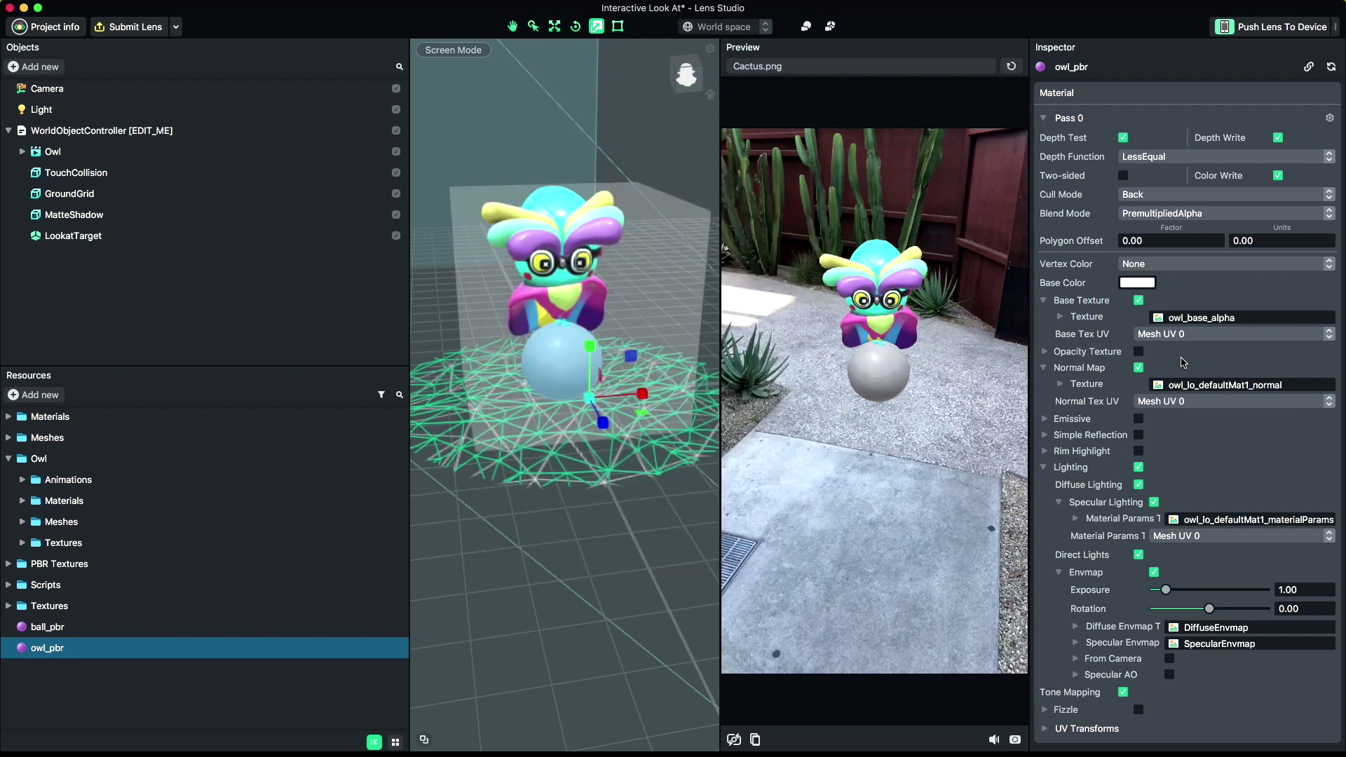
Step: Set the ball_pbr material's base texture to ball_01_lambert1_base from the Owl Textures folder
{"action": "left_click", "coordinate": [354, 631]}
{"action": "left_click", "coordinate": [1182, 318]}
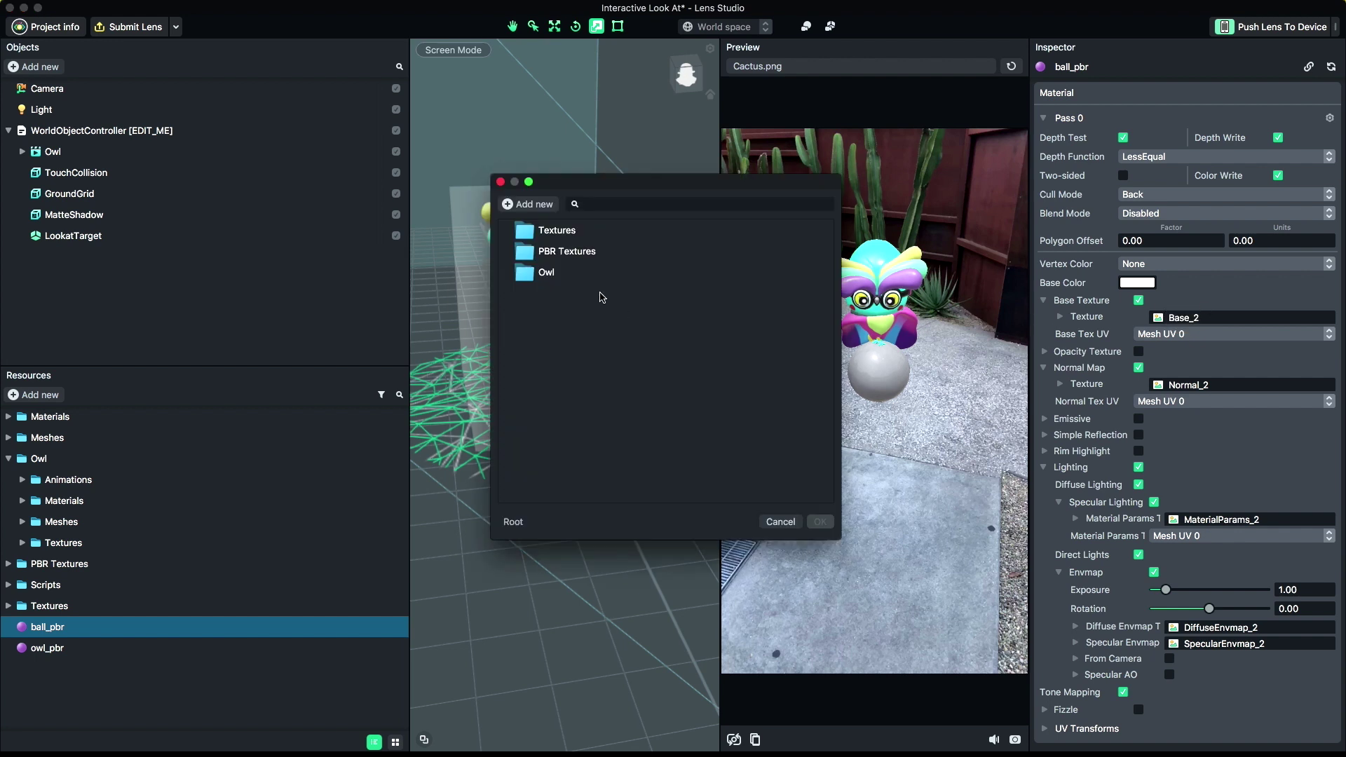
{"action": "double_click", "coordinate": [551, 271]}
{"action": "double_click", "coordinate": [554, 227]}
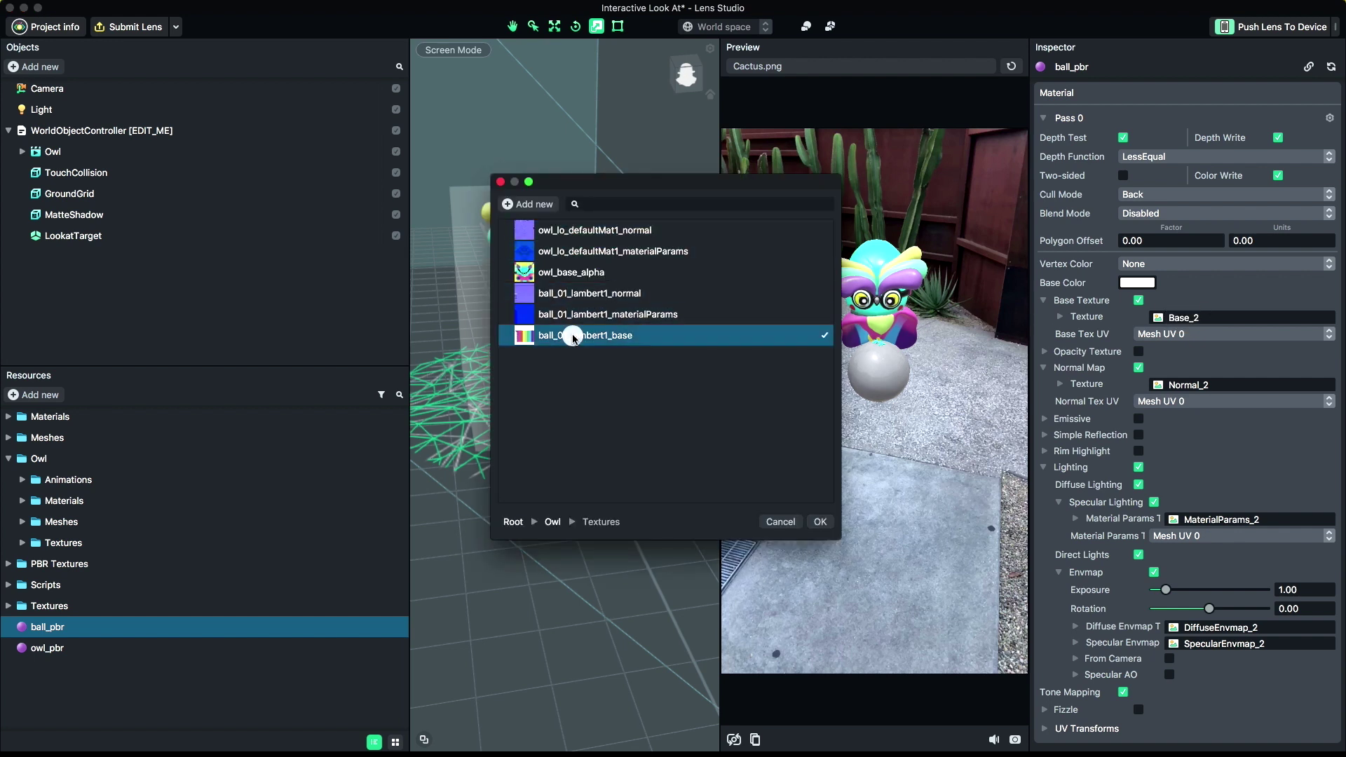
{"action": "double_click", "coordinate": [586, 335]}
Step: Set ball_pbr's normal map to ball_01_lambert1_normal and its material params texture to ball_01_lambert1_materialParams
{"action": "left_click", "coordinate": [1188, 385]}
{"action": "double_click", "coordinate": [549, 274]}
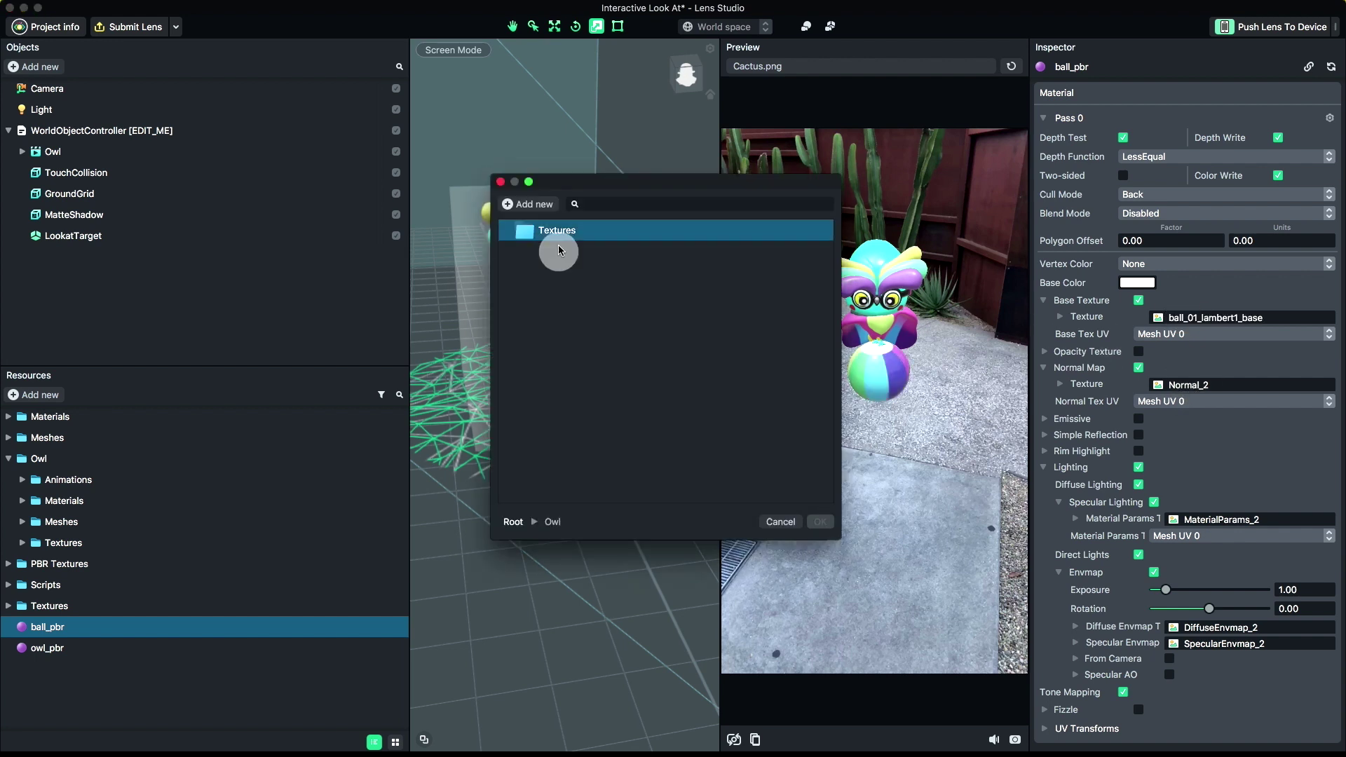
{"action": "double_click", "coordinate": [554, 228]}
{"action": "double_click", "coordinate": [582, 289]}
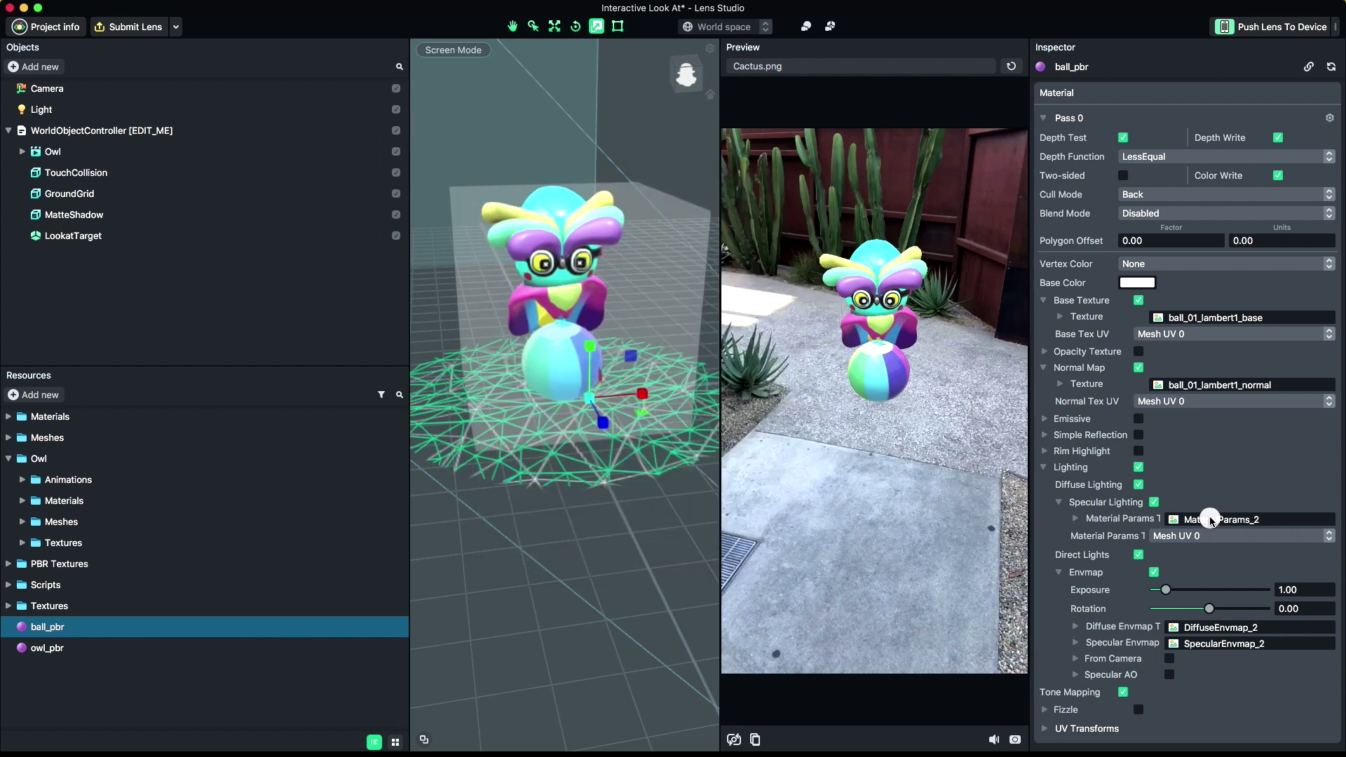
{"action": "left_click", "coordinate": [1205, 519]}
{"action": "double_click", "coordinate": [545, 274]}
{"action": "double_click", "coordinate": [561, 232]}
{"action": "double_click", "coordinate": [542, 313]}
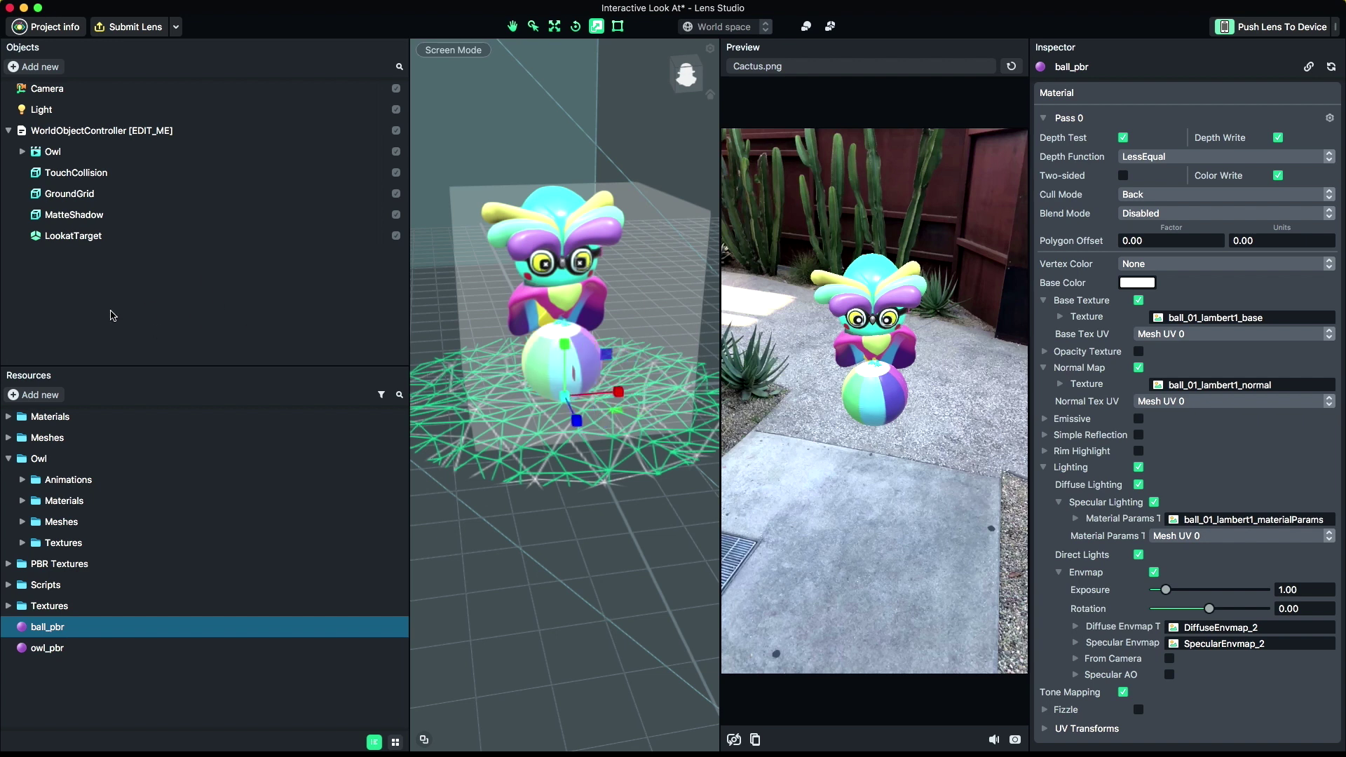
Step: Set the WorldObjectController's Animation Mixer to the Owl's component_218
{"action": "left_click", "coordinate": [104, 132]}
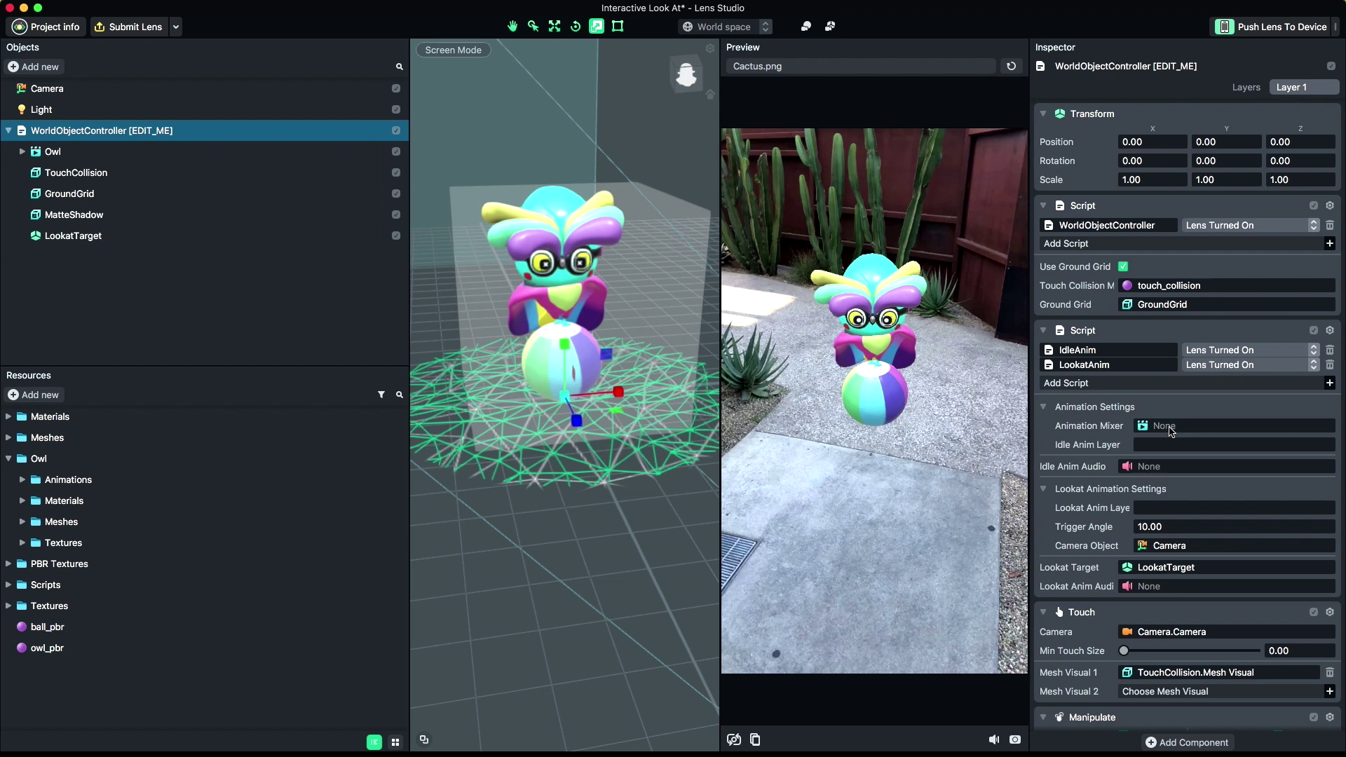
{"action": "left_click", "coordinate": [1170, 427]}
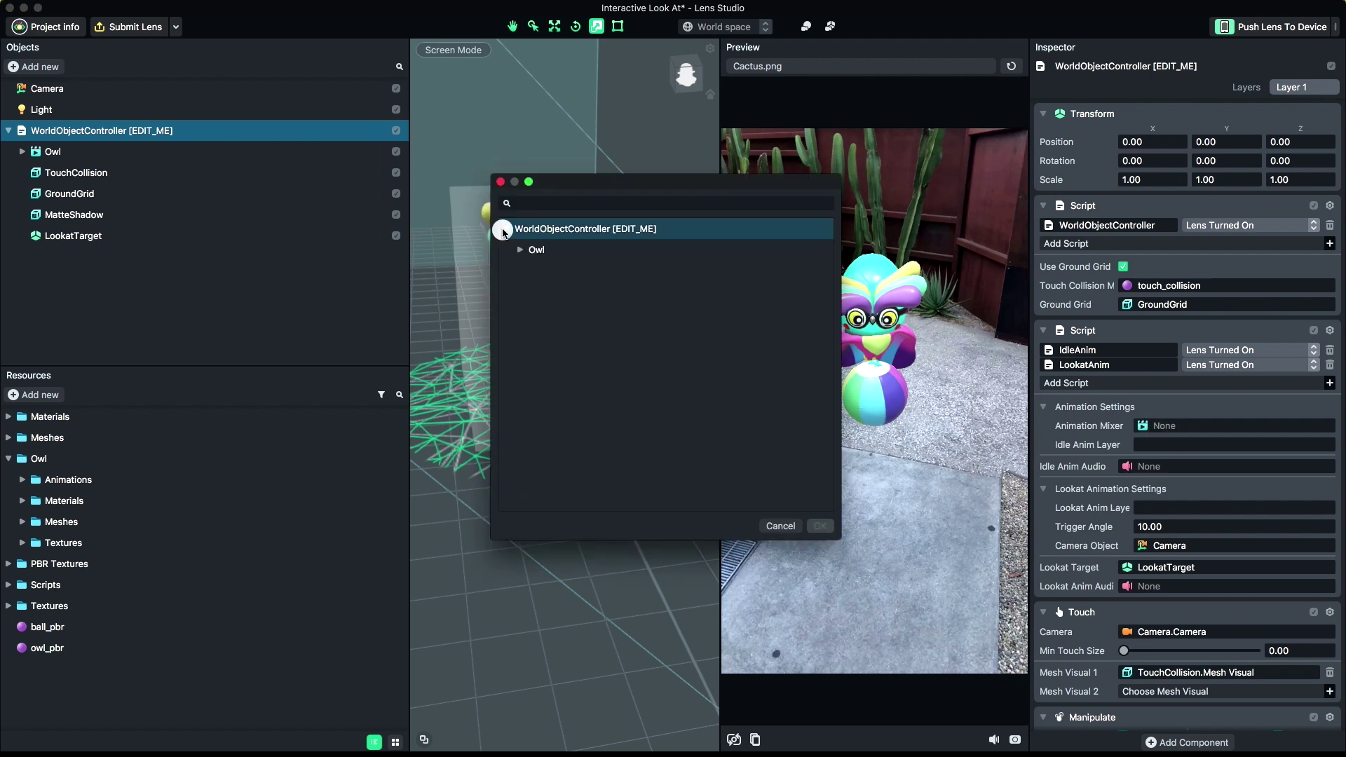
{"action": "left_click", "coordinate": [520, 249]}
{"action": "left_click", "coordinate": [817, 271]}
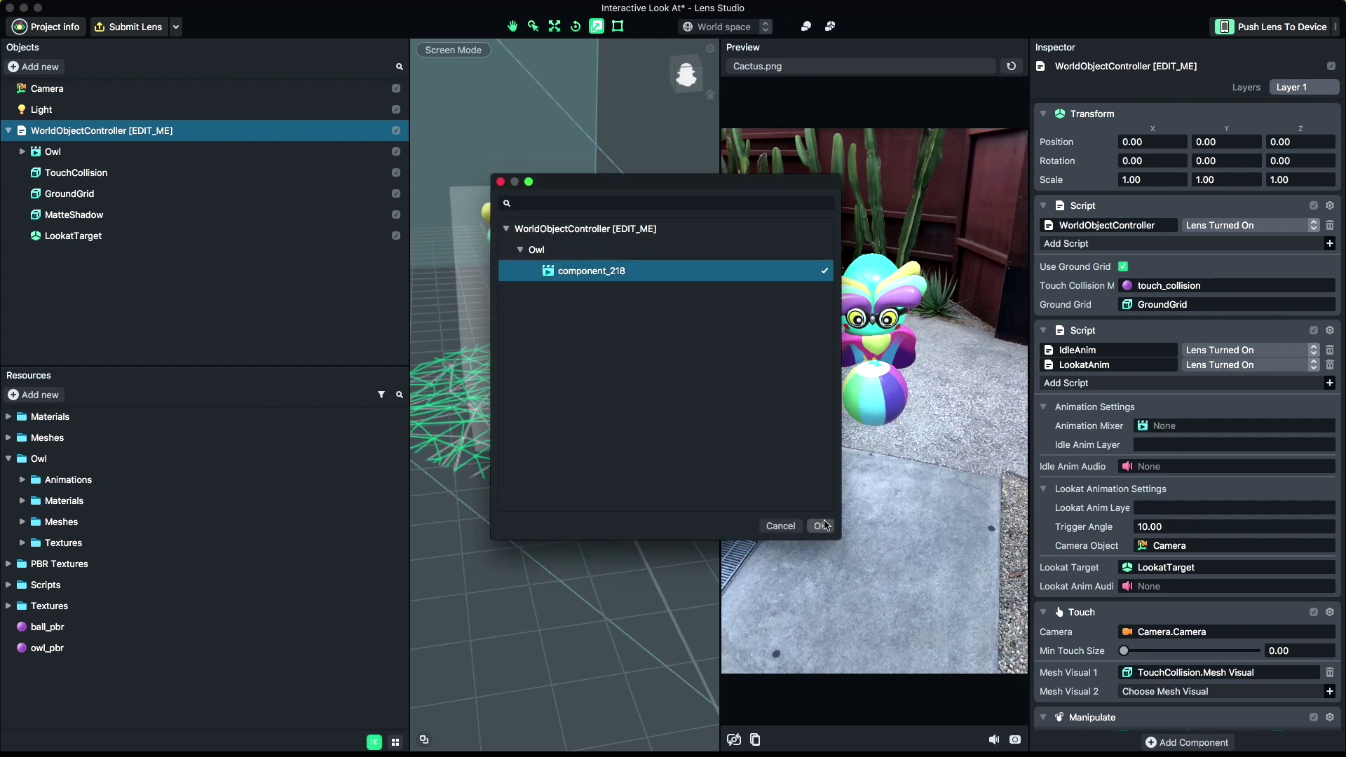
{"action": "left_click", "coordinate": [820, 526]}
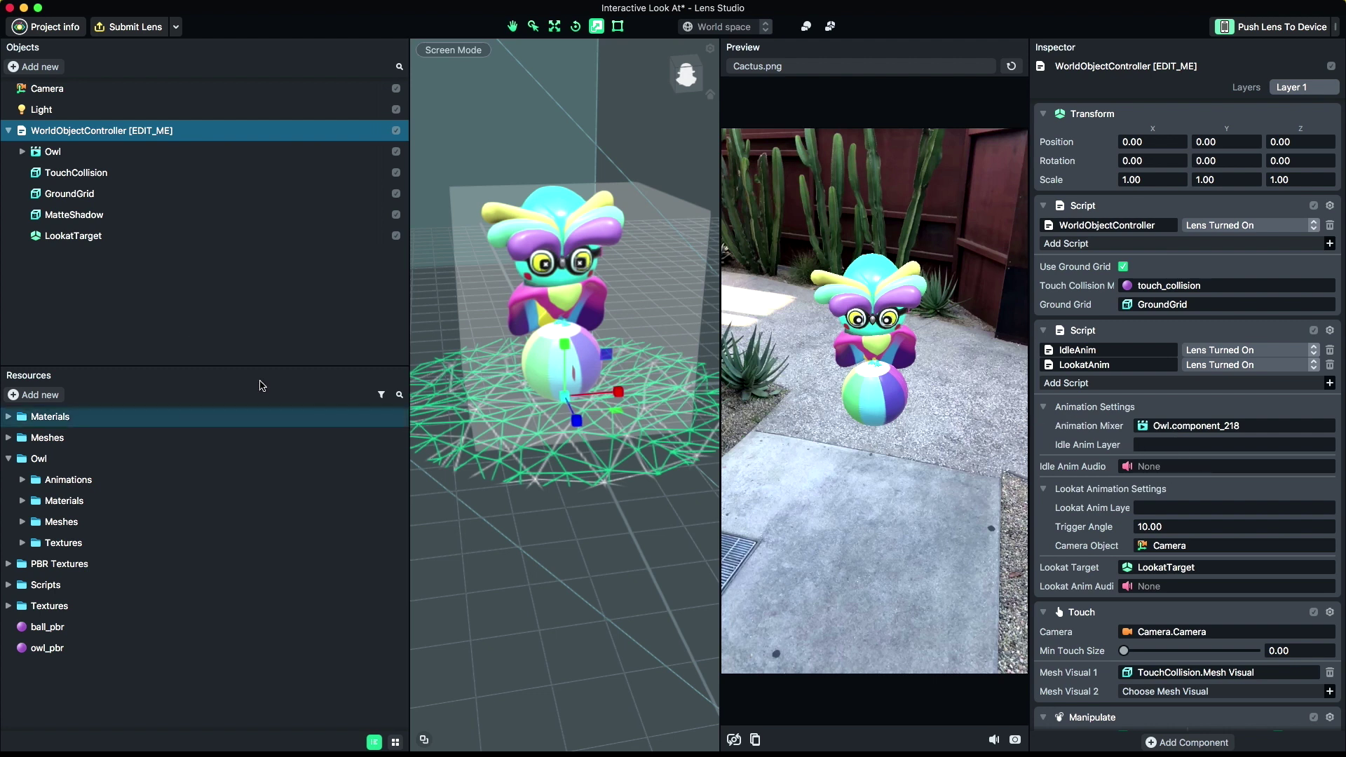
Step: Check the Owl's animation layer names, and set the WorldObjectController's idle layer to IDLE and look-at layer to FALL
{"action": "left_click", "coordinate": [54, 152]}
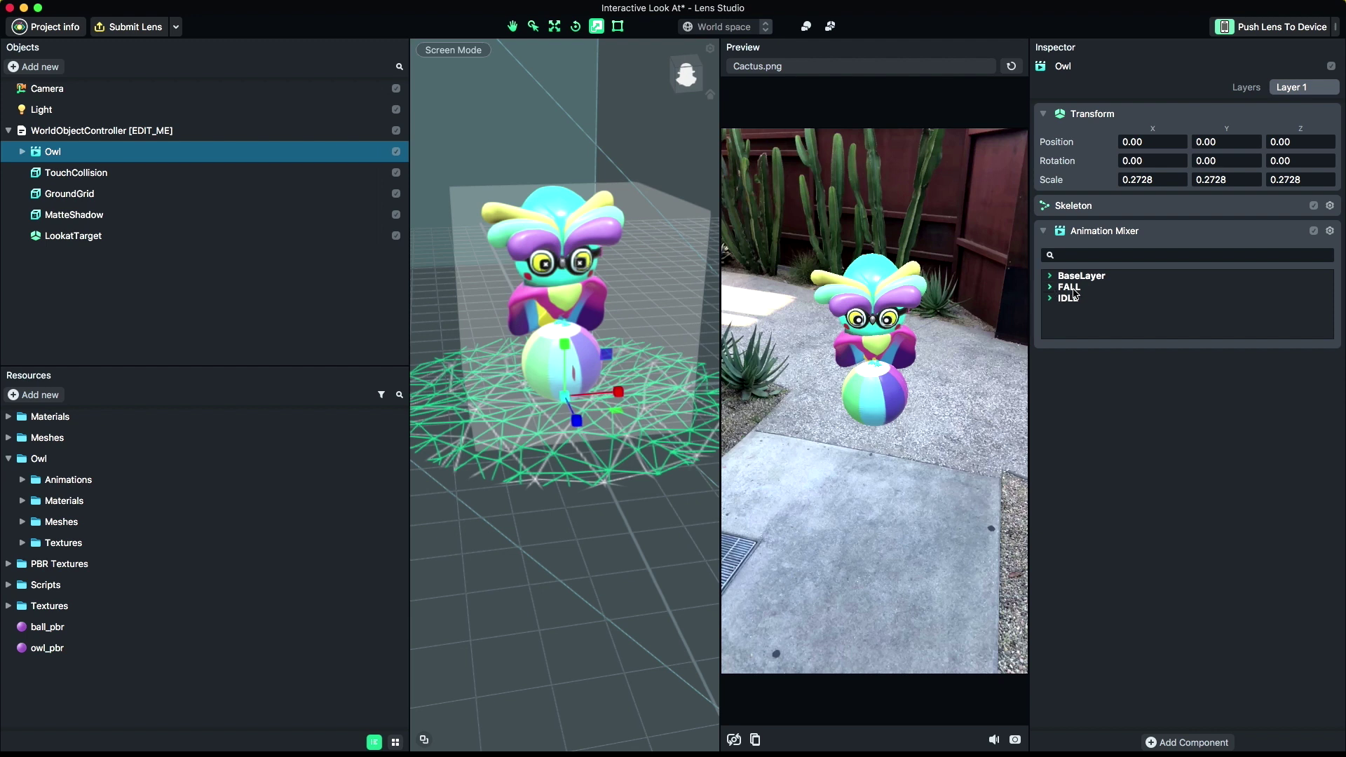
{"action": "left_click", "coordinate": [81, 132]}
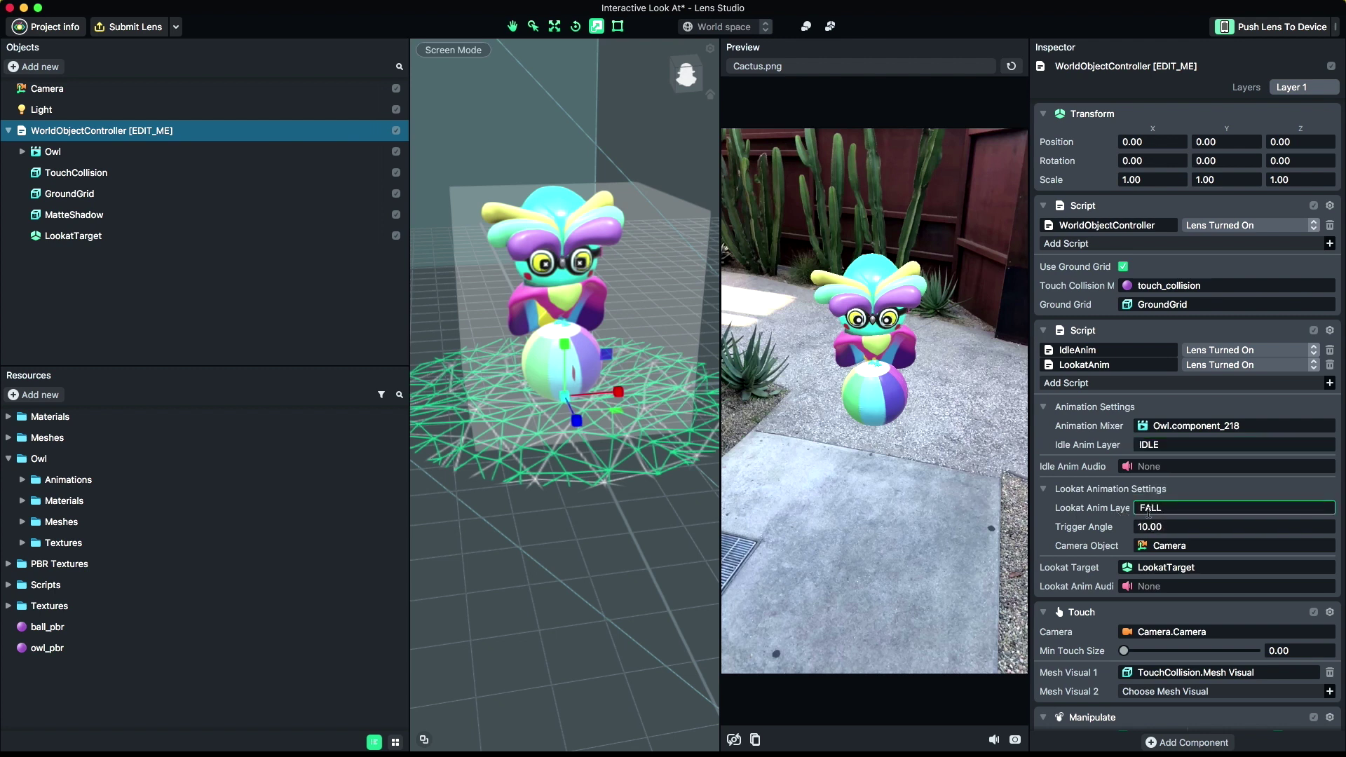
Step: Reset the lens preview and move the owl along the ground to test its idle and look-at animations
{"action": "left_click", "coordinate": [1010, 66]}
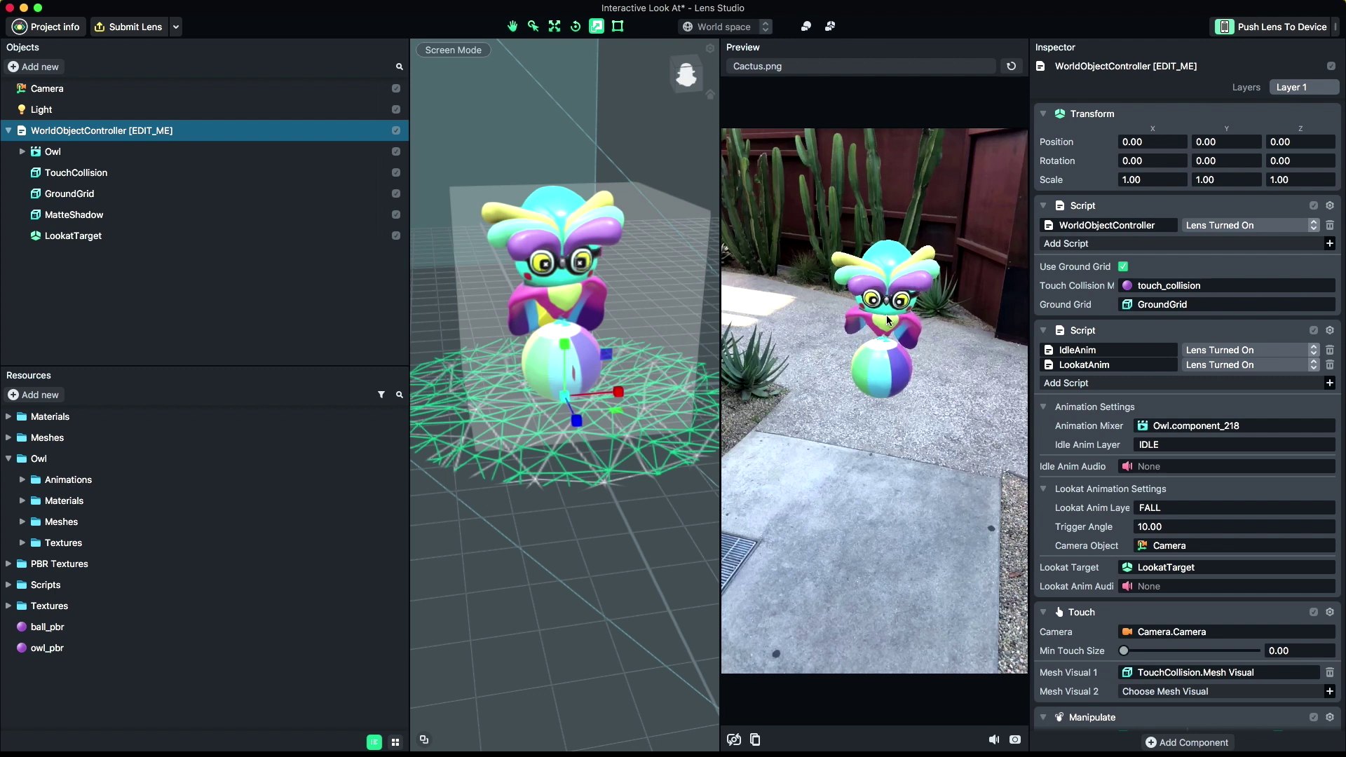
{"action": "left_click_drag", "start_coordinate": [885, 330], "coordinate": [873, 381]}
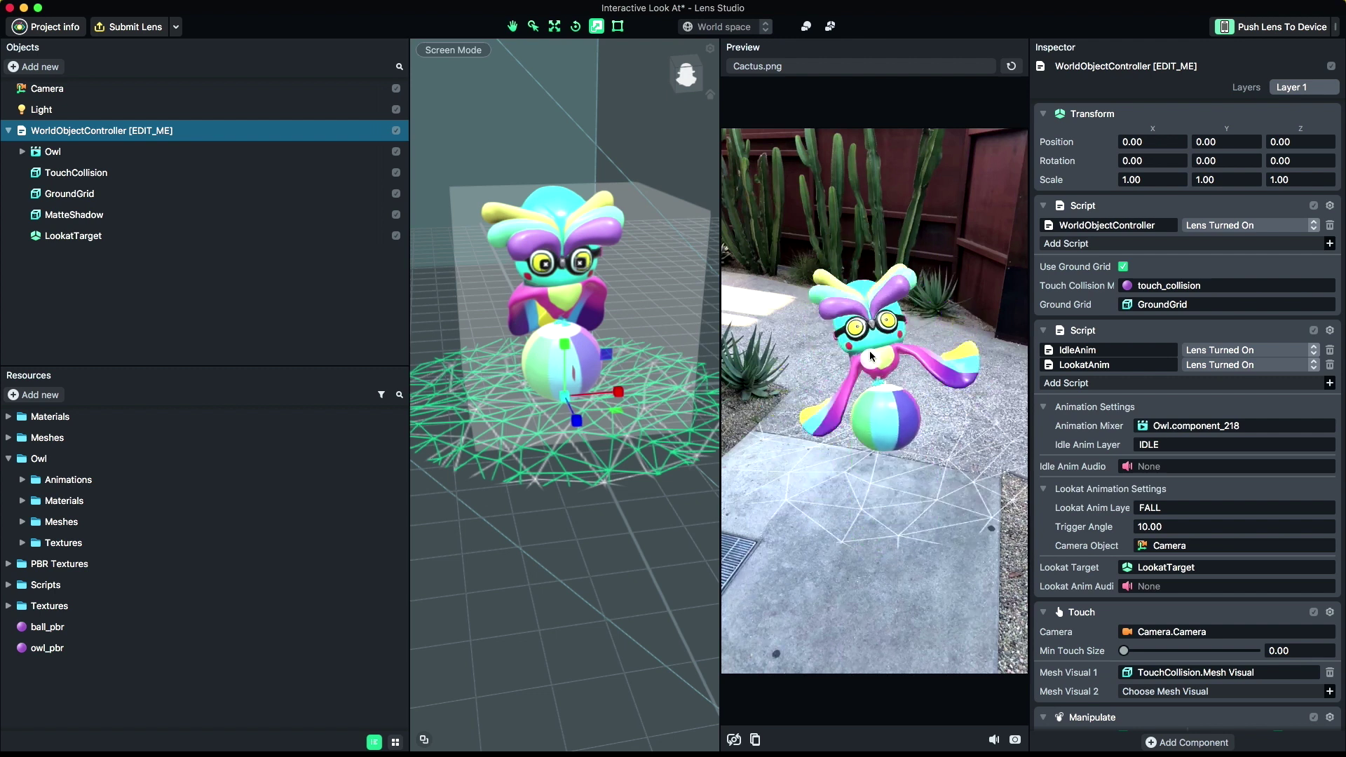
Step: Set the look-at Trigger Angle to 30 and reset the lens preview
{"action": "double_click", "coordinate": [1172, 525]}
{"action": "key", "text": "ctrl+a"}
{"action": "type", "text": "30"}
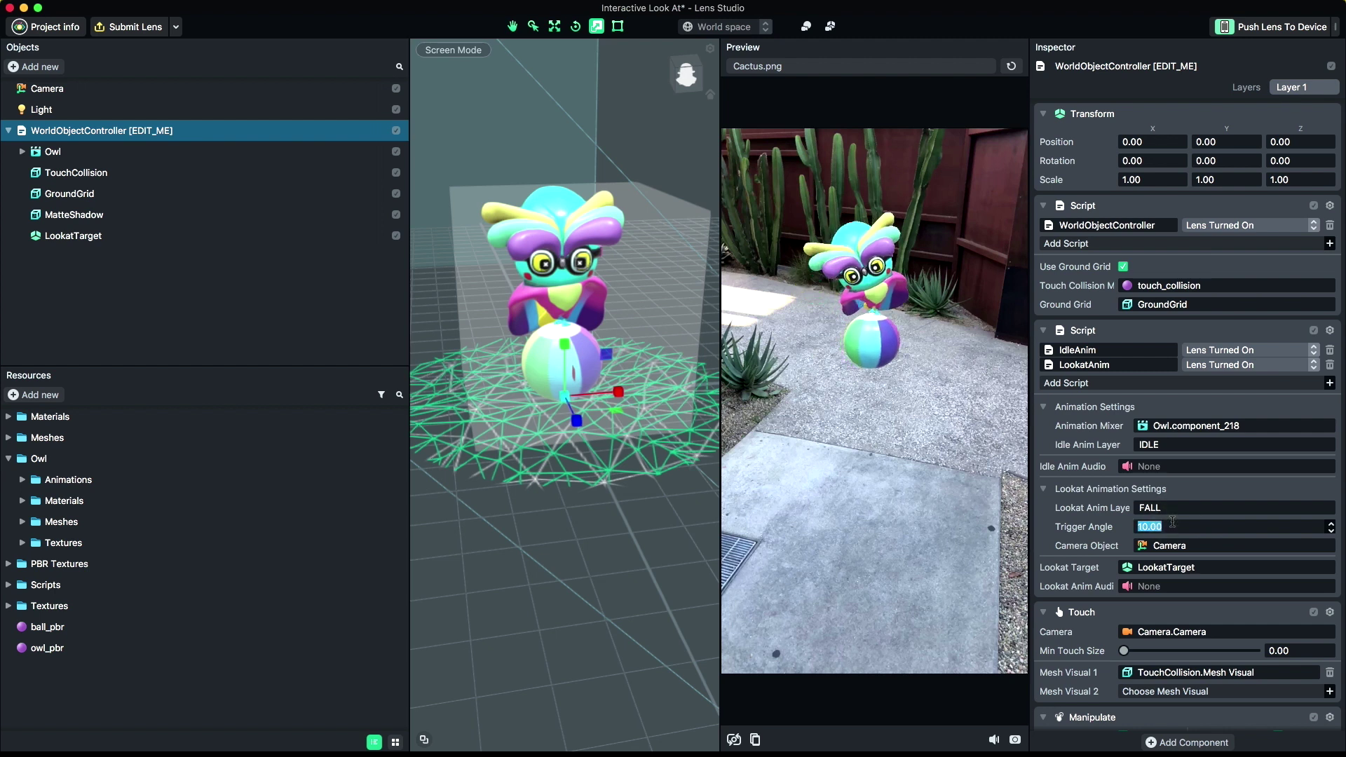
{"action": "key", "text": "Return"}
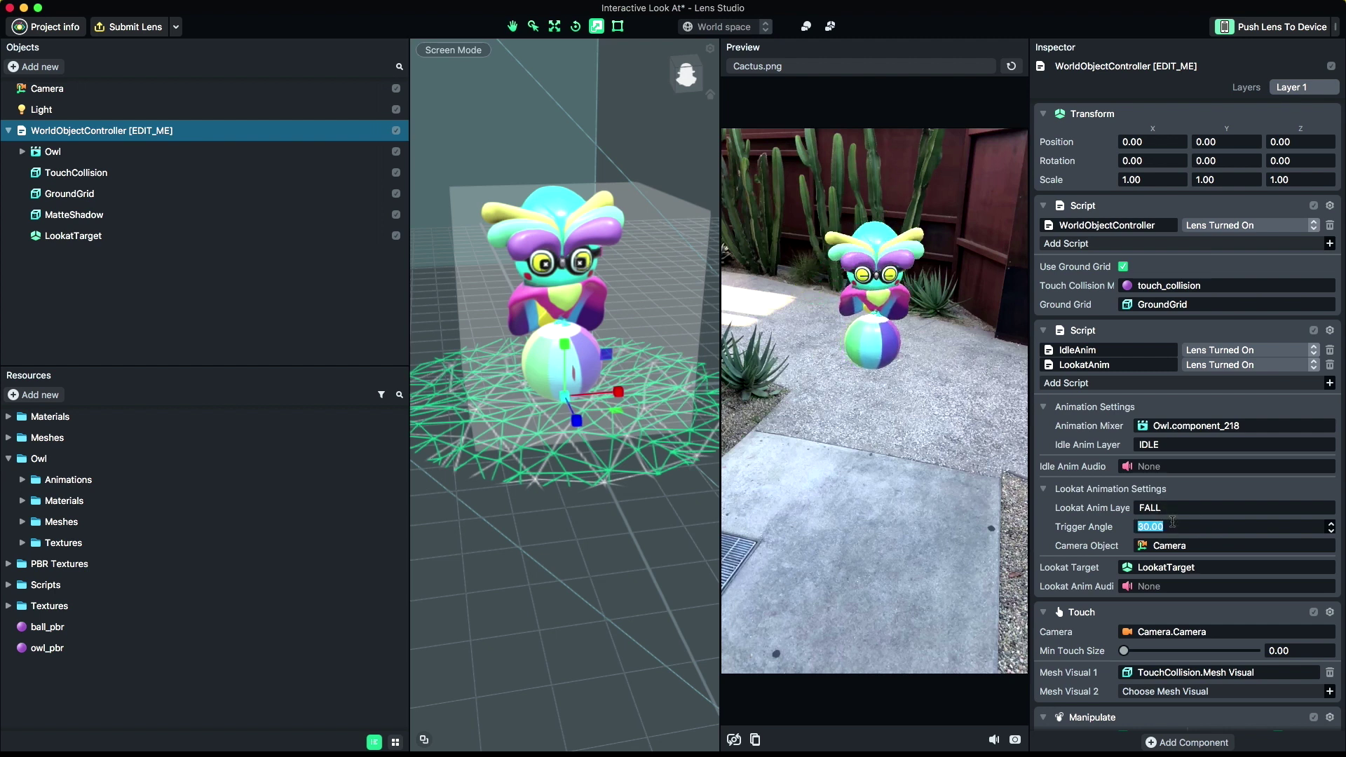
{"action": "left_click", "coordinate": [1011, 66]}
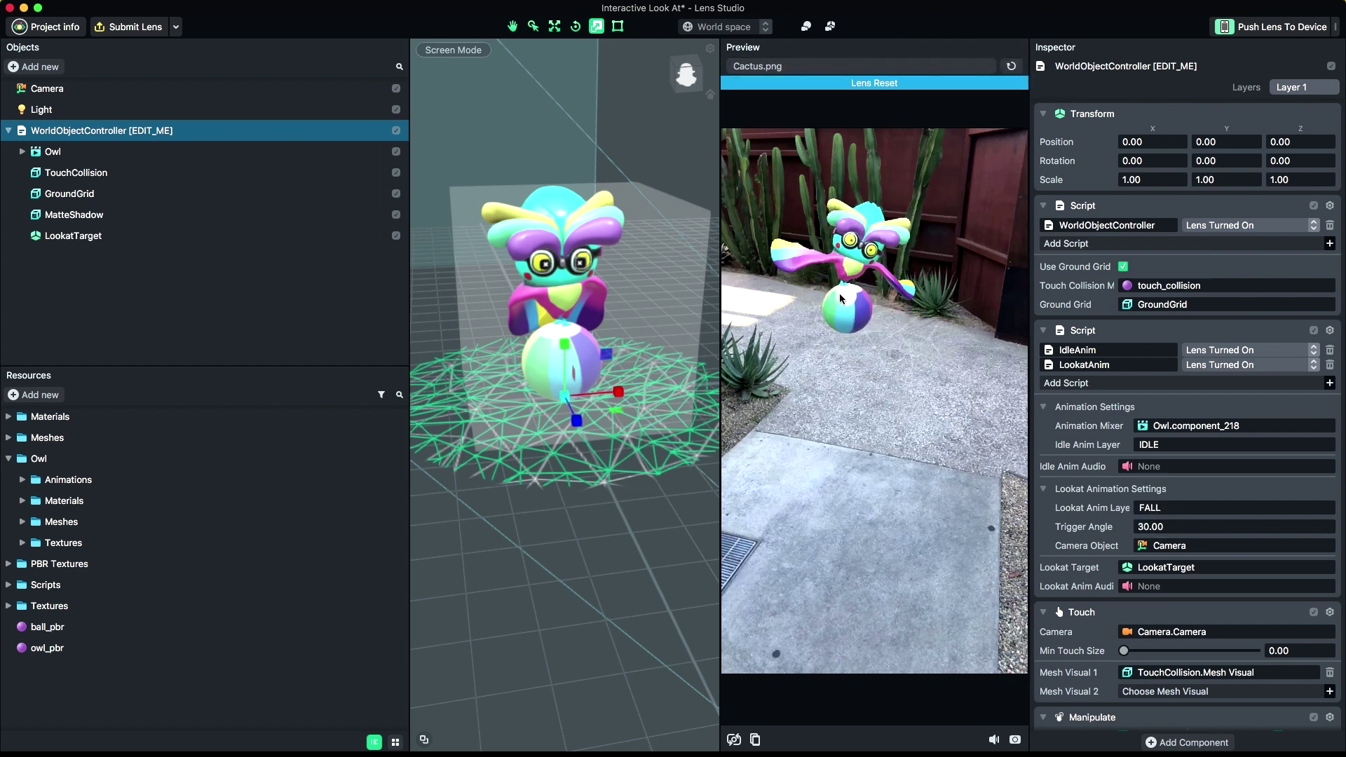
Step: Test the owl's look-at trigger in the preview, set the Trigger Angle to 10 and reset the lens preview
{"action": "left_click_drag", "start_coordinate": [952, 422], "coordinate": [851, 160]}
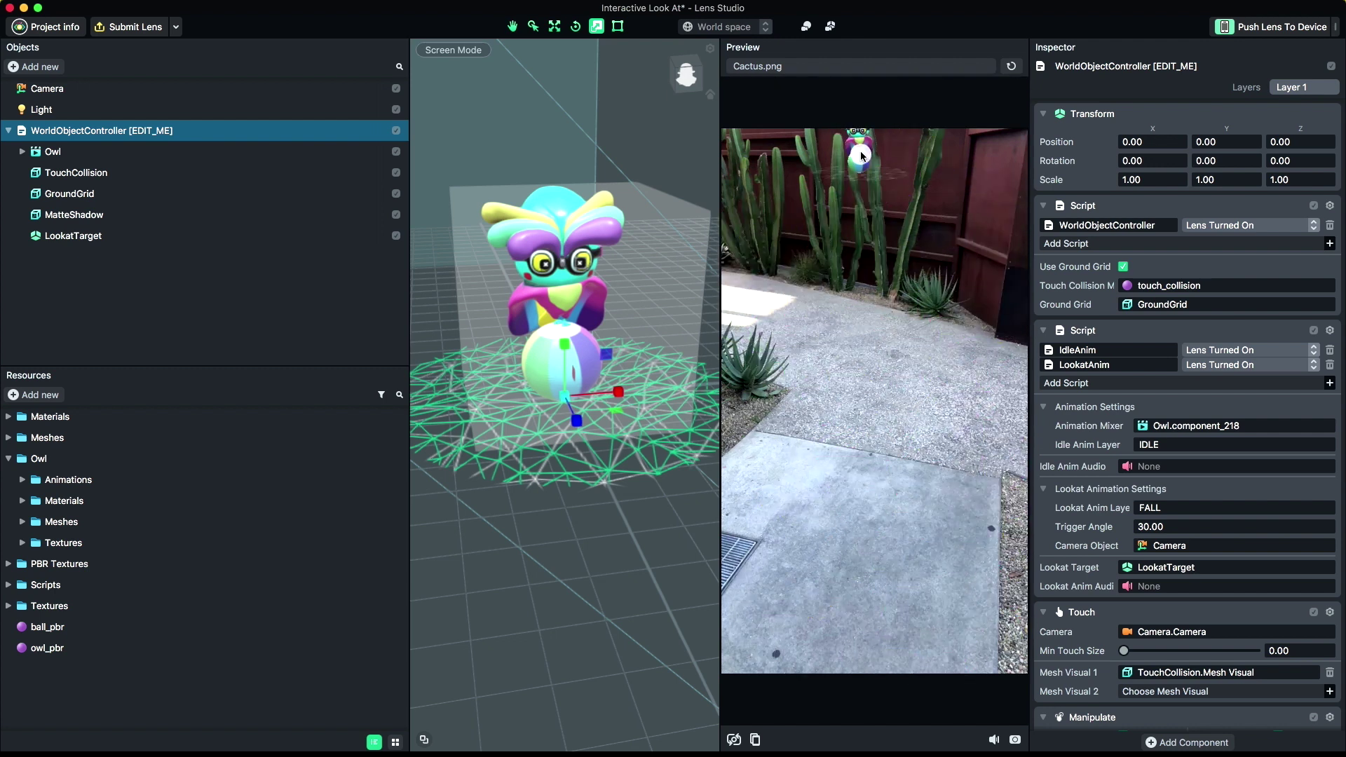
{"action": "left_click", "coordinate": [1159, 526]}
{"action": "type", "text": "10"}
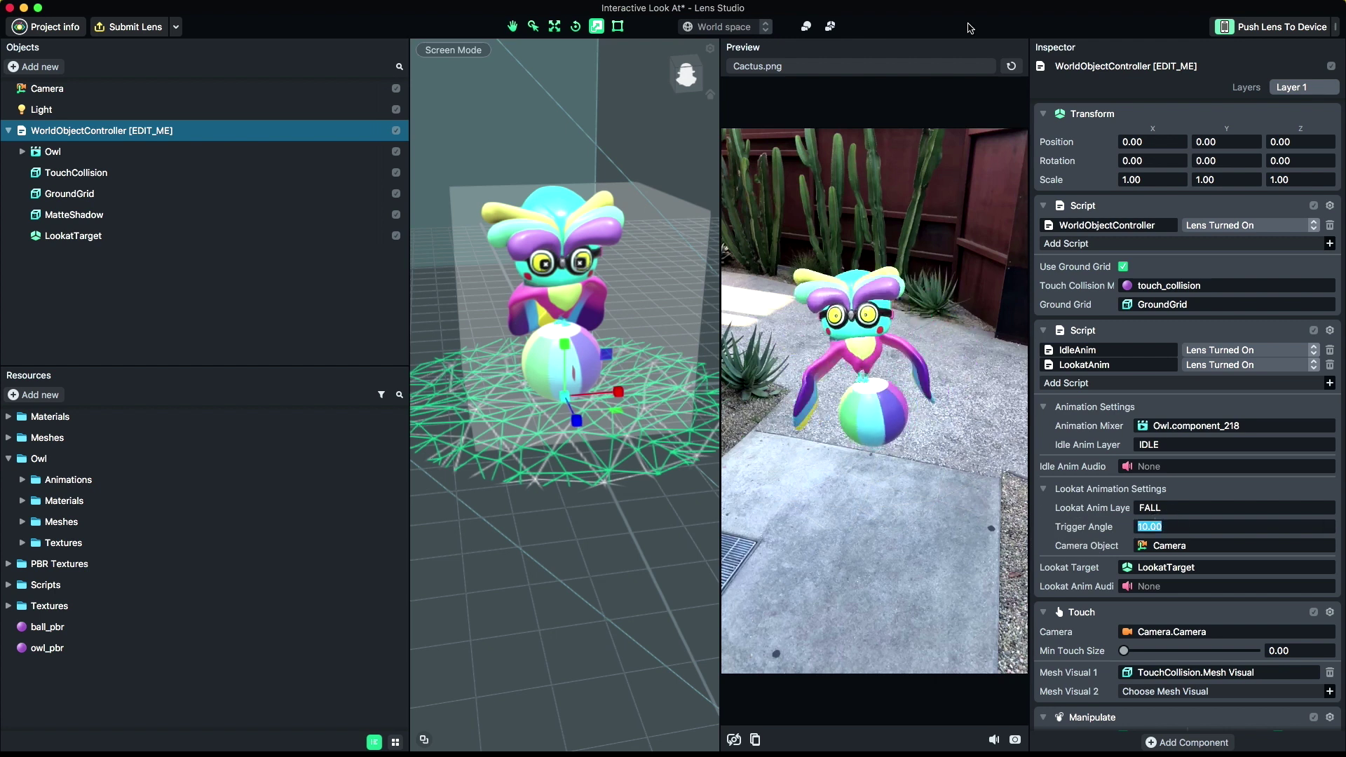
{"action": "left_click", "coordinate": [1011, 66]}
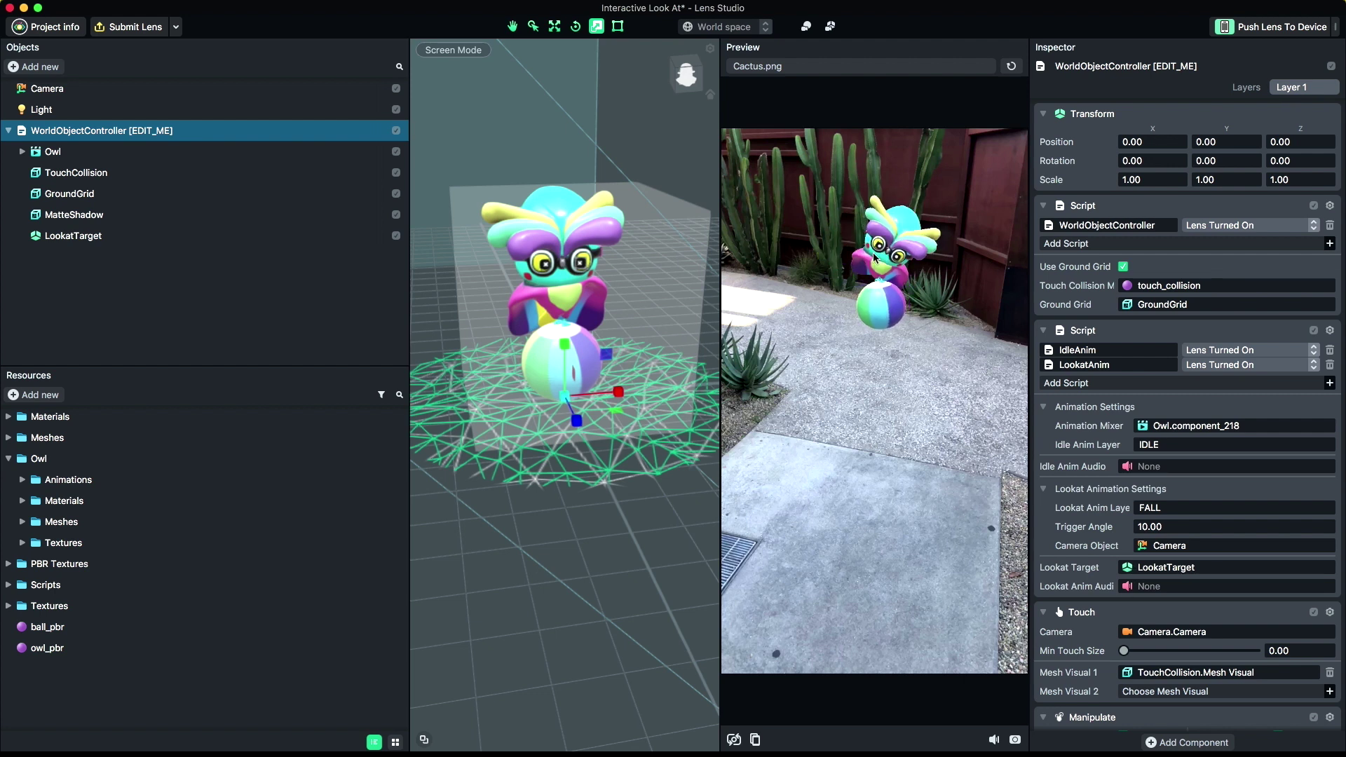
Step: Select LookatTarget and examine its position relative to the owl and the camera in the 3D scene
{"action": "left_click", "coordinate": [69, 193]}
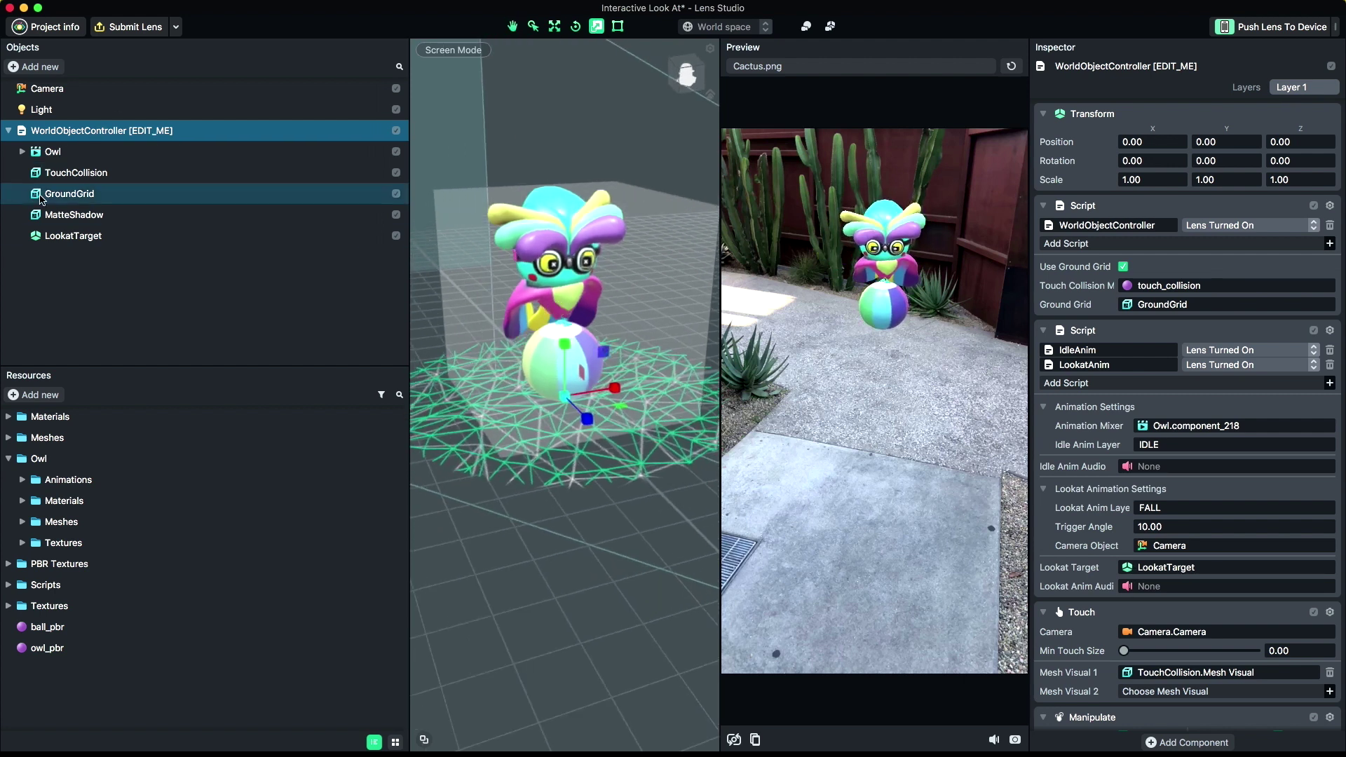
{"action": "left_click", "coordinate": [72, 236]}
{"action": "right_click_drag", "start_coordinate": [669, 274], "coordinate": [628, 271], "text": "alt"}
{"action": "left_click_drag", "start_coordinate": [627, 272], "coordinate": [550, 252], "text": "alt"}
{"action": "mouse_move", "coordinate": [550, 252]}
{"action": "right_mouse_down", "text": "alt"}
{"action": "mouse_move", "coordinate": [542, 225]}
{"action": "mouse_move", "coordinate": [559, 234]}
{"action": "right_mouse_up", "text": "alt"}
{"action": "left_click_drag", "start_coordinate": [558, 235], "coordinate": [533, 306], "text": "alt"}
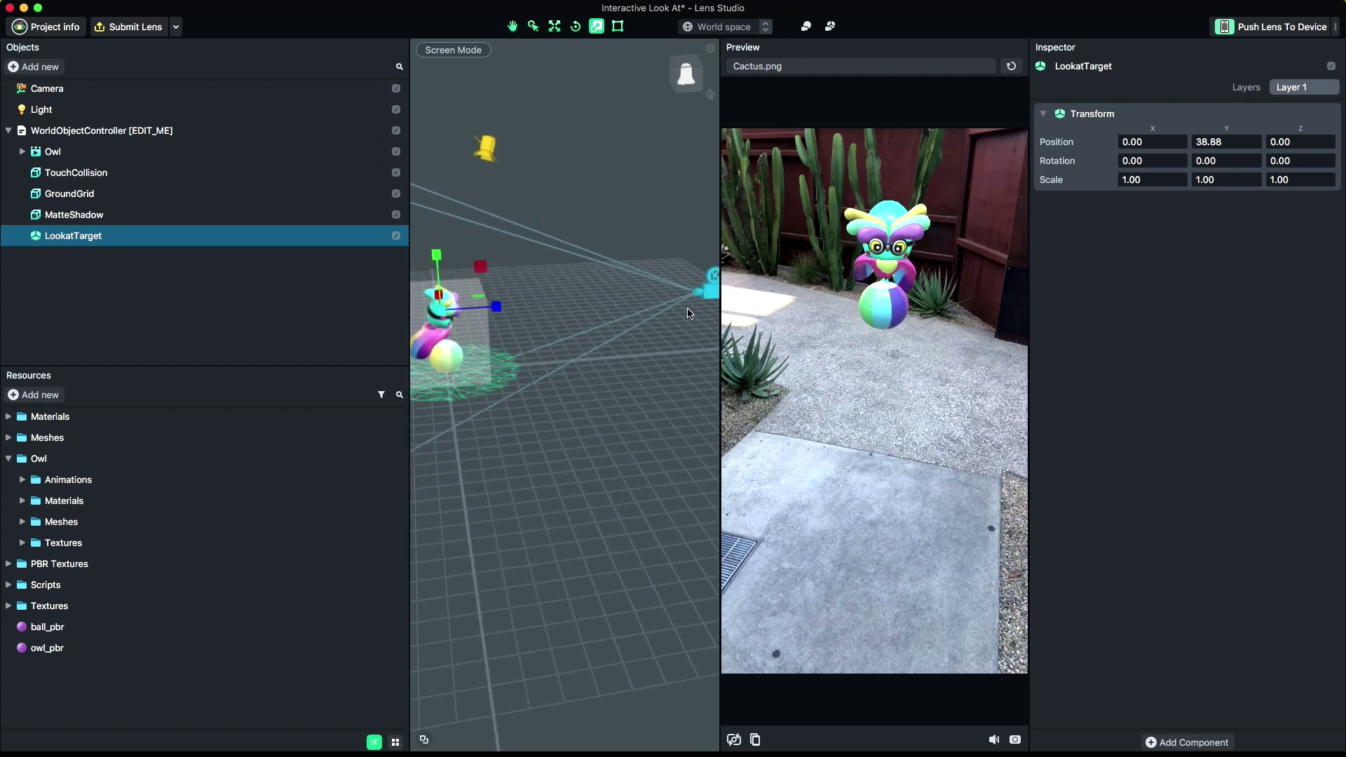
{"action": "left_click_drag", "start_coordinate": [595, 303], "coordinate": [570, 301], "text": "alt"}
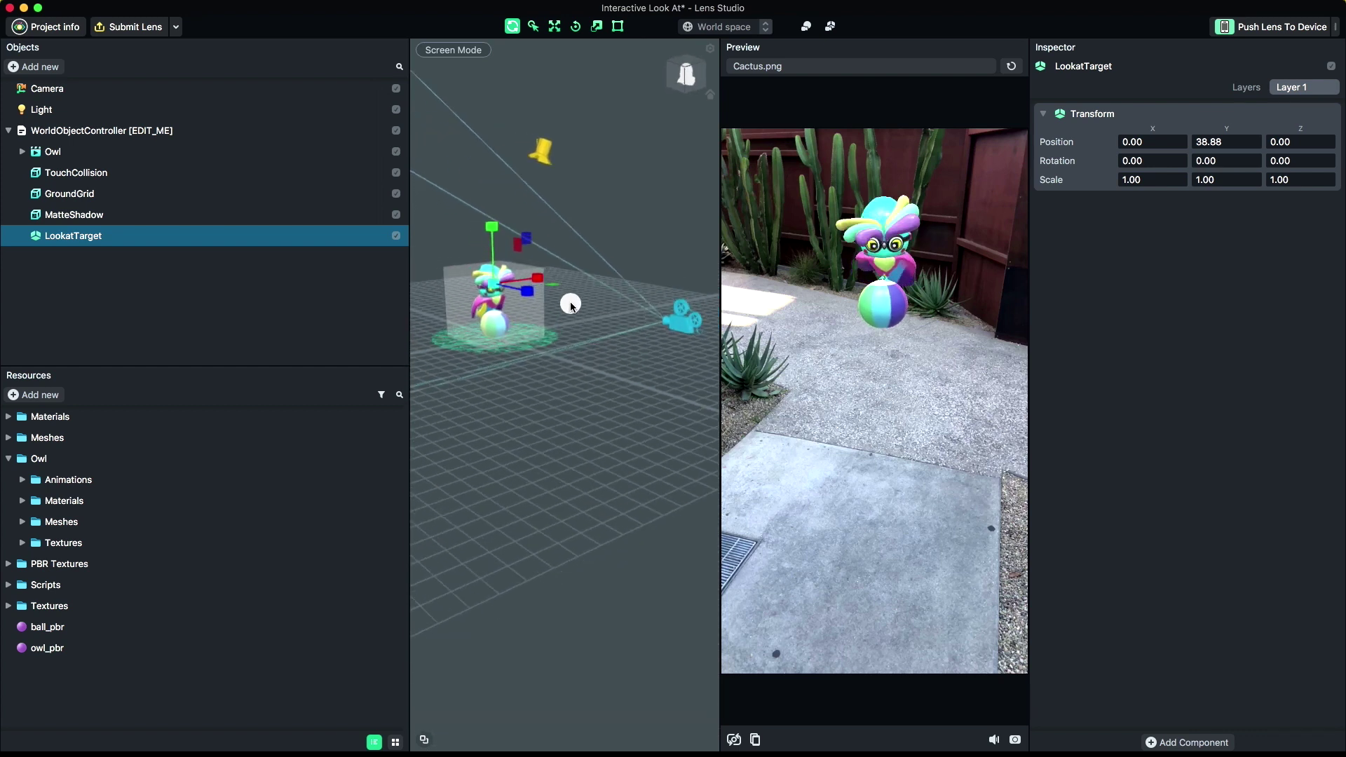
Step: Set Shadow mode to Caster with Shadow density 0.40 on both owl eye meshes, the three polySurface pivot meshes and ball_loPivot
{"action": "left_click", "coordinate": [107, 132]}
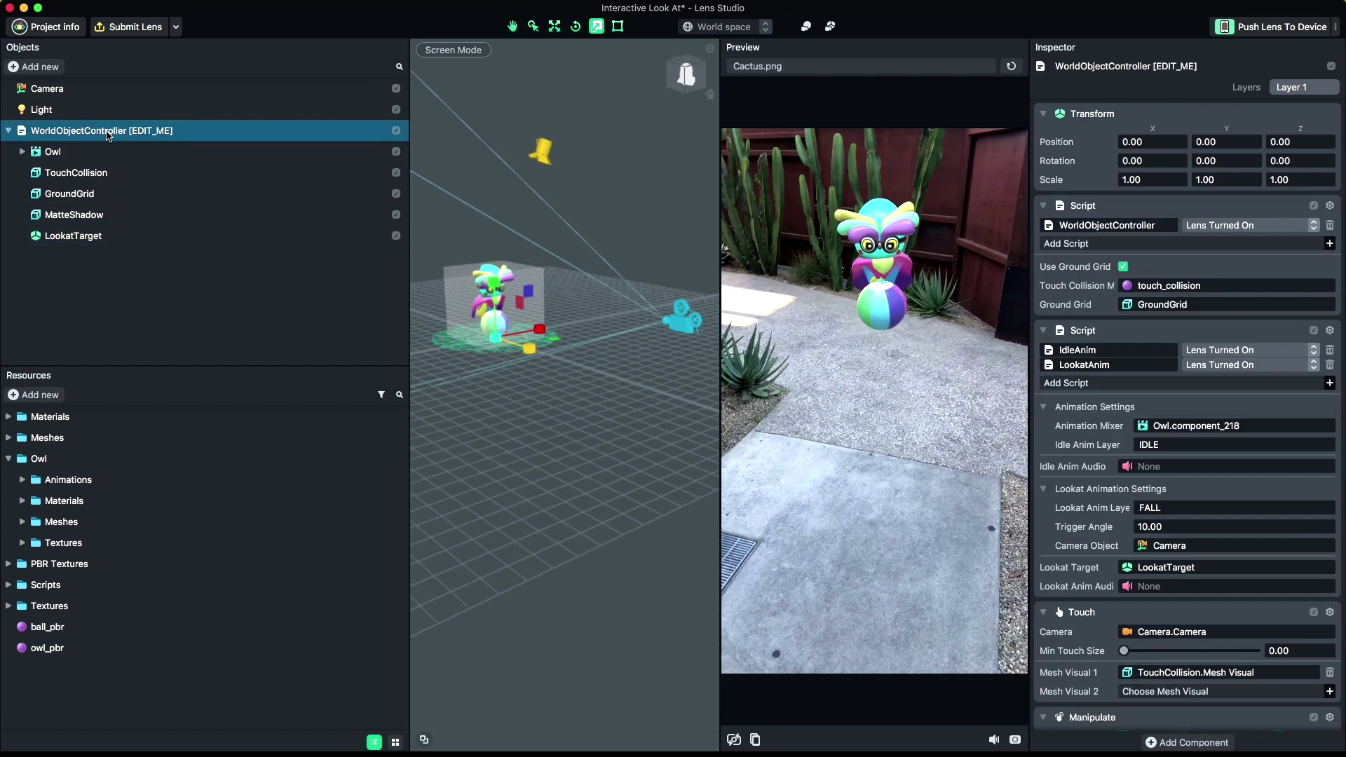
{"action": "left_click", "coordinate": [23, 152]}
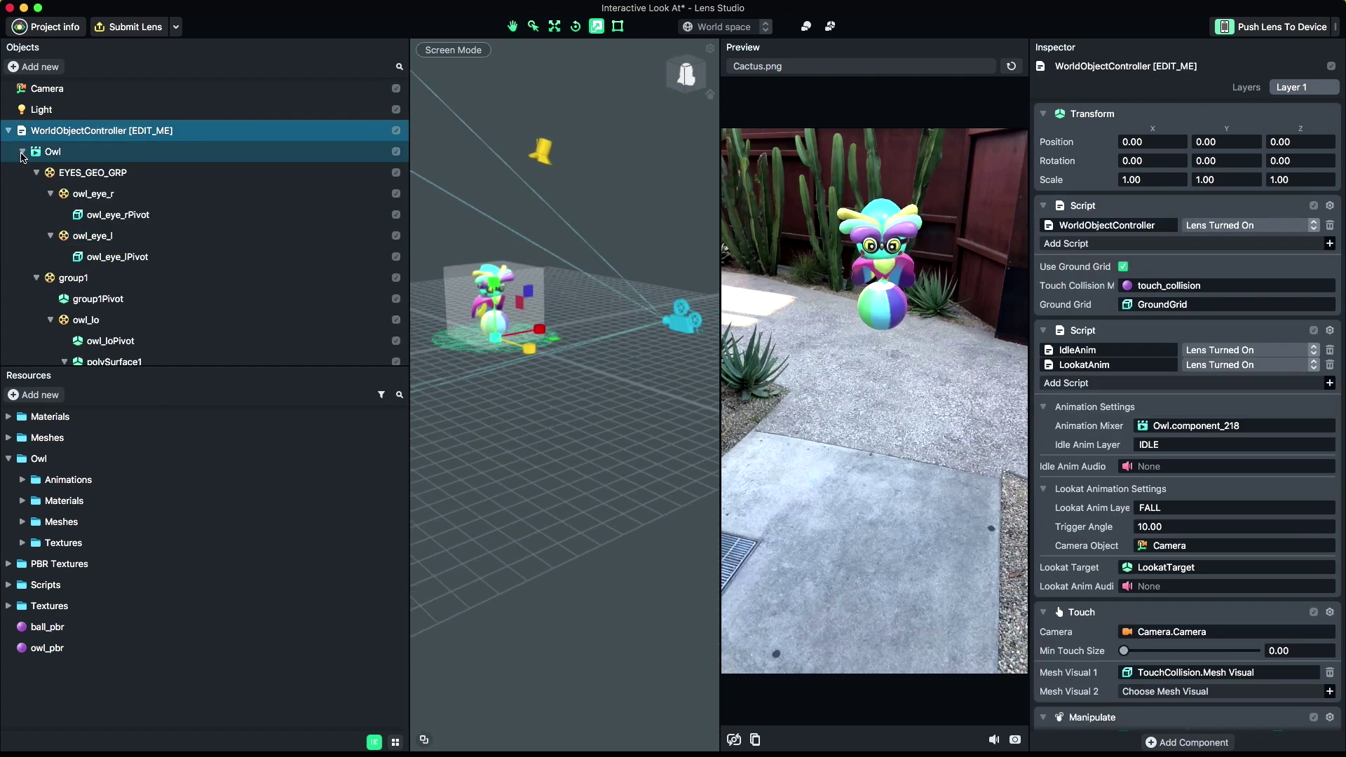
{"action": "left_click", "coordinate": [133, 214]}
{"action": "left_click", "coordinate": [129, 257], "text": "super"}
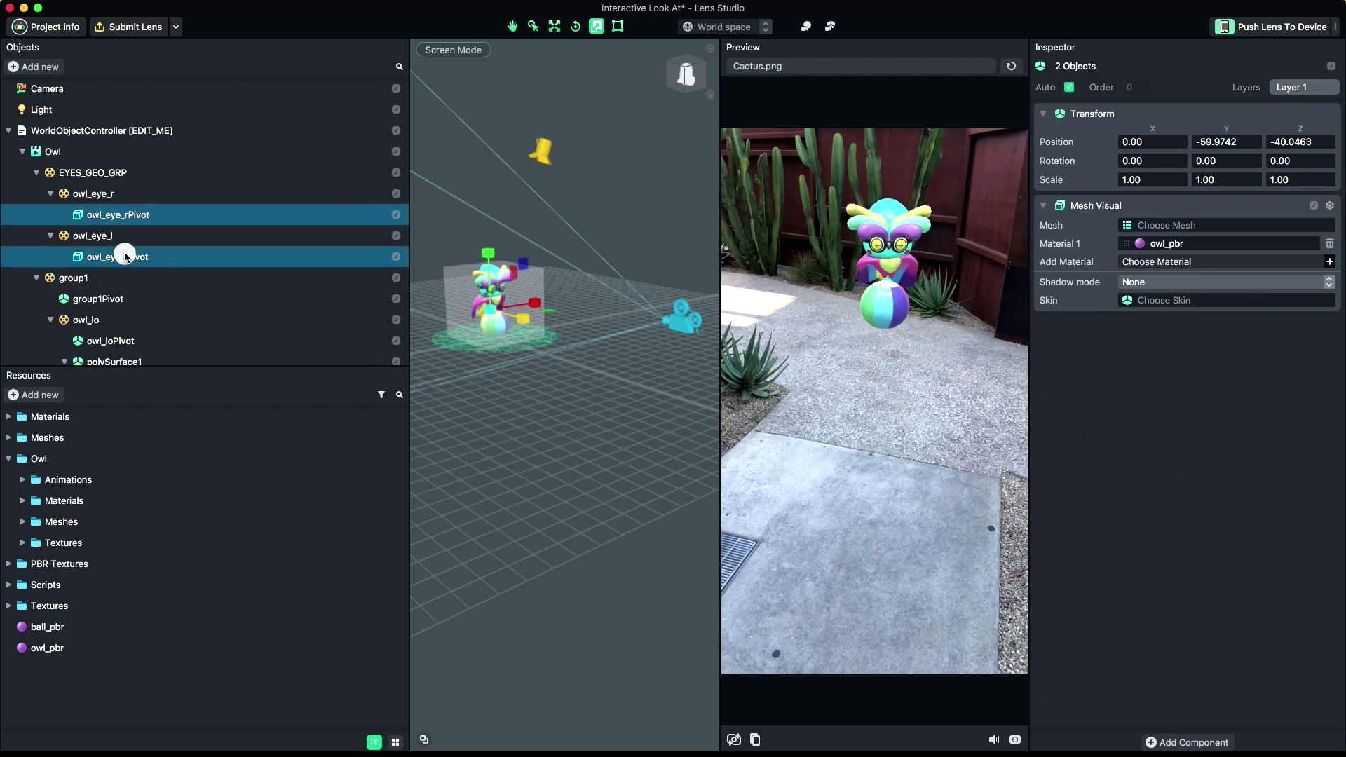
{"action": "scroll", "coordinate": [160, 270], "scroll_direction": "down", "scroll_amount": 3}
{"action": "left_click", "coordinate": [144, 261], "text": "super"}
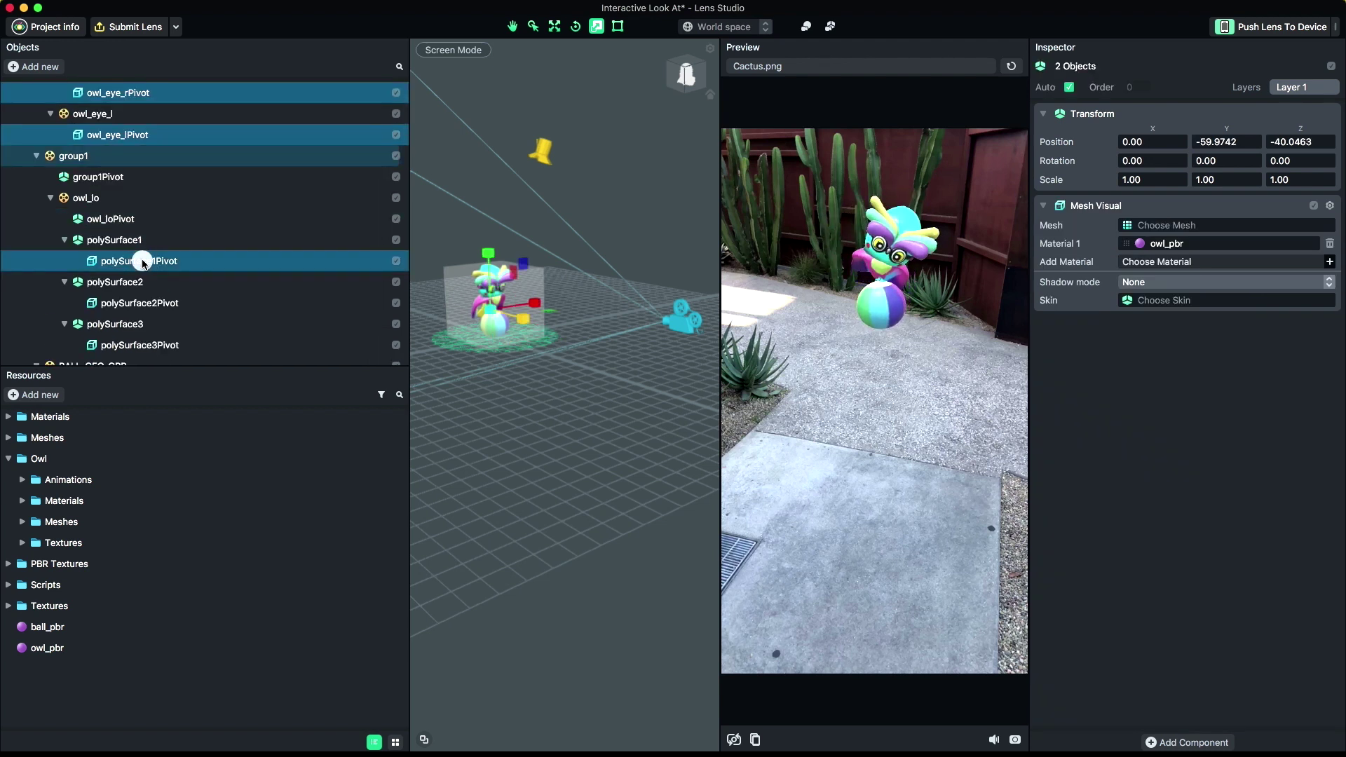
{"action": "left_click", "coordinate": [144, 303], "text": "super"}
{"action": "left_click", "coordinate": [154, 349], "text": "super"}
{"action": "scroll", "coordinate": [140, 281], "scroll_direction": "down", "scroll_amount": 5}
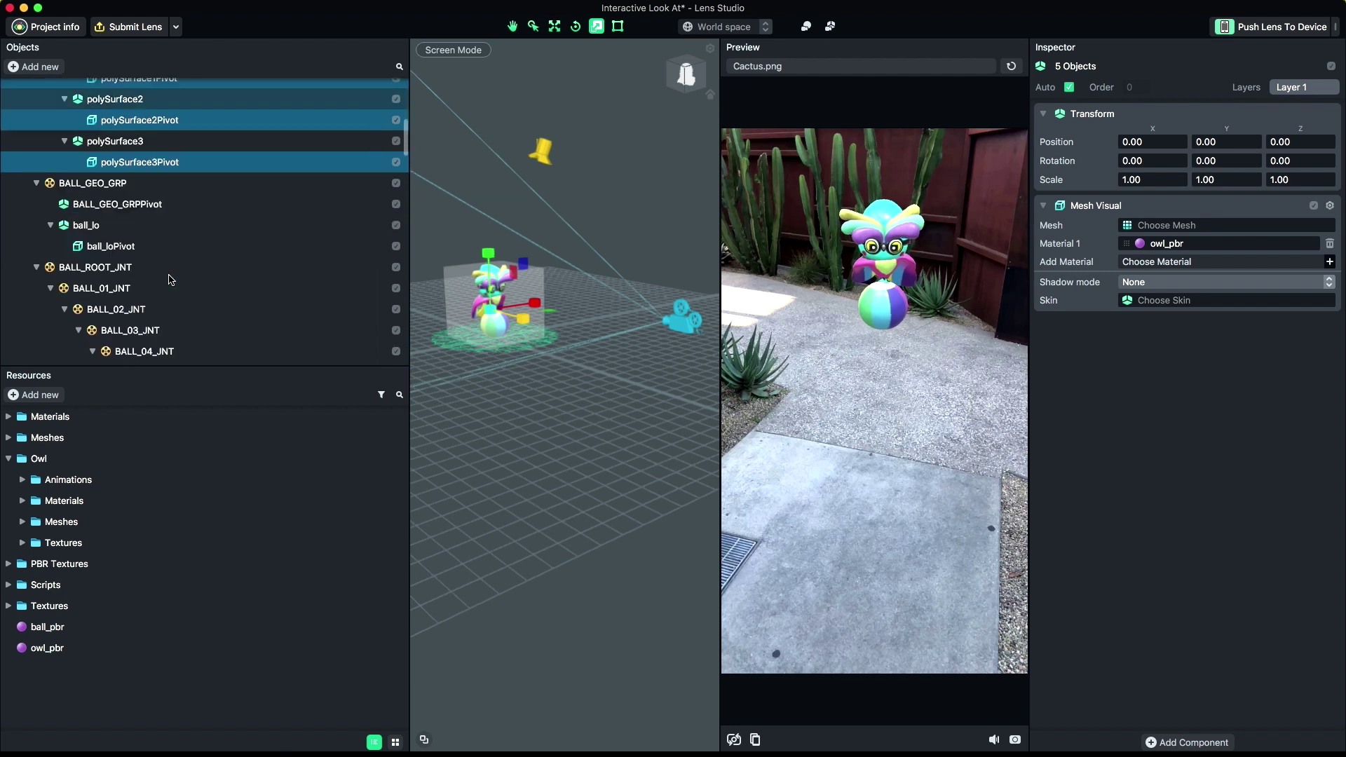
{"action": "left_click", "coordinate": [116, 187], "text": "super"}
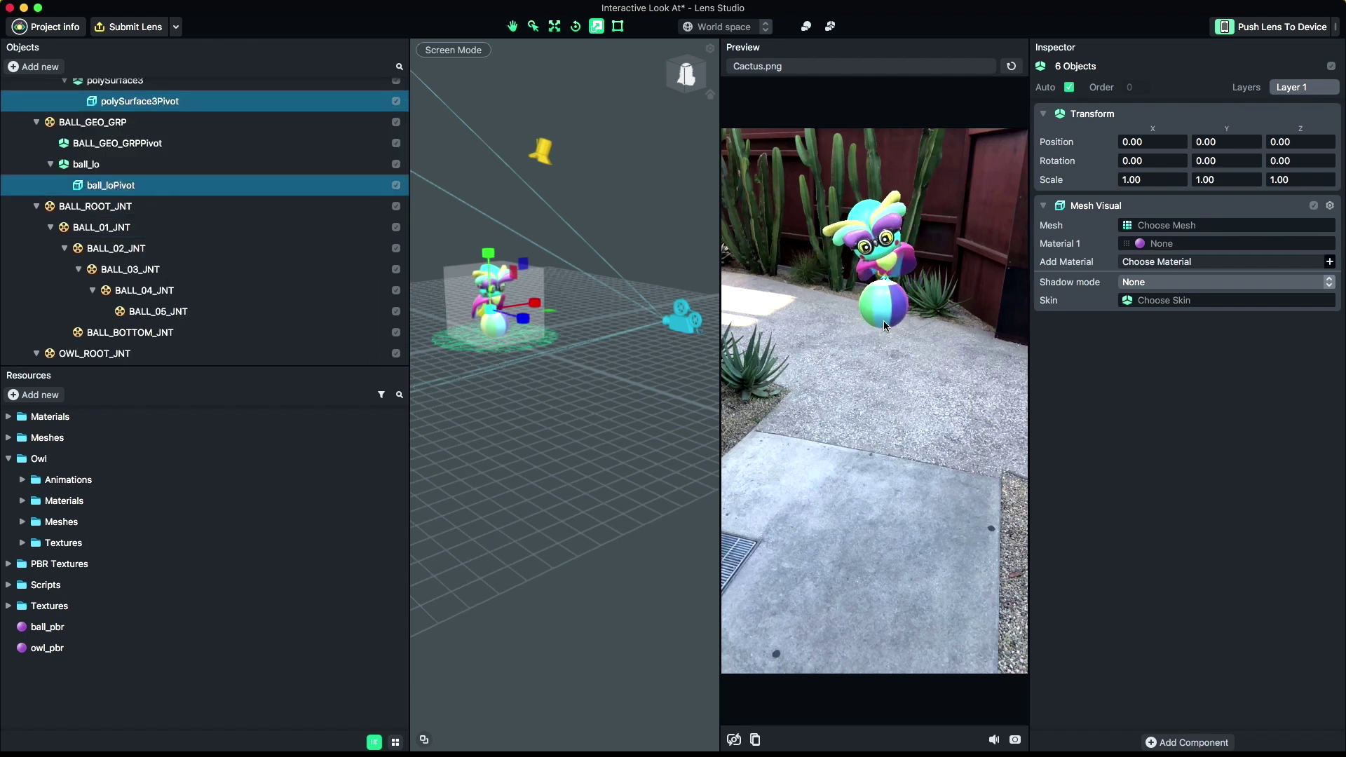
{"action": "left_click", "coordinate": [1133, 283]}
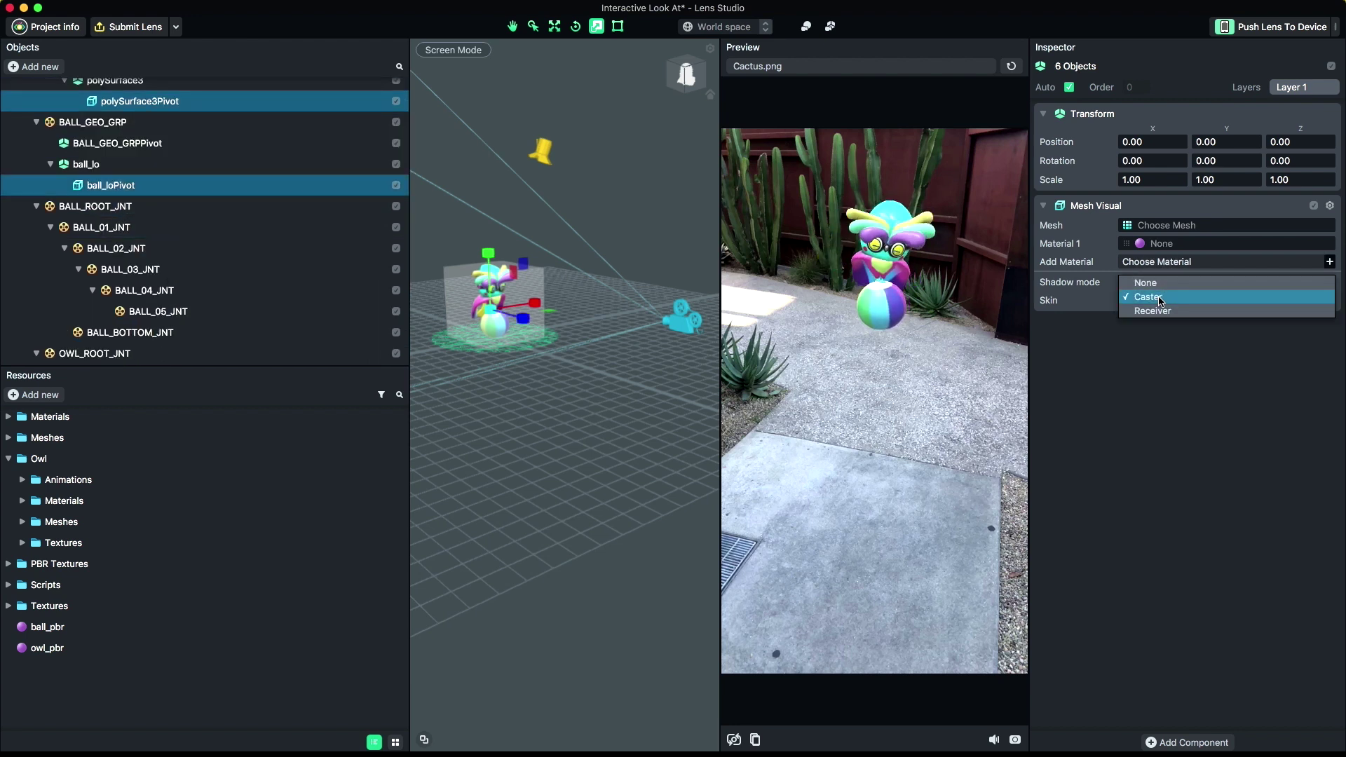
{"action": "left_click", "coordinate": [1155, 297]}
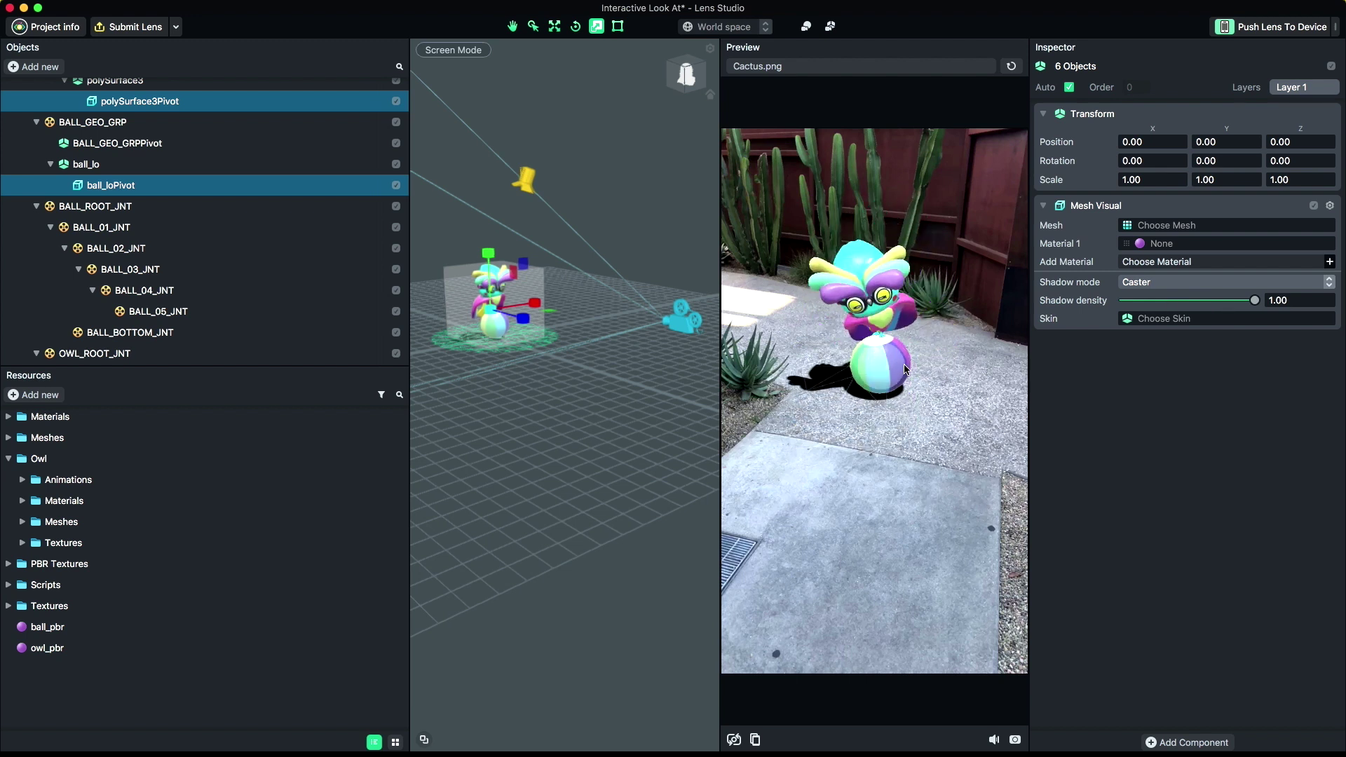
{"action": "left_click_drag", "start_coordinate": [1254, 300], "coordinate": [1177, 302]}
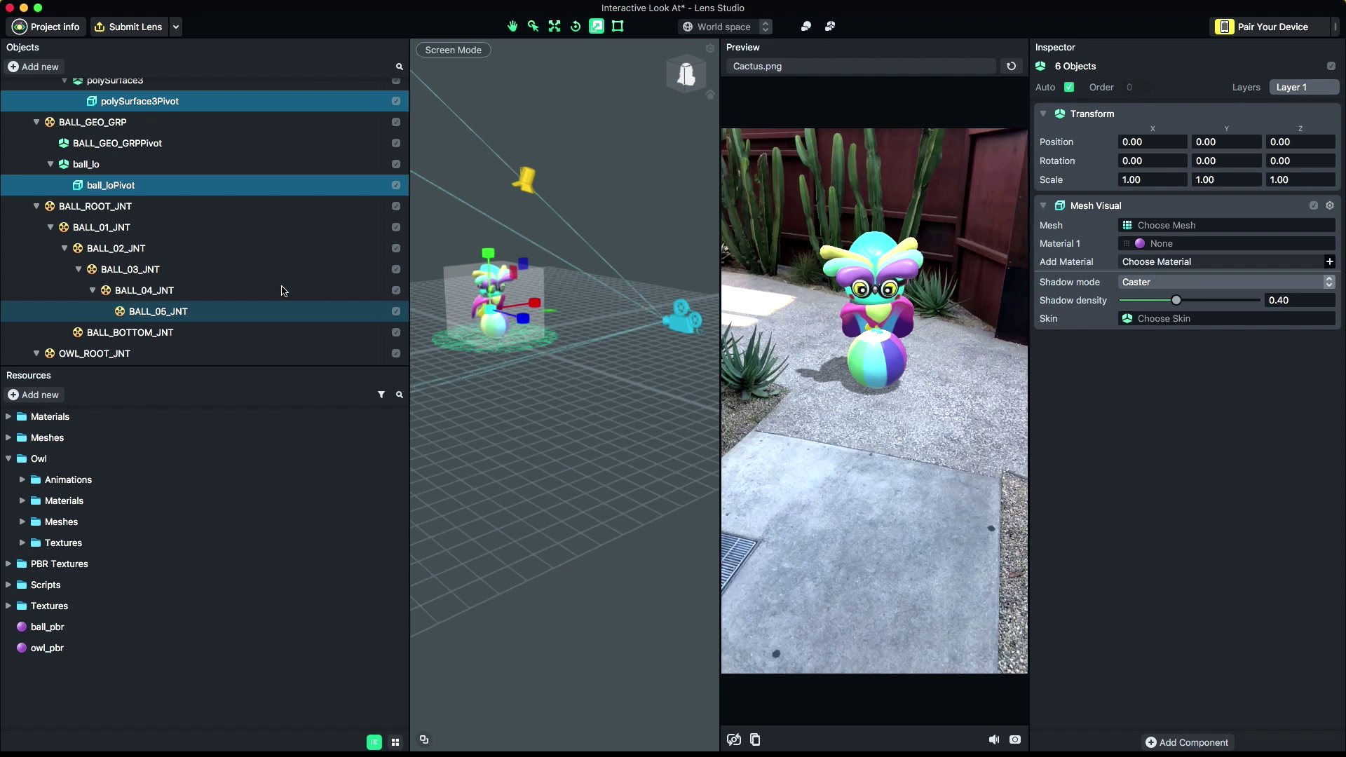
Step: Collapse the Owl hierarchy and review the WorldObjectController's Manipulate distance, scale and height limits
{"action": "scroll", "coordinate": [210, 231], "scroll_direction": "up", "scroll_amount": 8}
{"action": "left_click", "coordinate": [22, 151]}
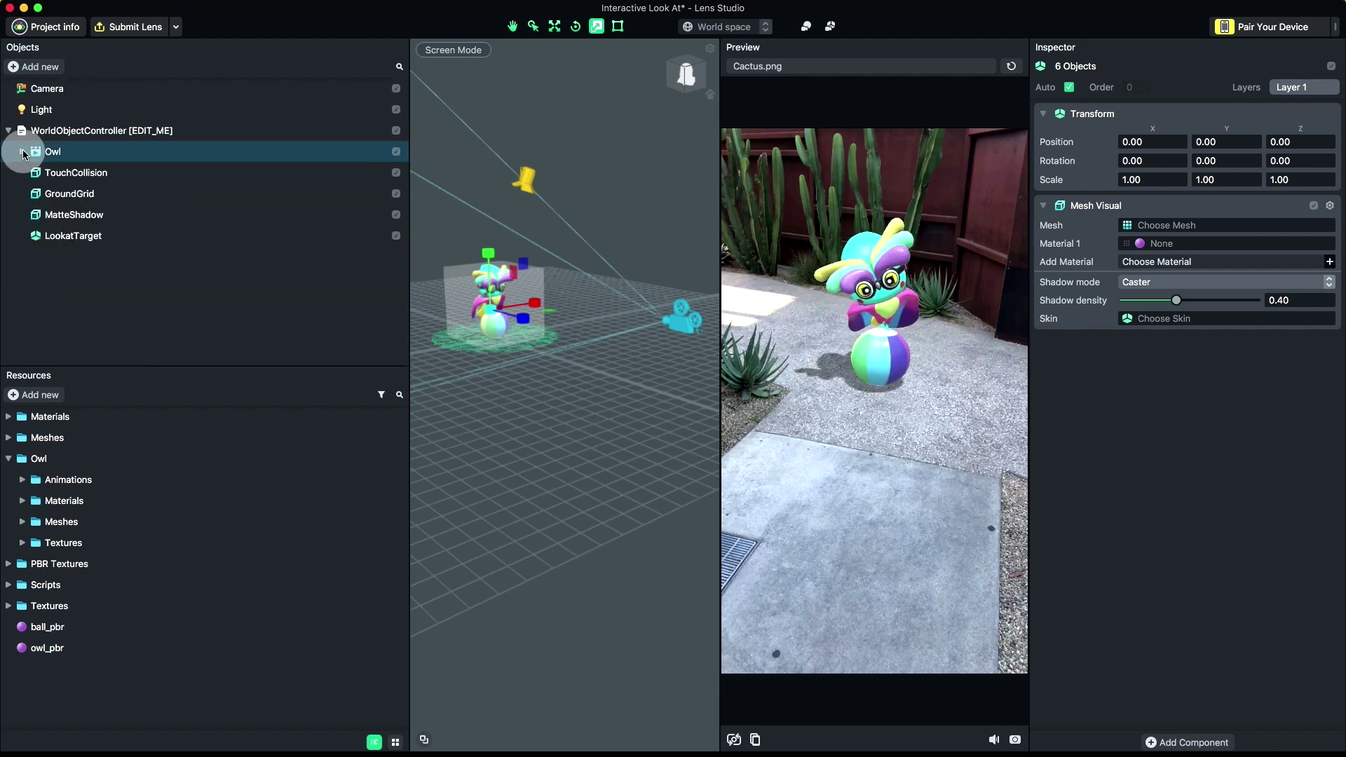
{"action": "left_click", "coordinate": [105, 131]}
{"action": "scroll", "coordinate": [1132, 620], "scroll_direction": "down", "scroll_amount": 5}
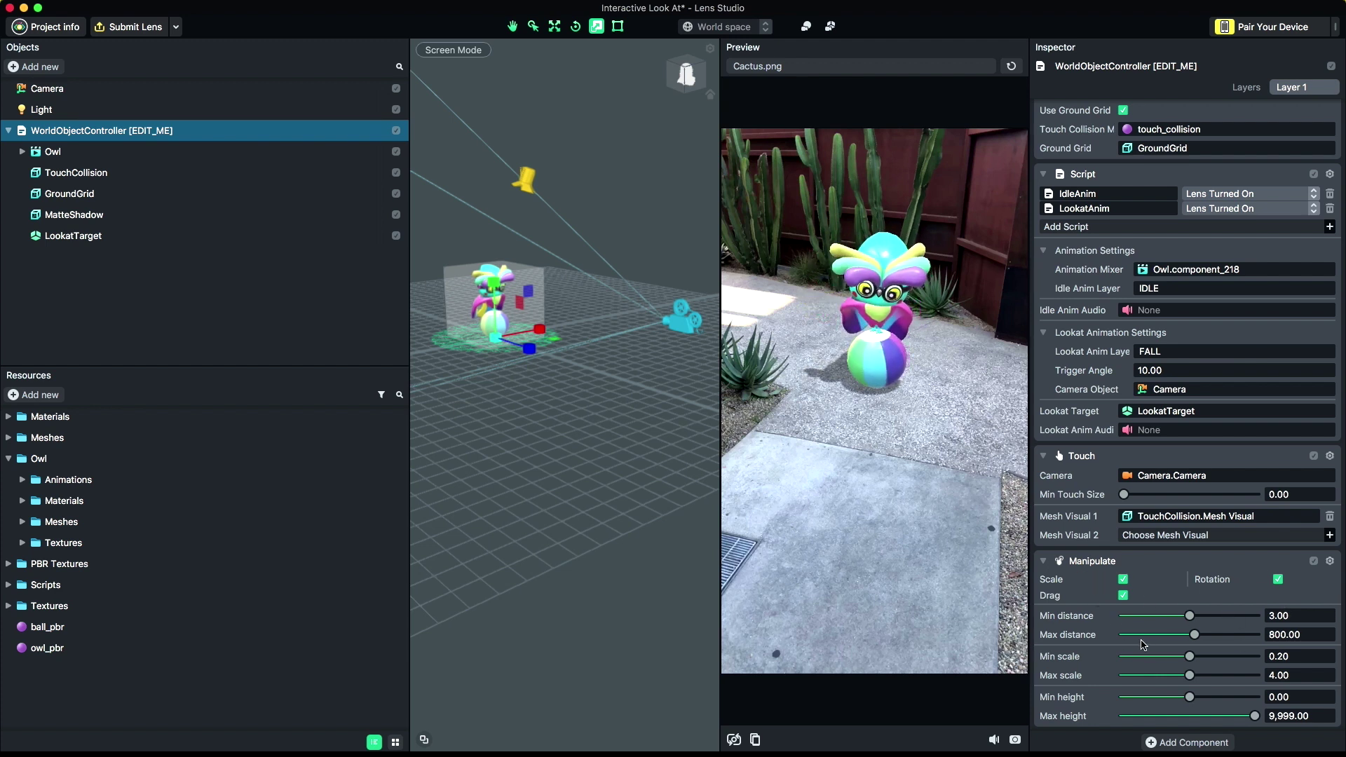
Step: Move the owl farther away and closer along the ground in the preview to test its manipulation range
{"action": "left_click_drag", "start_coordinate": [903, 362], "coordinate": [874, 106]}
{"action": "left_click_drag", "start_coordinate": [879, 204], "coordinate": [903, 362]}
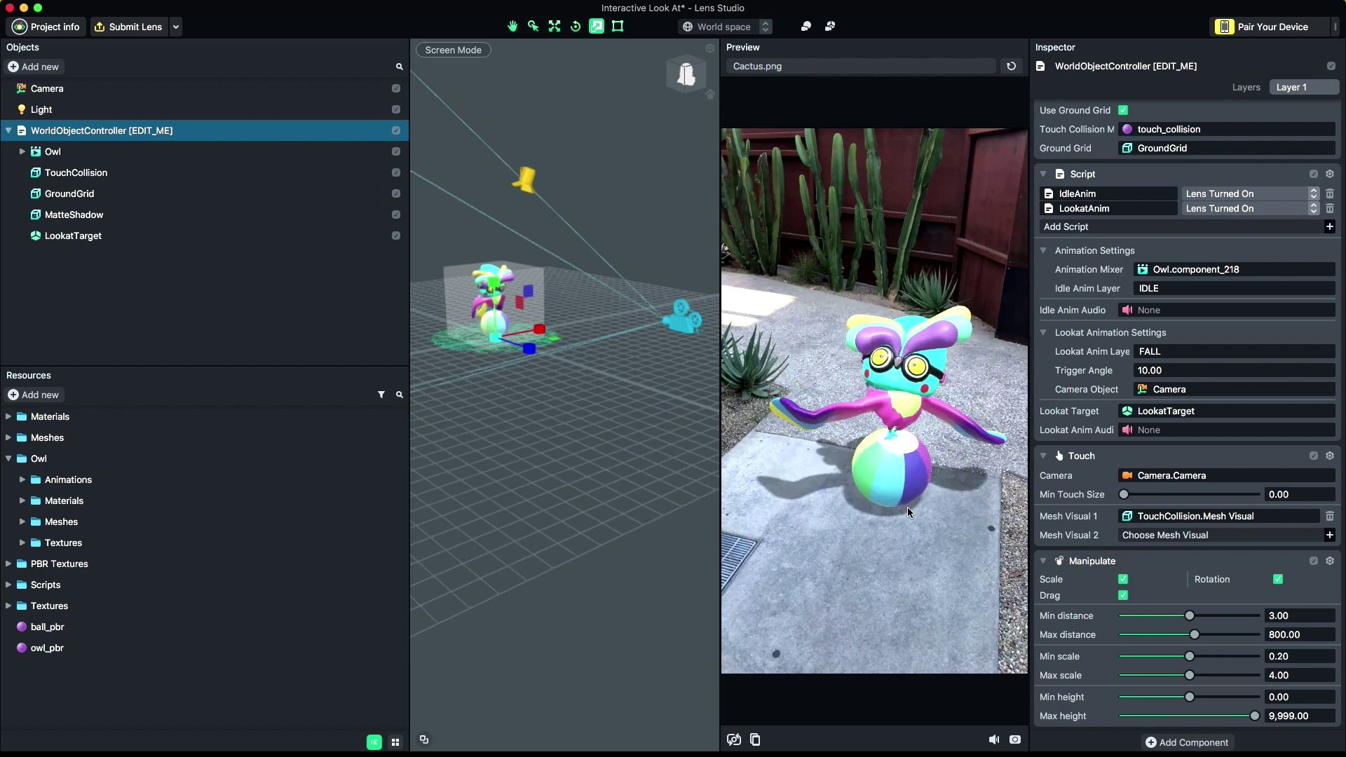
{"action": "left_click_drag", "start_coordinate": [907, 507], "coordinate": [883, 341]}
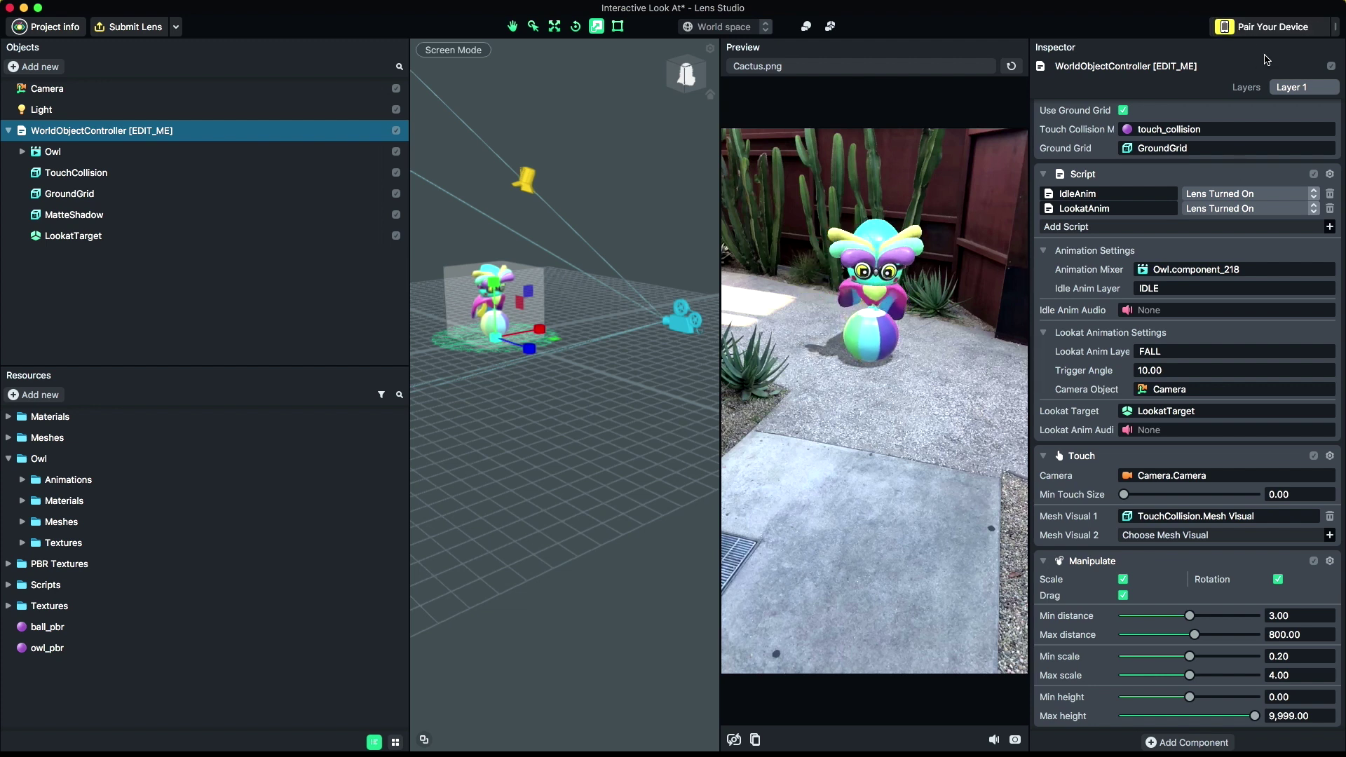
Step: Show the Snapcode for pairing a device
{"action": "left_click", "coordinate": [1270, 29]}
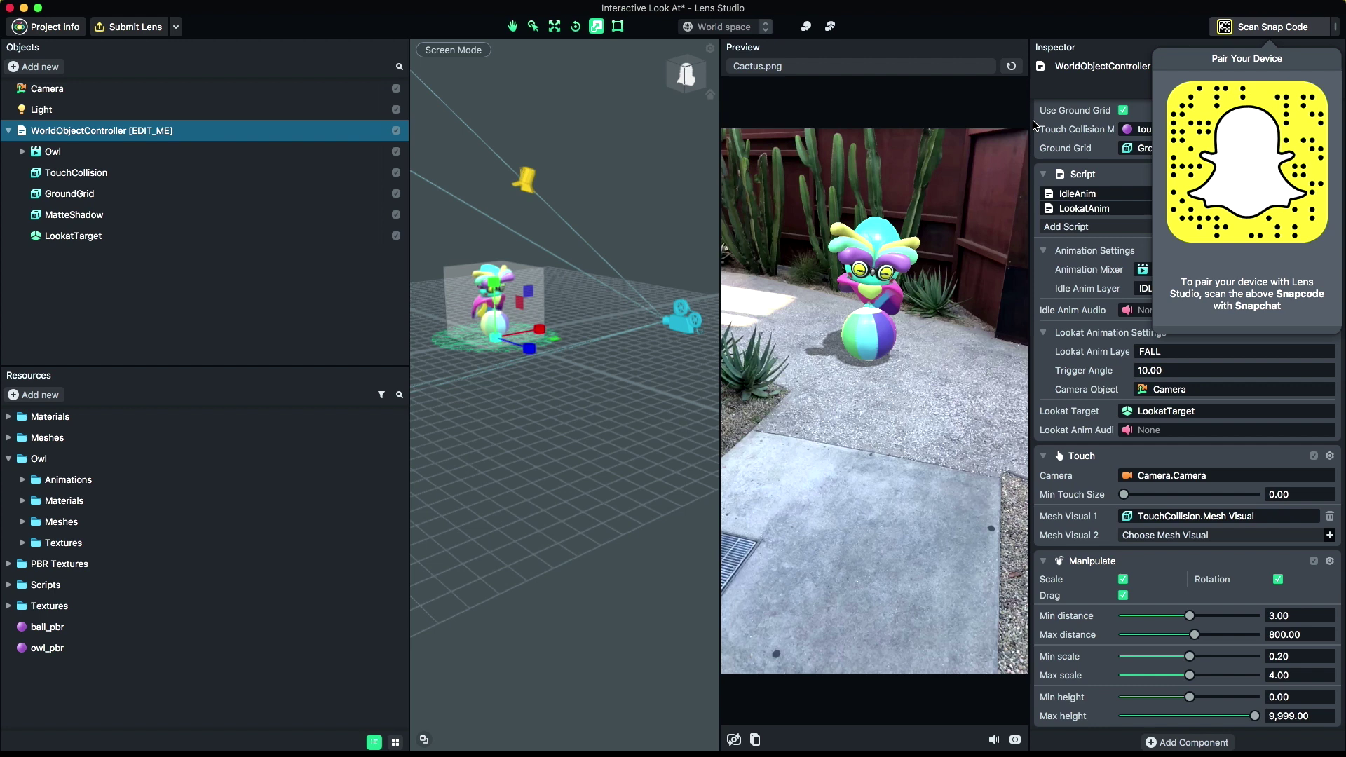